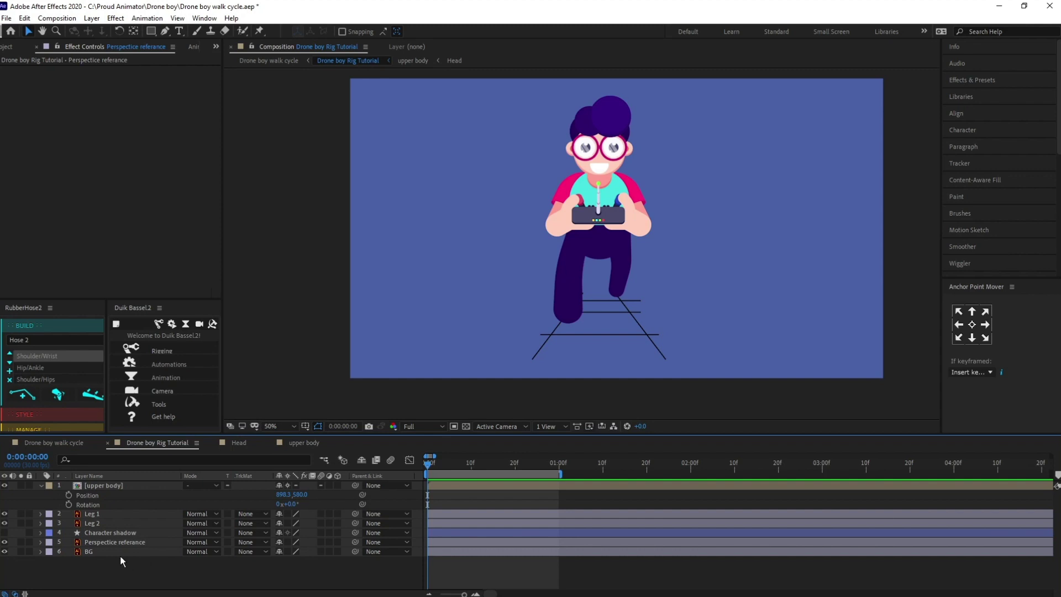
click(98, 540)
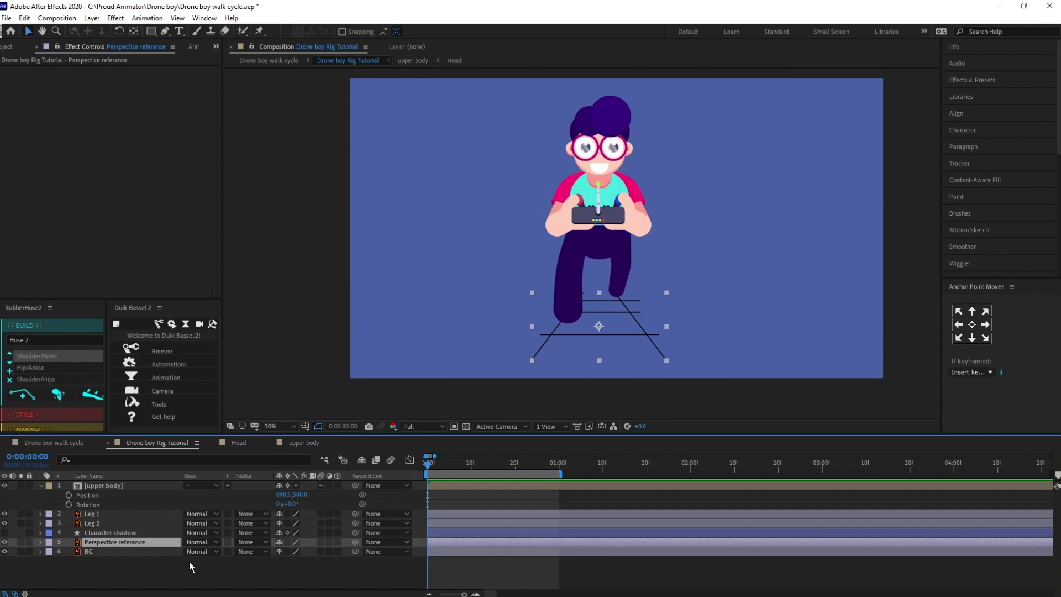
click(131, 533)
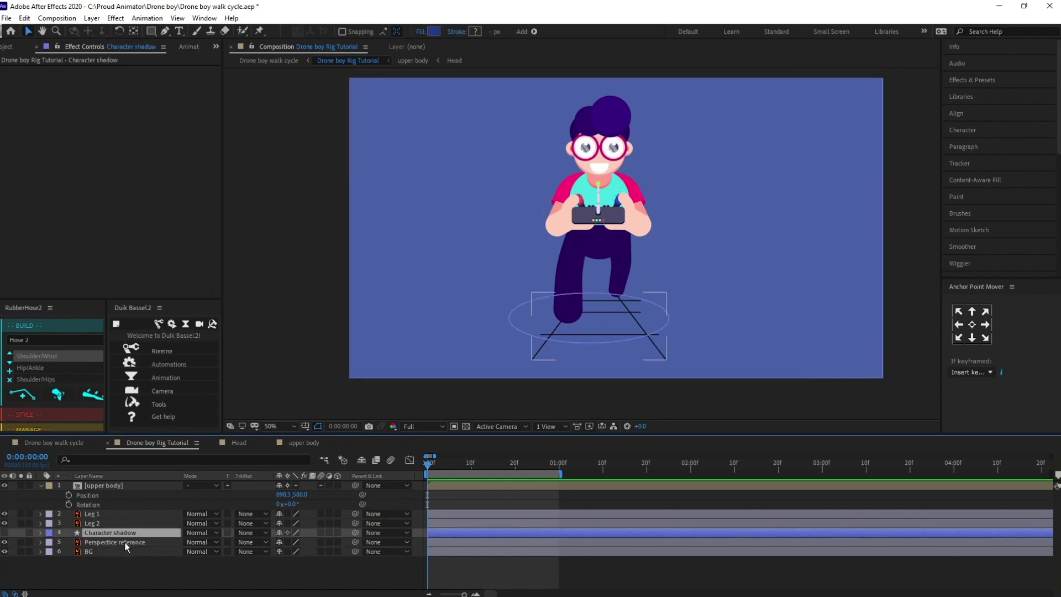
click(125, 543)
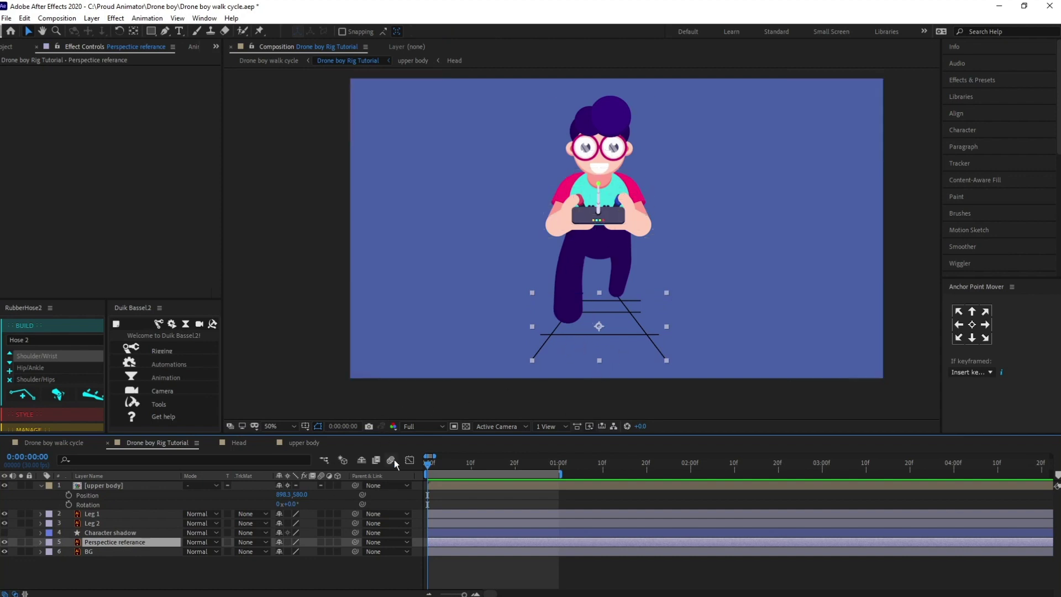
click(99, 564)
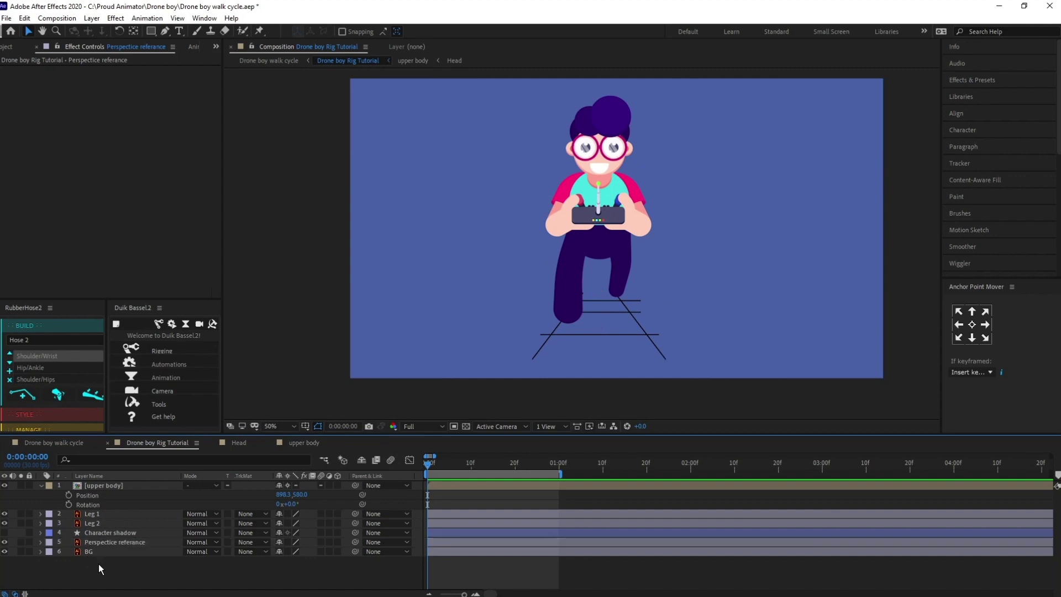
- Create a new RubberHose named Leg 3 using the Start/End control labels
drag(29, 339, 7, 342)
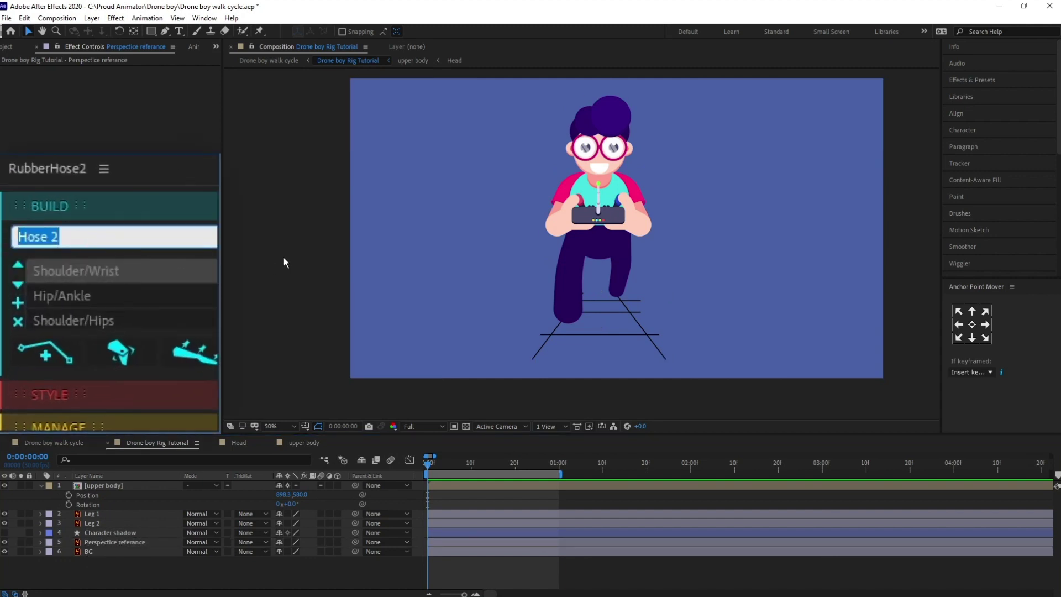
text(Leg 1)
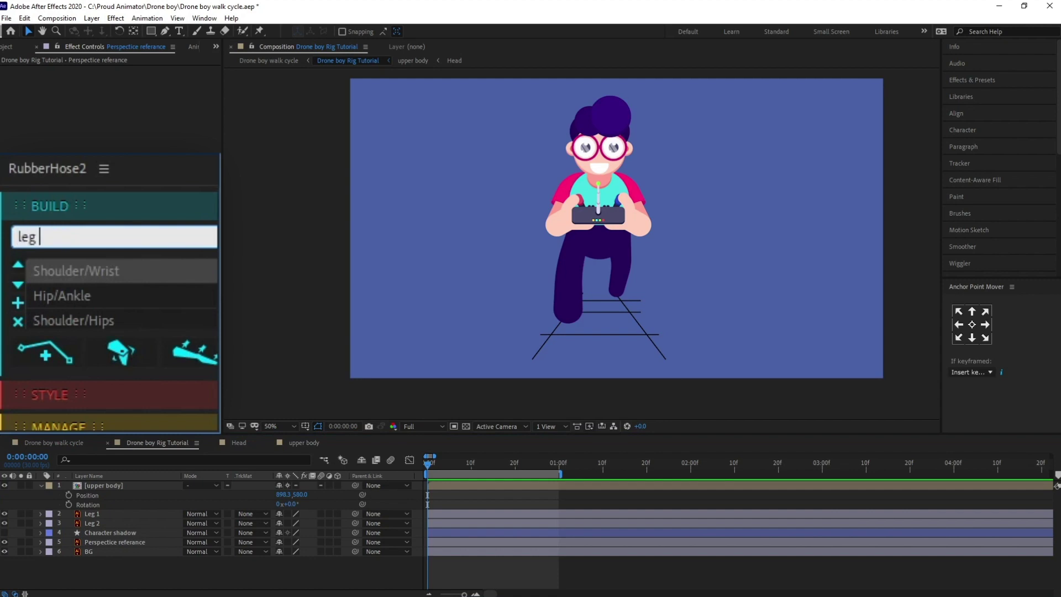
scroll(61, 320, down, 1)
click(62, 325)
click(46, 352)
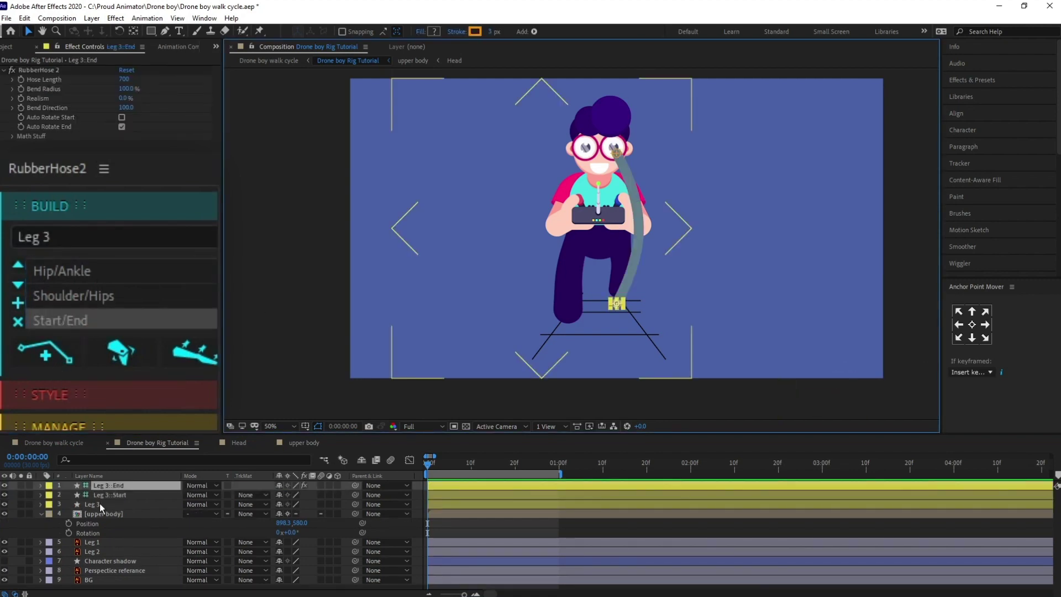
- Apply the _Tapered Hose style to the Leg 3 hose layer
click(100, 503)
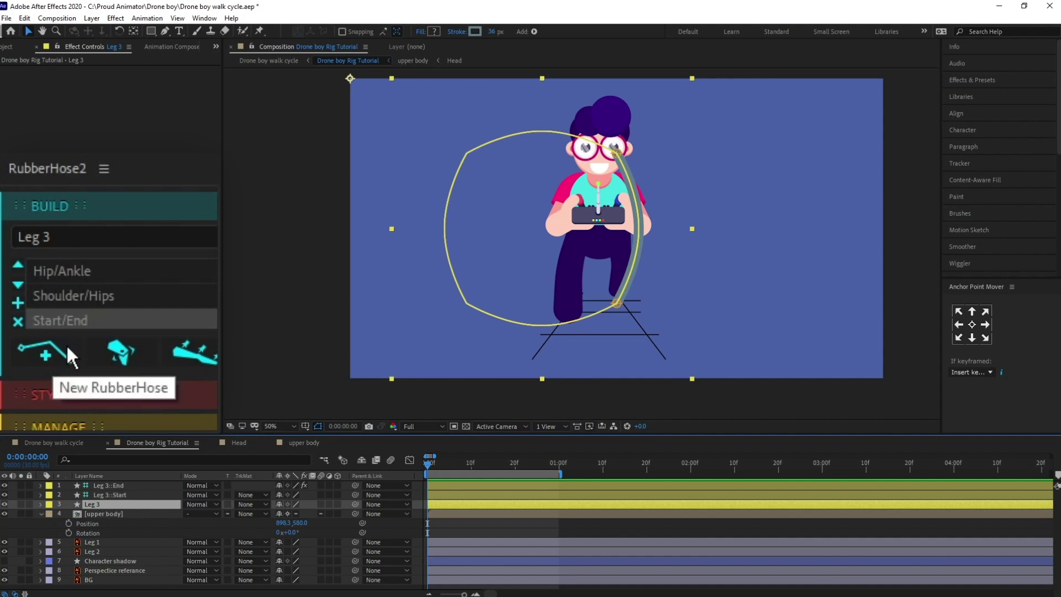
click(41, 392)
scroll(175, 288, down, 2)
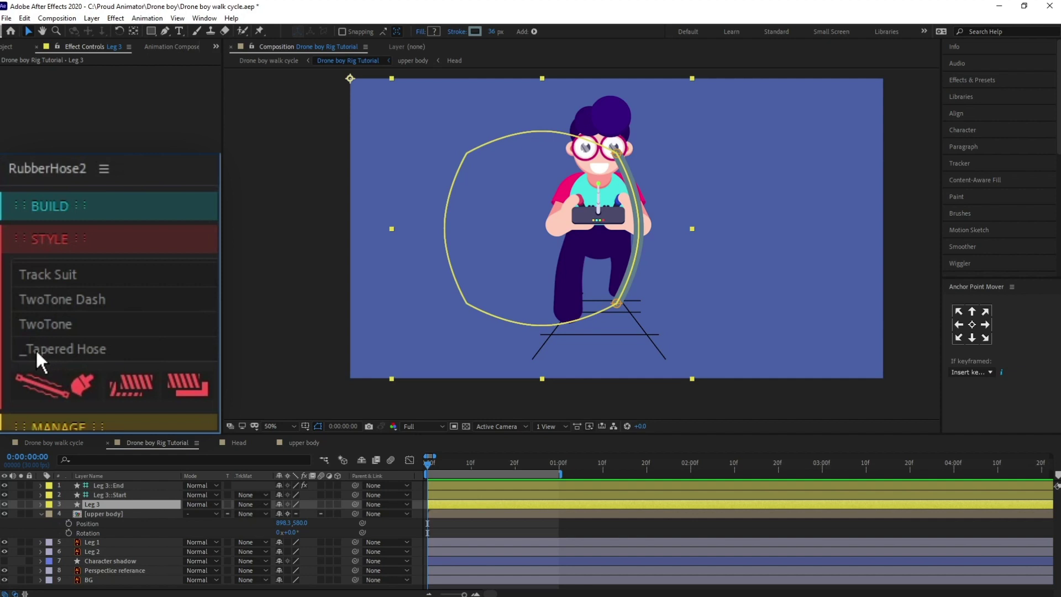
click(51, 347)
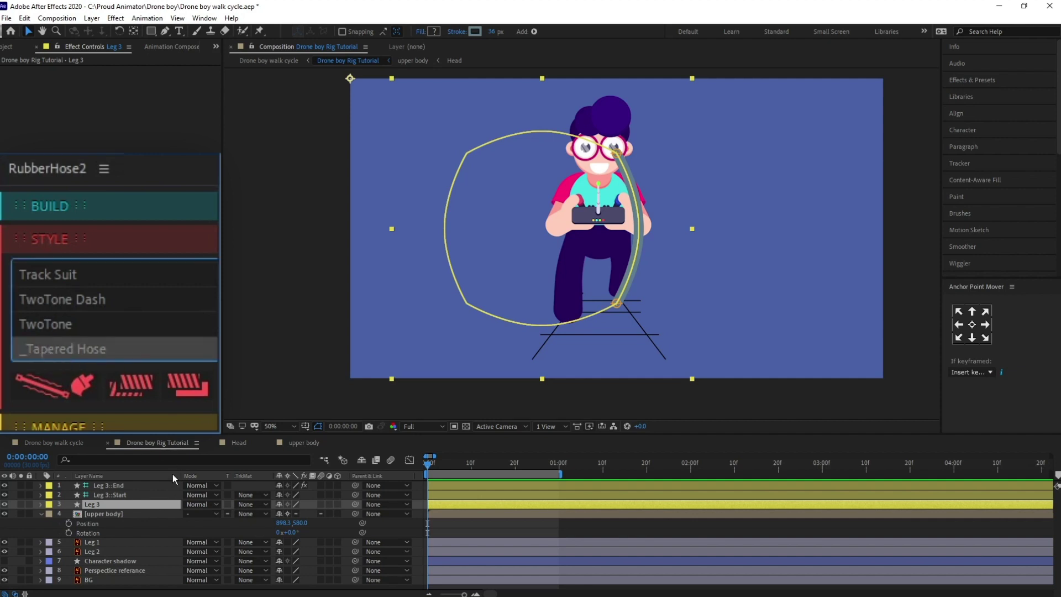
click(55, 383)
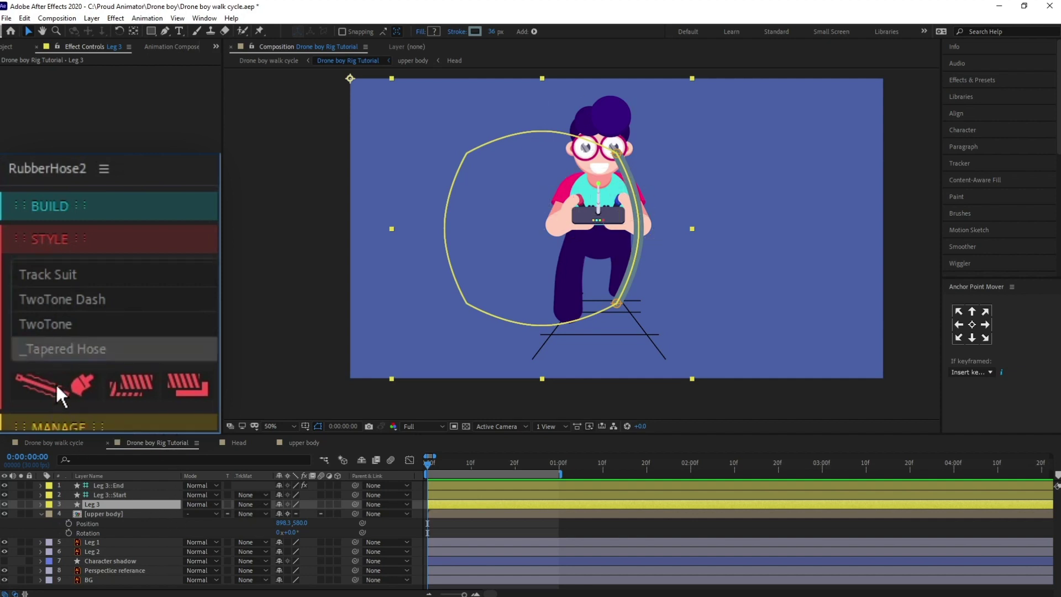
- Solo the Leg 1 artwork layer together with the three Leg 3 hose layers
click(113, 495)
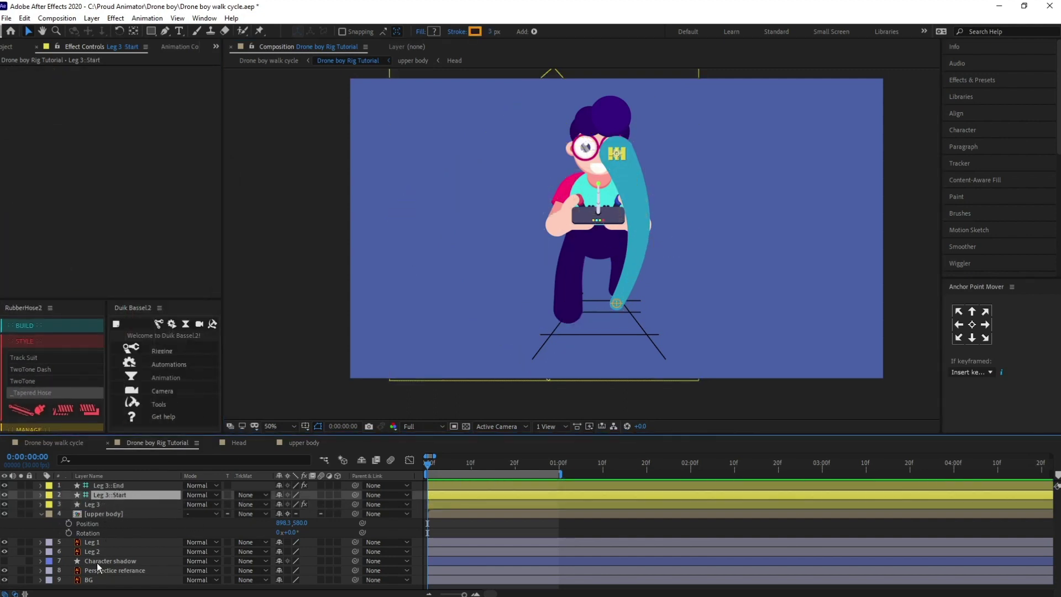
click(94, 544)
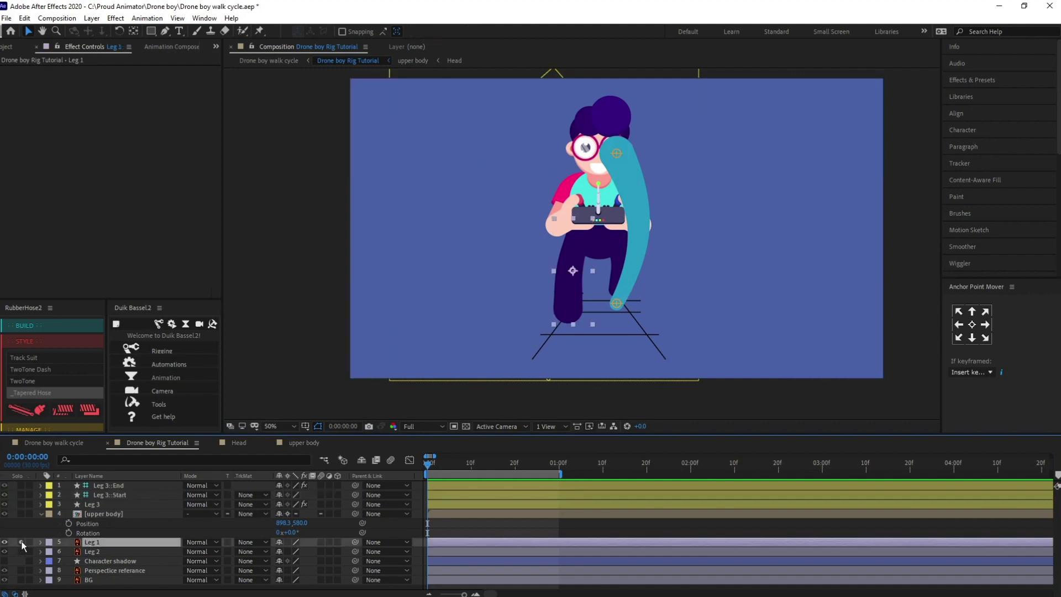
click(21, 542)
click(102, 505)
shift+click(106, 486)
click(21, 486)
- Place the hose's Start and End controllers over the Leg 1 artwork, with Hose Length 360 and Bend Direction -100
click(111, 496)
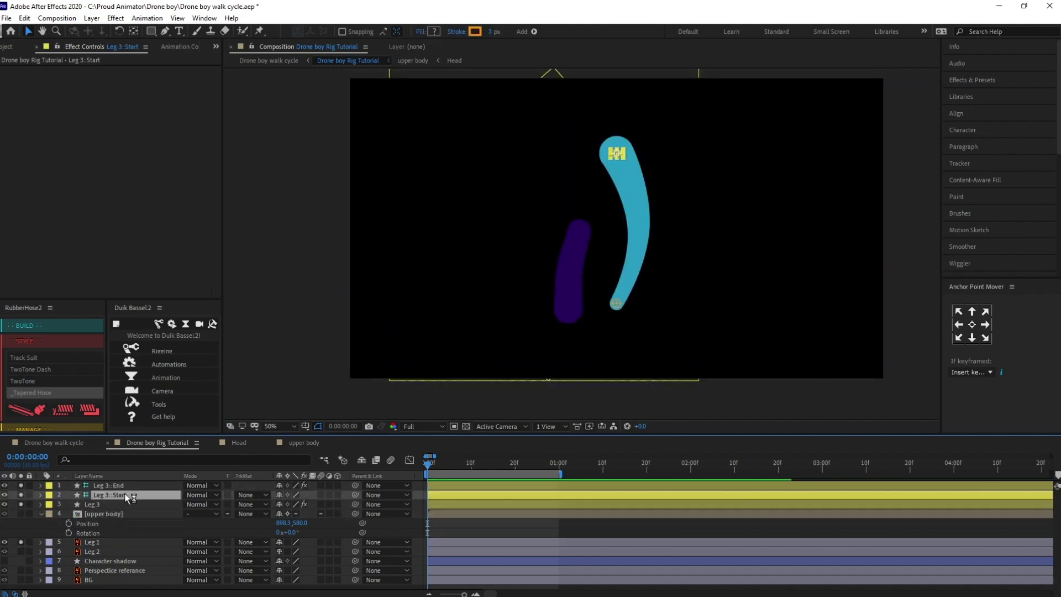
scroll(589, 180, up, 1)
drag(642, 130, 573, 283)
drag(646, 306, 546, 323)
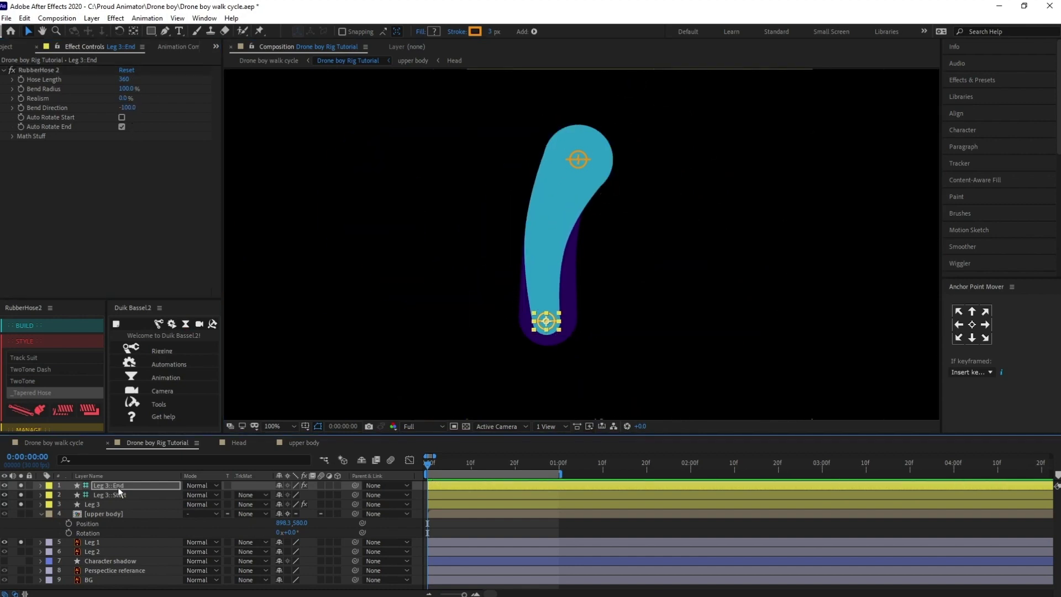
- Set the hose's Bend Radius to 50% and unsolo the leg and hose layers
click(126, 88)
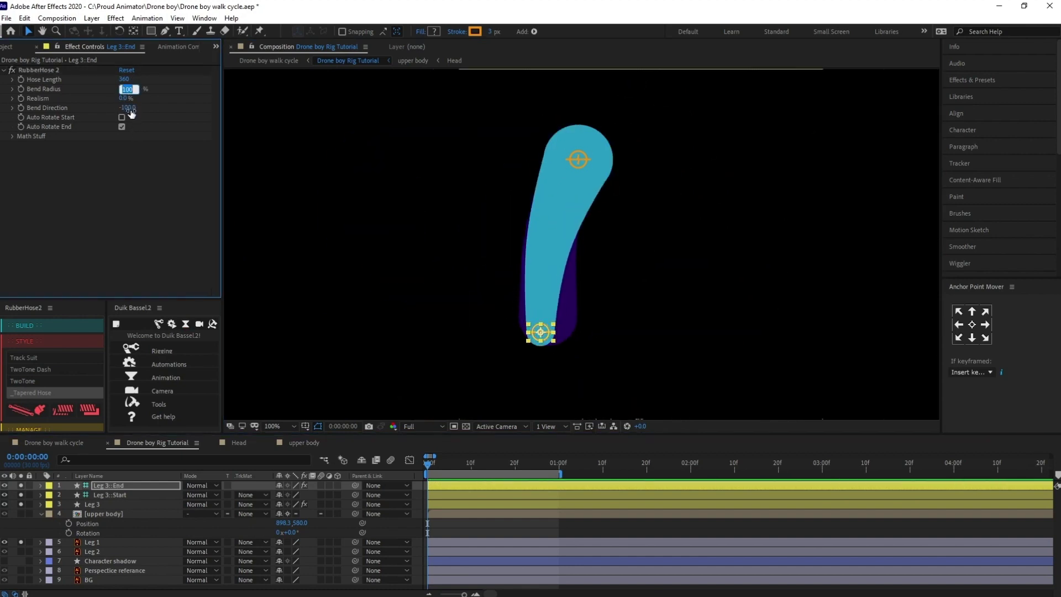
text(50)
key(Return)
drag(20, 542, 21, 486)
- Move the hose's End controller down to the front of the perspective guide and set the Hose Length to 390
scroll(522, 277, down, 1)
scroll(531, 332, up, 1)
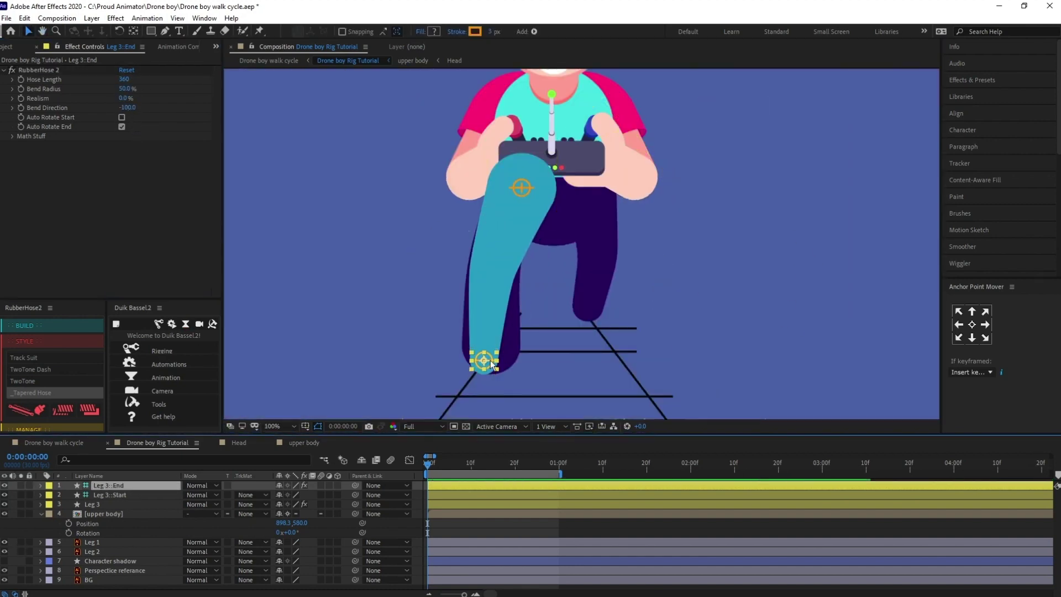
drag(486, 361, 469, 381)
click(124, 79)
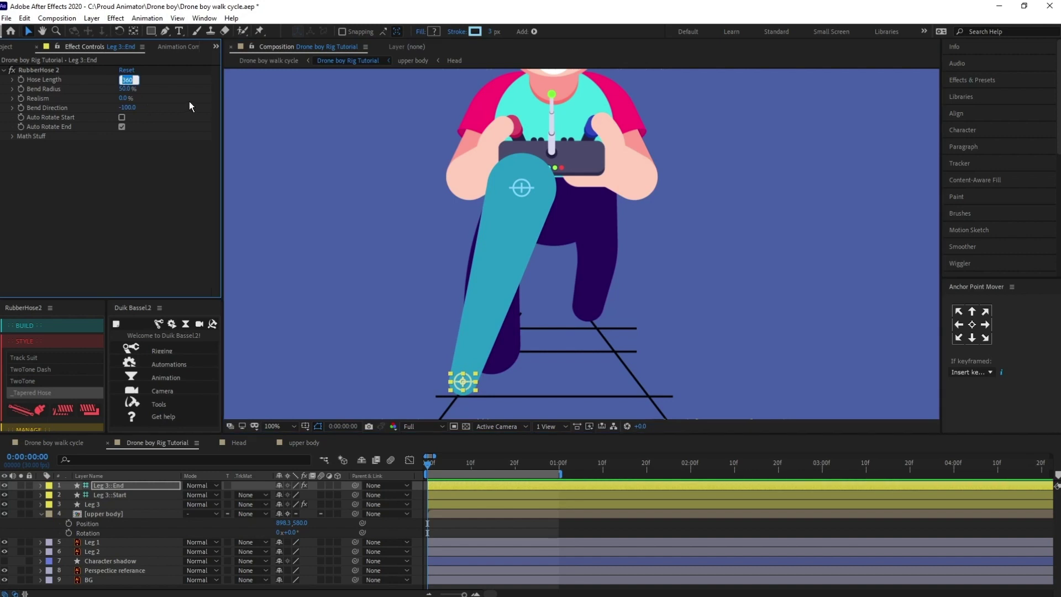
text(390)
key(Return)
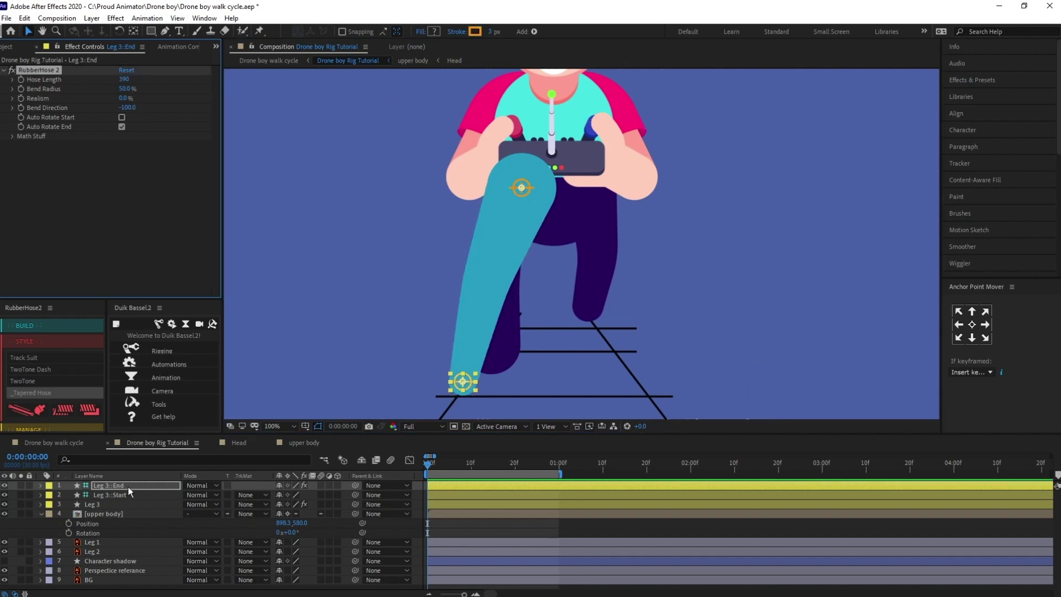
- Set the Leg 3 hose's Taper % to -50, Stroke Width to 60 and Hose Length to 380, raising the End controller slightly
click(160, 505)
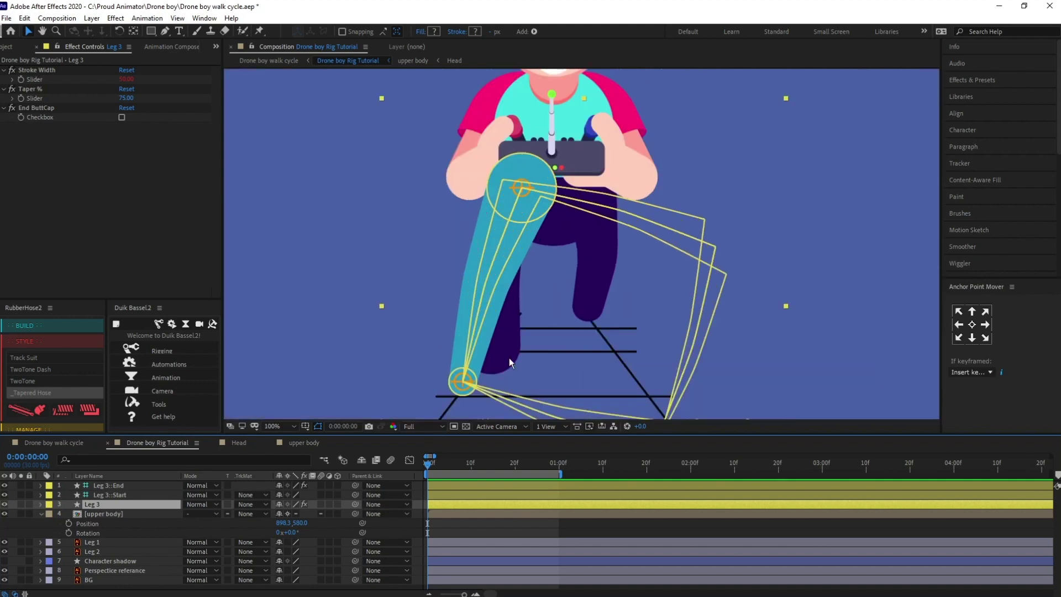
key(comma)
key(period)
drag(126, 98, 83, 112)
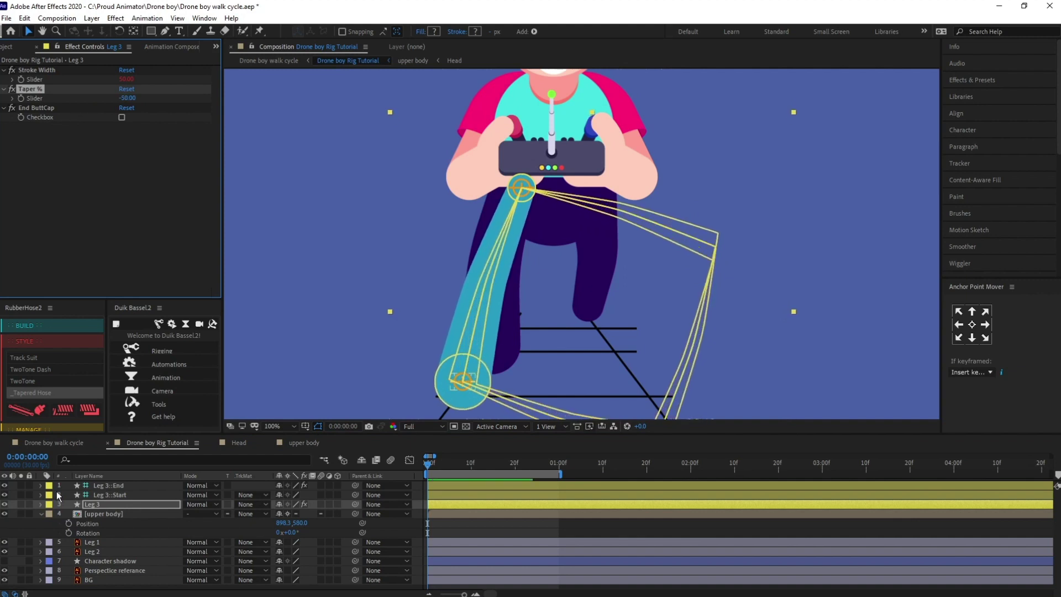
click(152, 485)
click(93, 504)
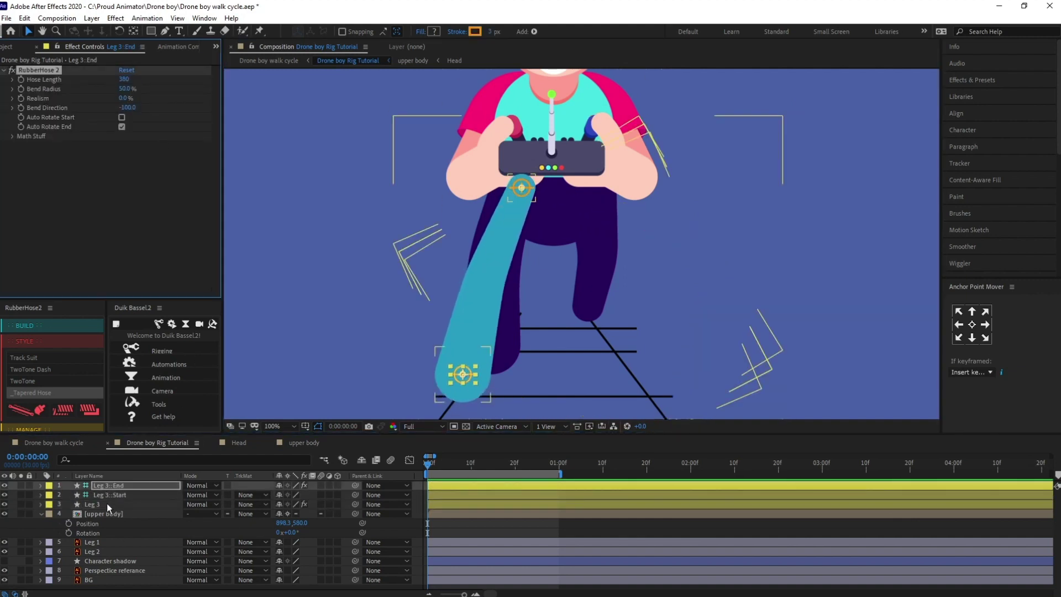
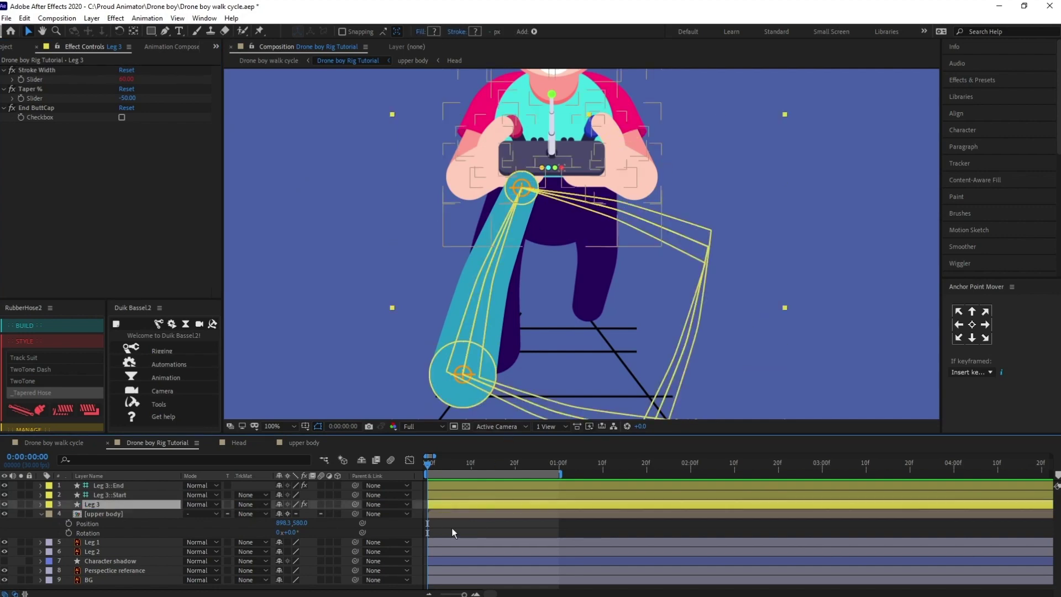
- Add starting keyframes at frame 0 for the Leg 3::End controller's Position and Hose Length
click(112, 495)
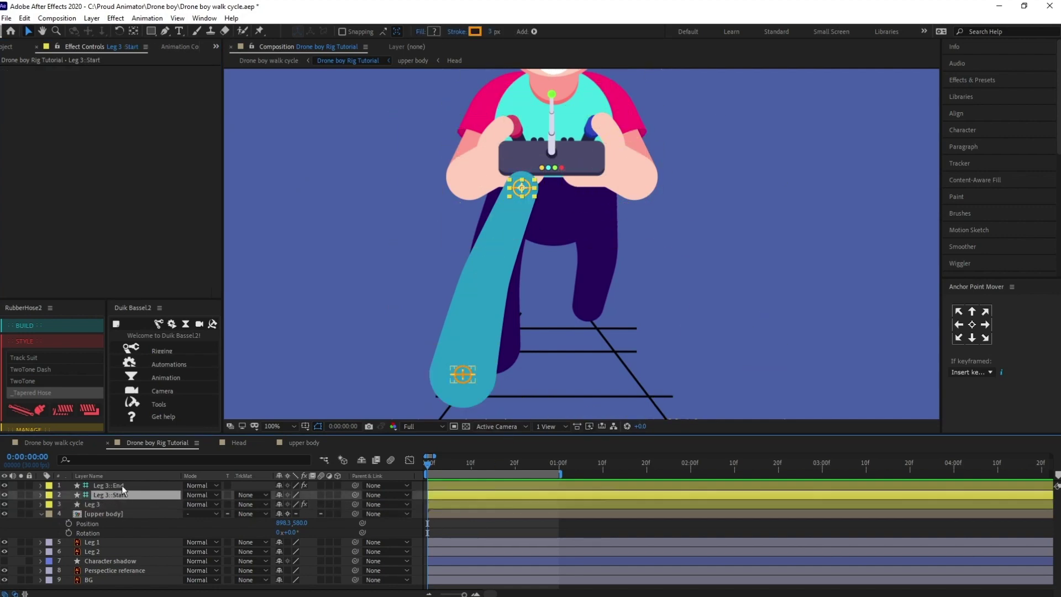
click(122, 487)
key(p)
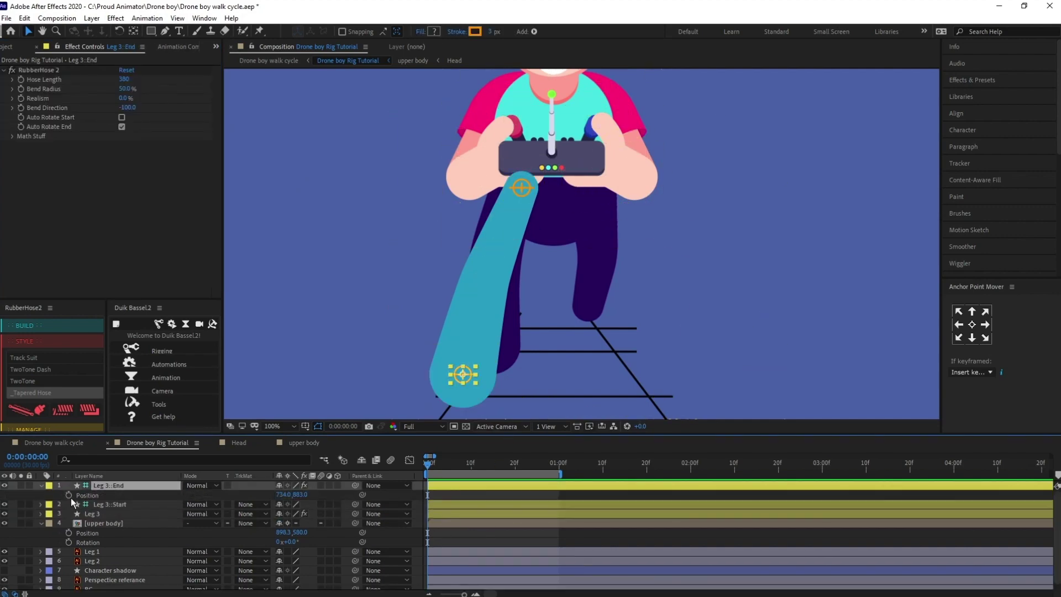
click(69, 494)
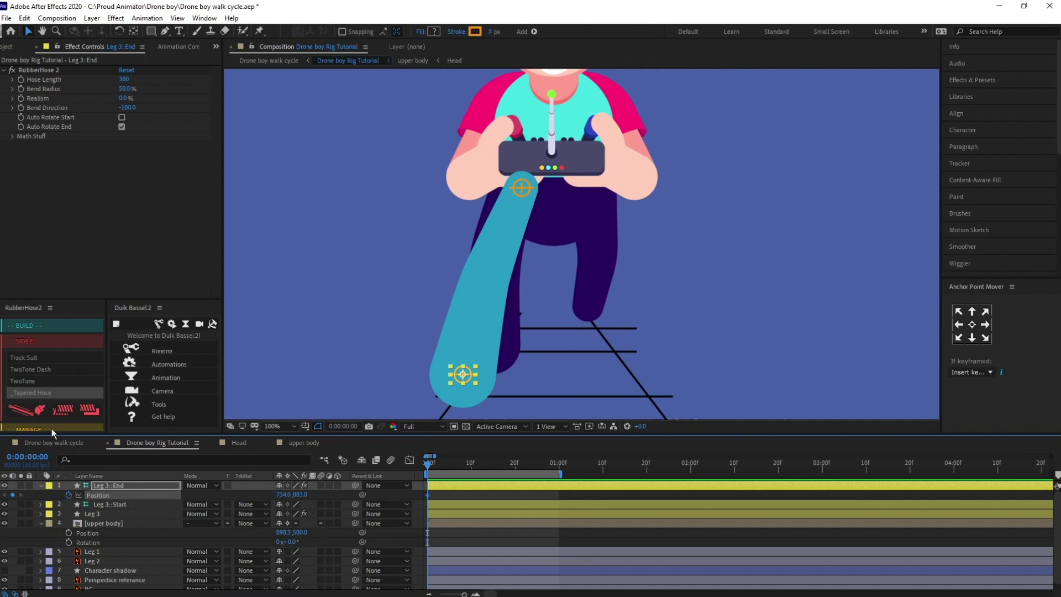
click(22, 81)
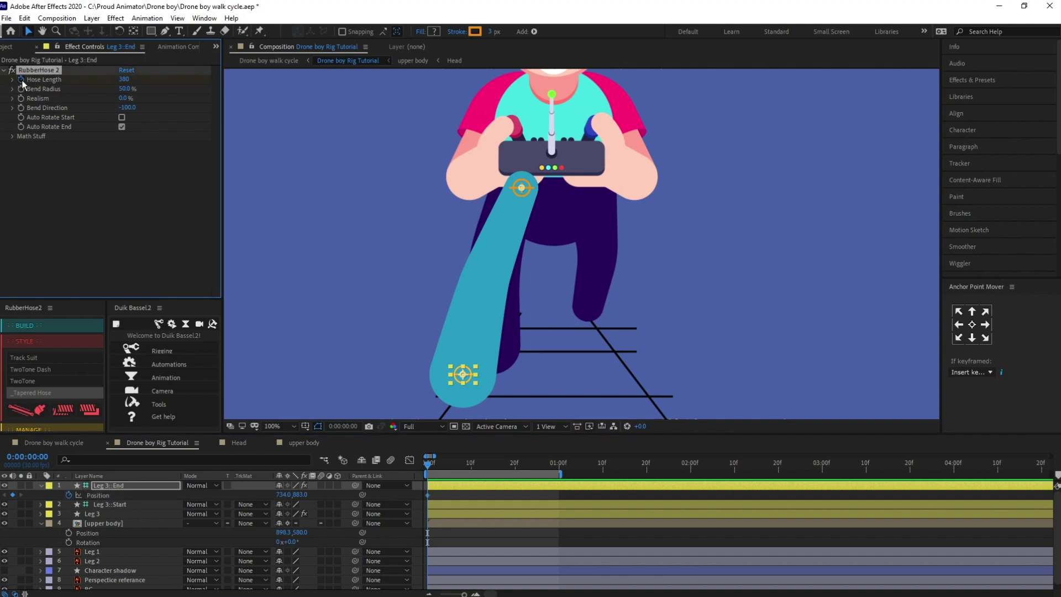
- Add starting keyframes at frame 0 for the Leg 3 layer's Taper % and Stroke Width sliders
click(117, 504)
click(105, 514)
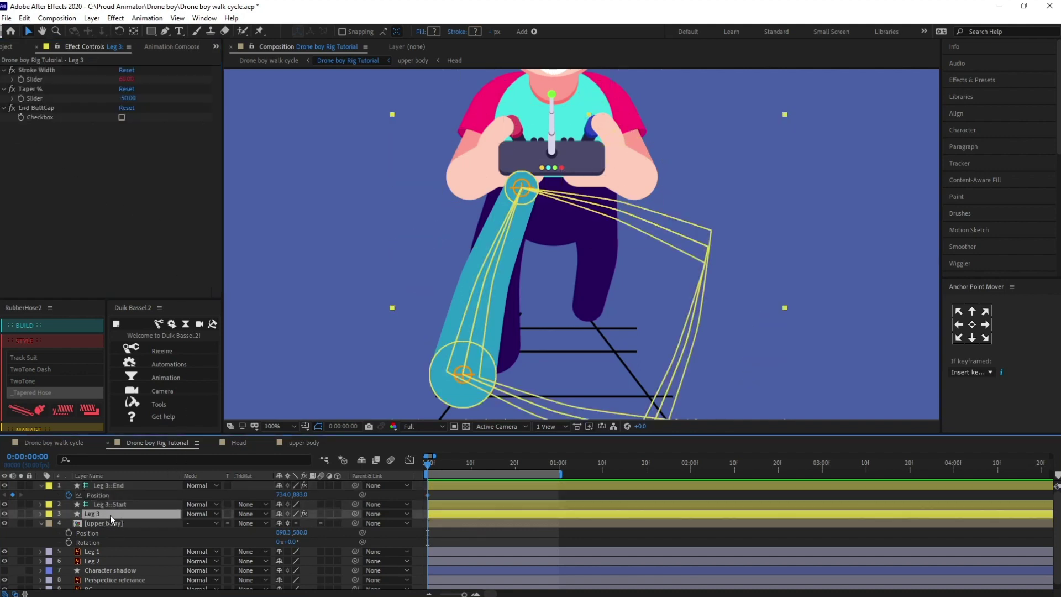
click(21, 98)
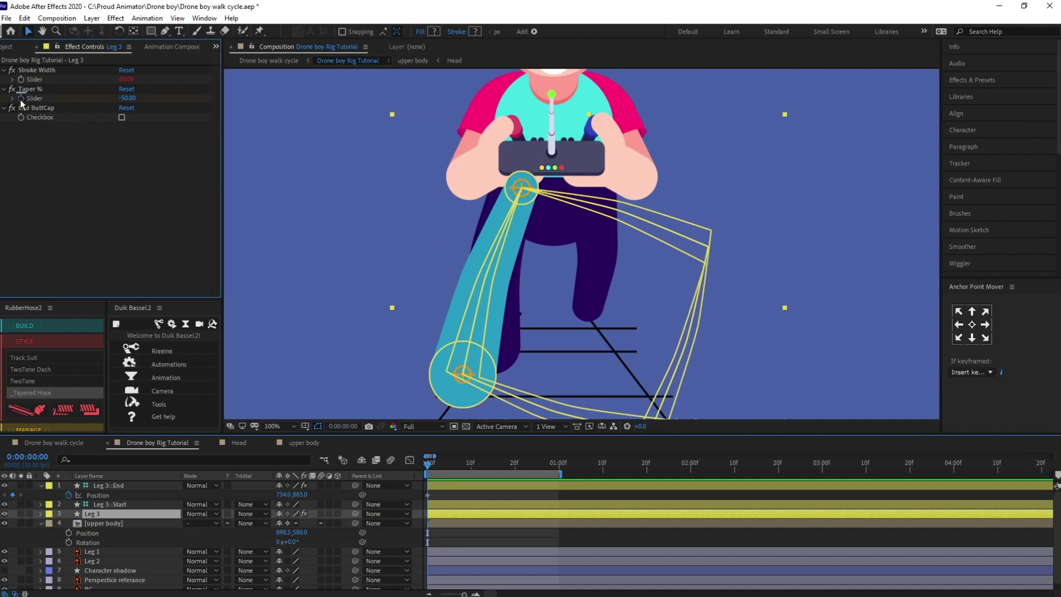
click(21, 79)
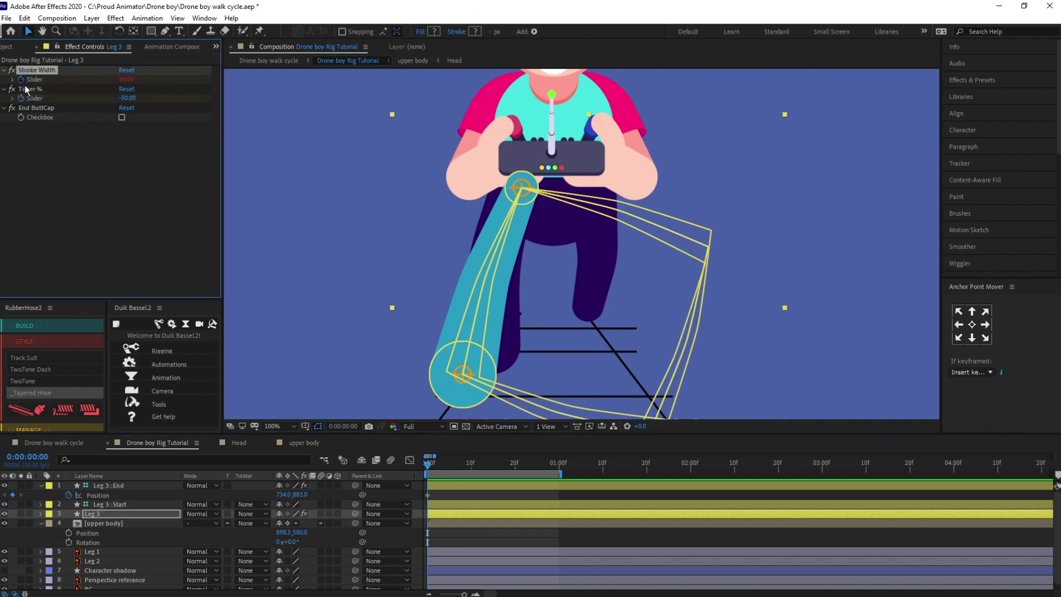
- Reveal the keyframed properties of the Leg 3::End and Leg 3 layers in the timeline
click(125, 515)
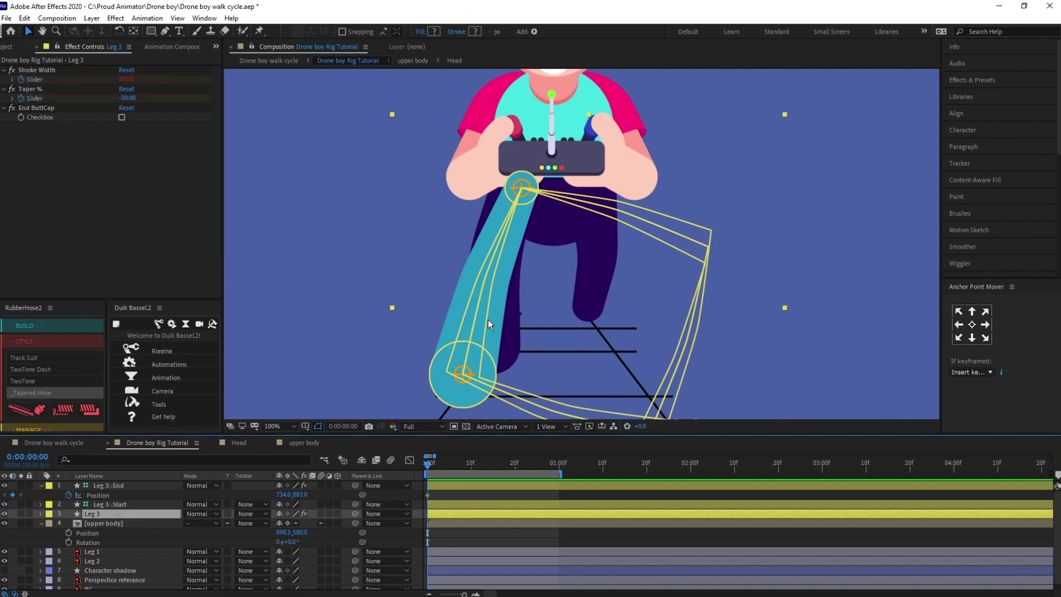
key(comma)
key(comma)
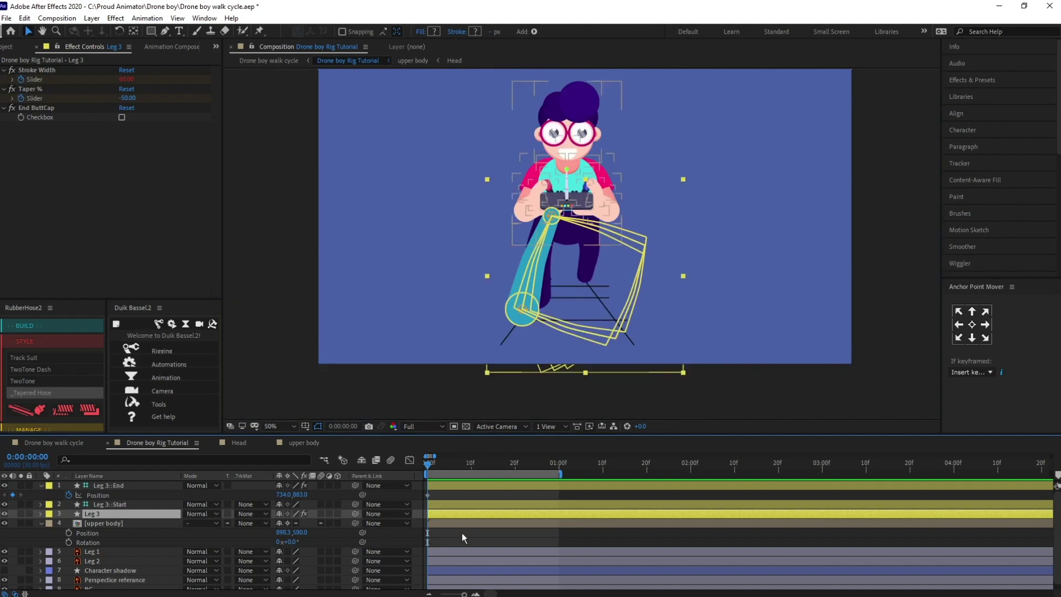
ctrl+click(456, 485)
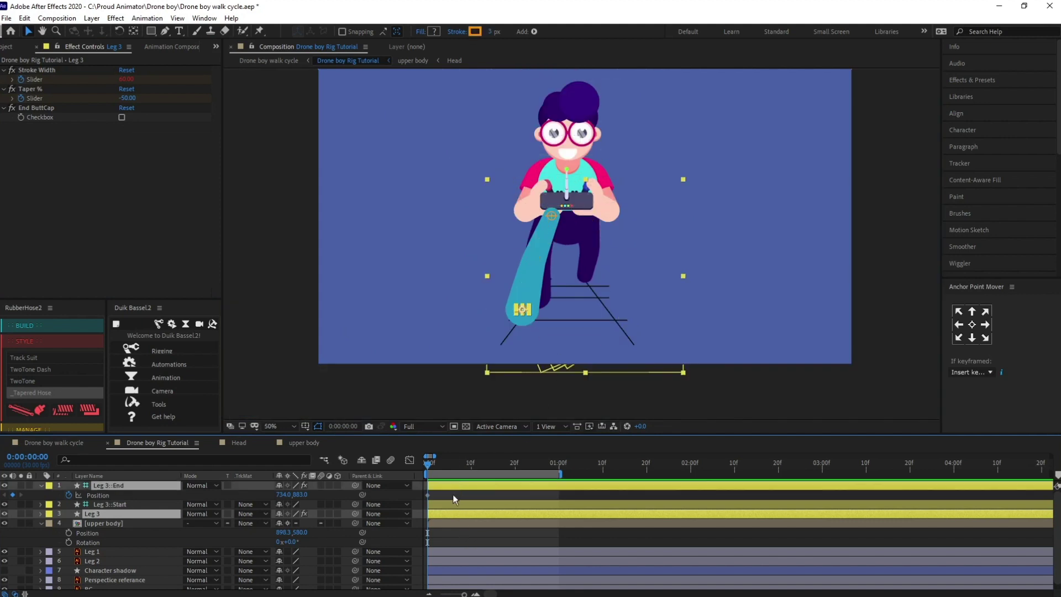
key(u)
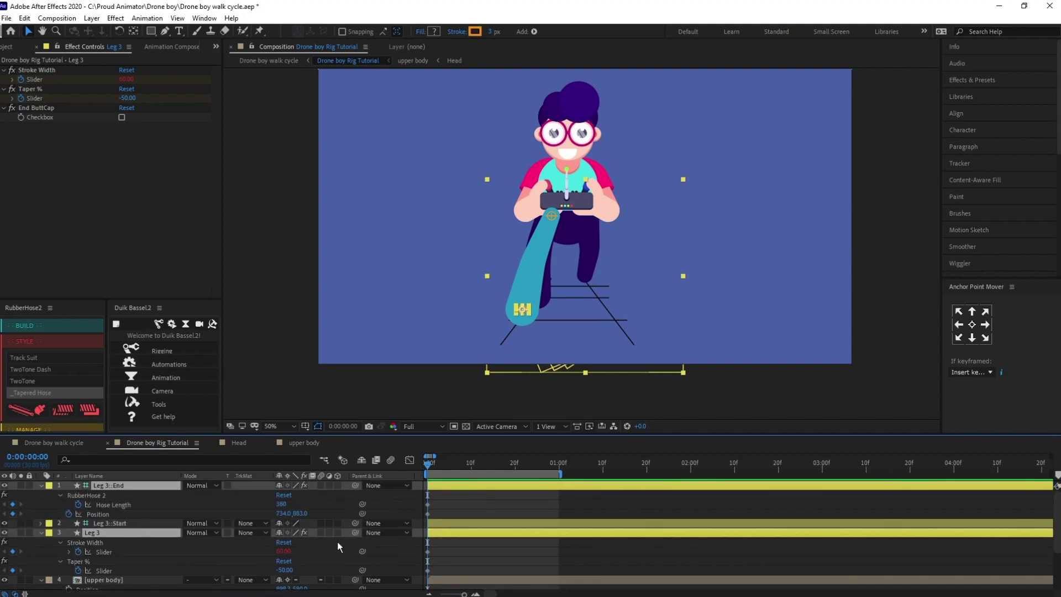
click(467, 504)
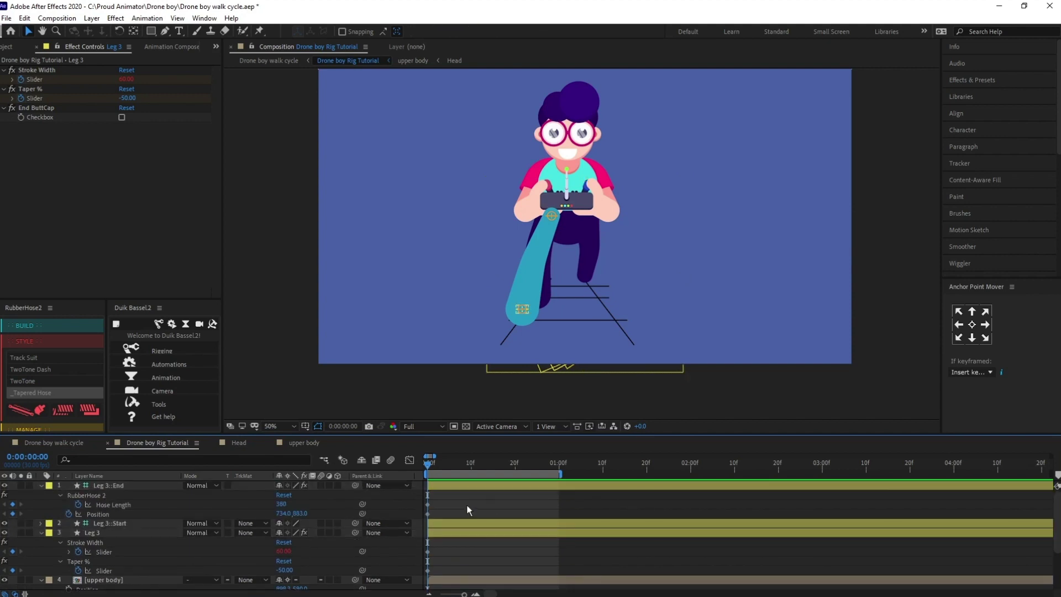
- Add keyframes at 0:00:01:00 for the Leg 3::End Hose Length and Position and the Leg 3 Stroke Width and Taper %
click(27, 457)
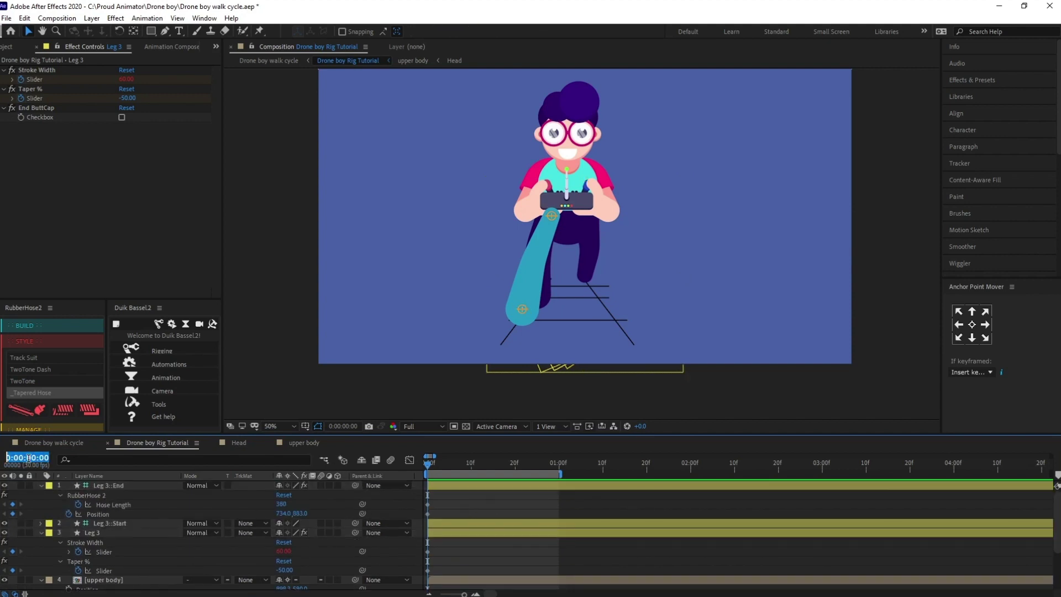
text(+)
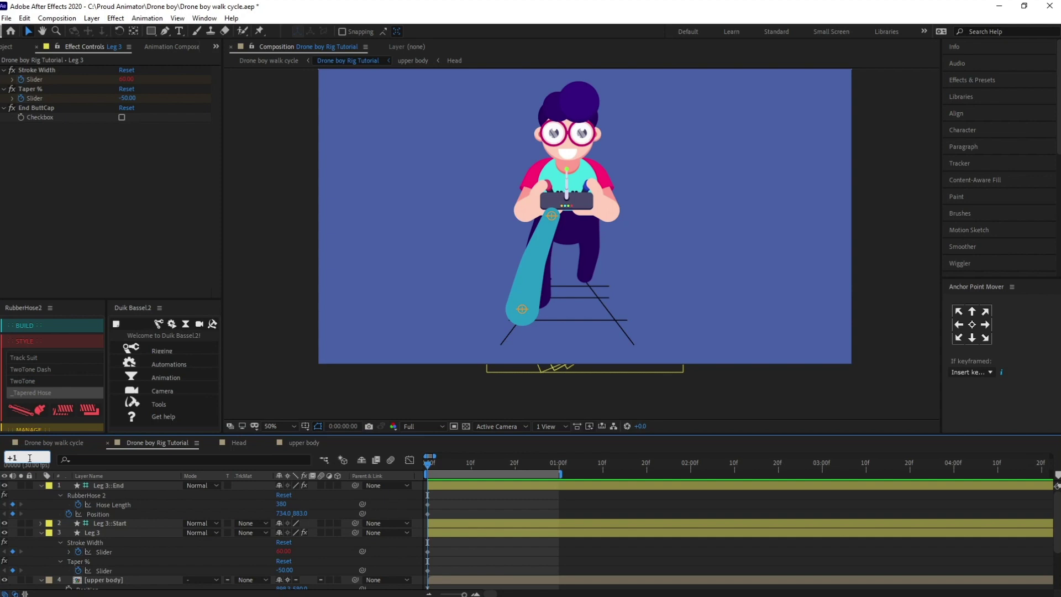
text(13)
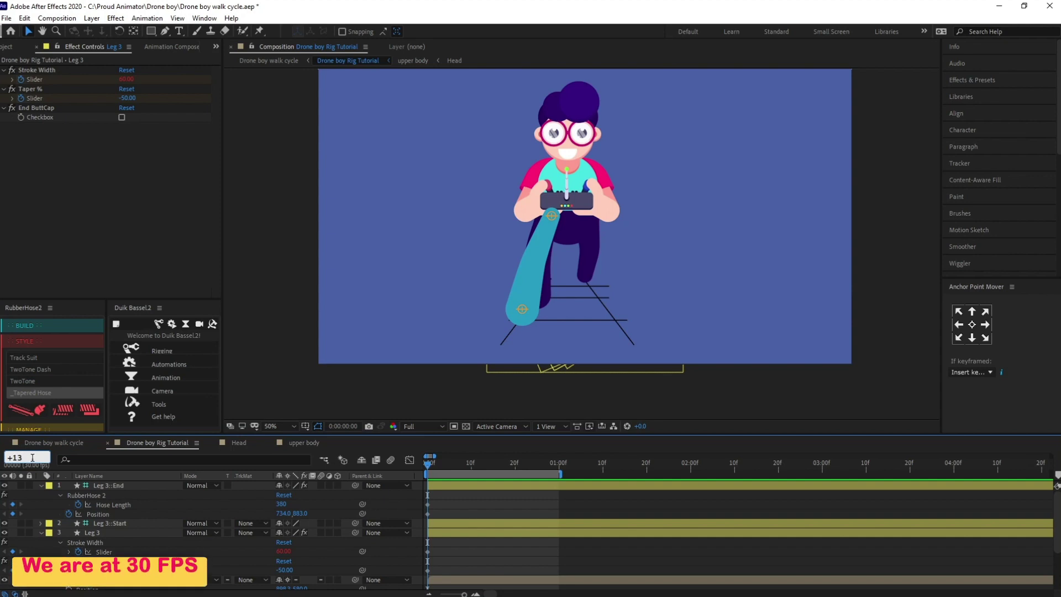
key(Return)
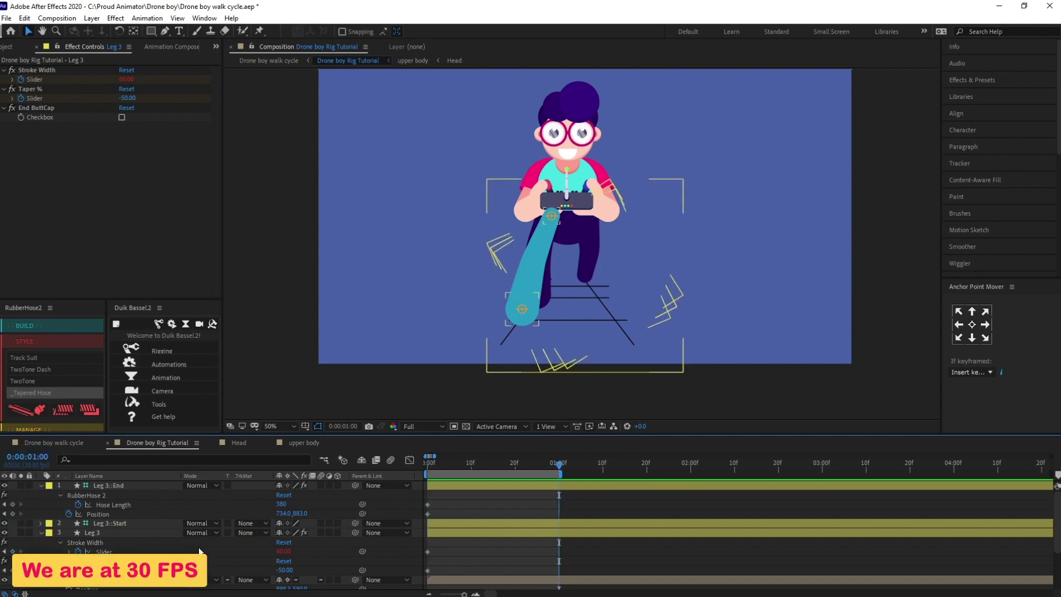
click(12, 505)
click(12, 514)
click(13, 552)
click(13, 571)
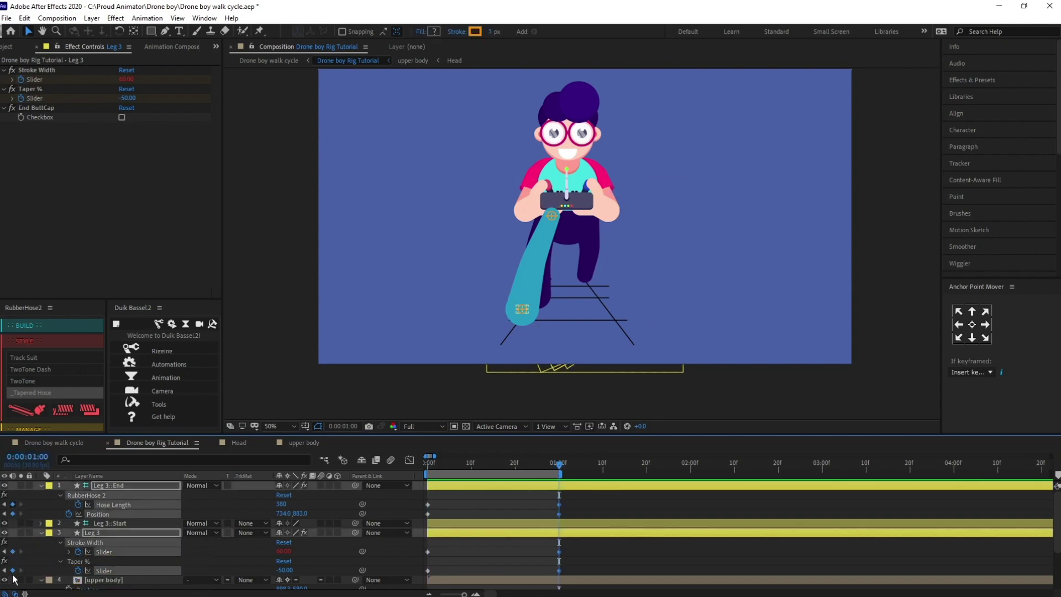
- Add keyframes at frame 15 for the same Hose Length, Position, Stroke Width and Taper % properties
key(Home)
click(33, 457)
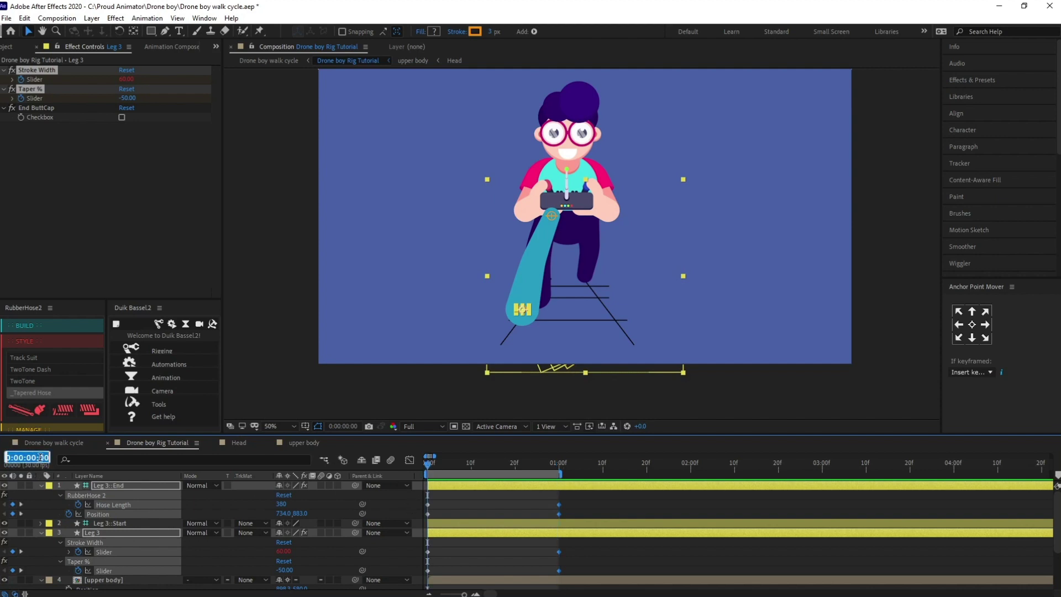
text(+)
text(15)
key(Return)
click(13, 504)
click(12, 514)
click(13, 552)
click(12, 571)
click(521, 504)
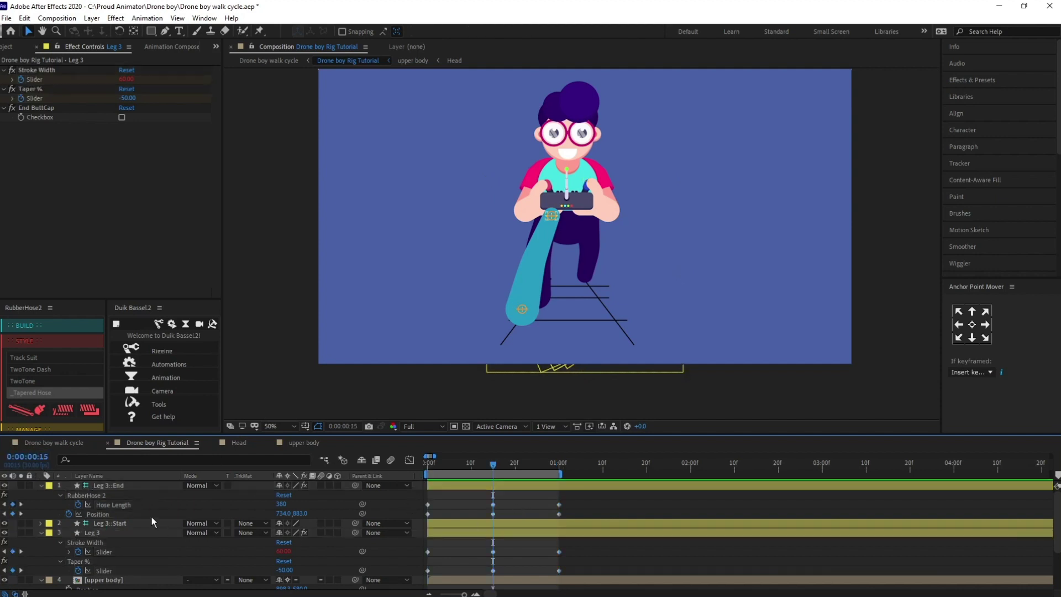
- At frame 15, raise the Leg 3::End controller along the guide line to about 790, 792
click(124, 486)
scroll(475, 297, up, 2)
drag(468, 365, 498, 314)
key(ctrl+z)
scroll(499, 512, down, 2)
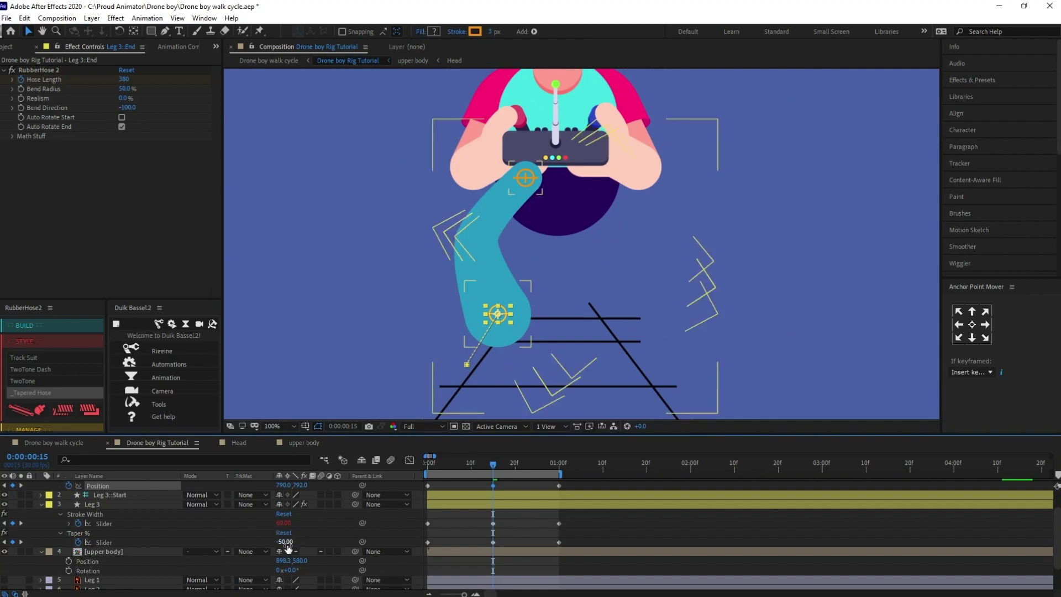
- Set the Leg 3 layer's Taper % to 40 and Stroke Width to 35 at frame 15
mouse_move(283, 542)
mouse_down()
mouse_move(335, 540)
mouse_move(269, 525)
mouse_up()
key(j)
key(k)
click(284, 542)
text(40)
key(Return)
click(283, 523)
text(35)
key(Return)
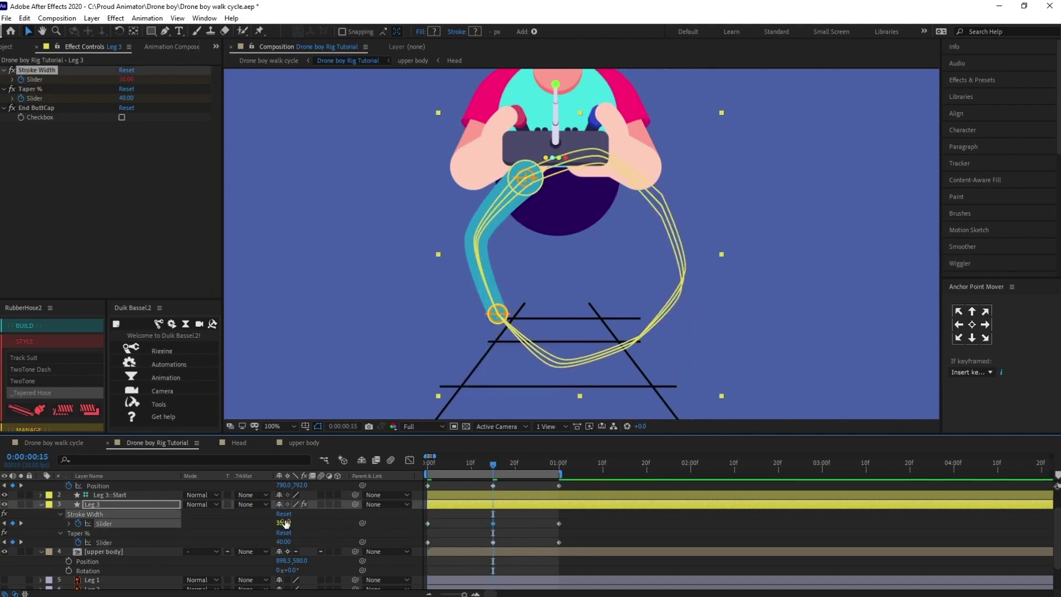
- Shift the Leg 3::End controller to about 805, 791 at frame 15 and set its Hose Length to 340
scroll(510, 526, up, 1)
click(507, 485)
drag(443, 372, 448, 376)
drag(503, 318, 512, 318)
drag(285, 505, 281, 505)
click(281, 504)
text(340)
key(Return)
click(521, 503)
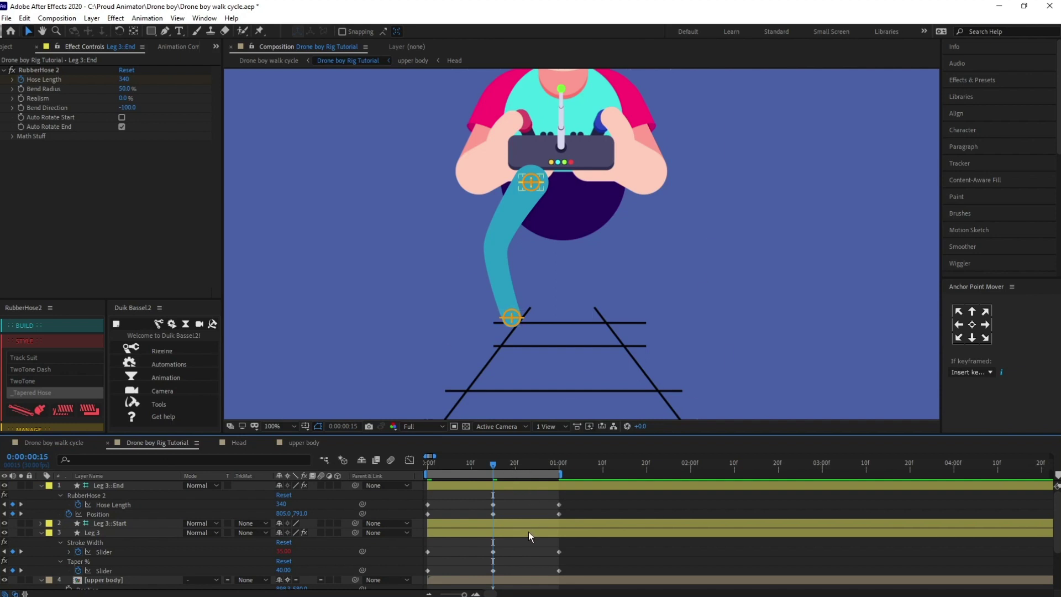
- At frame 23, lift the Leg 3::End controller to about 760, 781 to add an in-between Position keyframe
key(space)
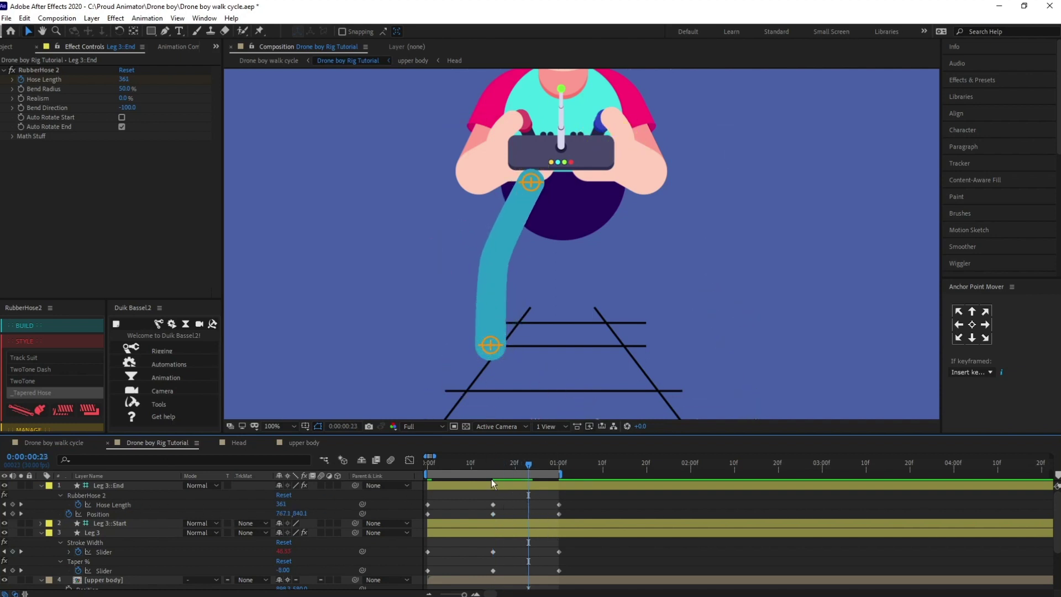
click(489, 346)
drag(489, 349, 487, 323)
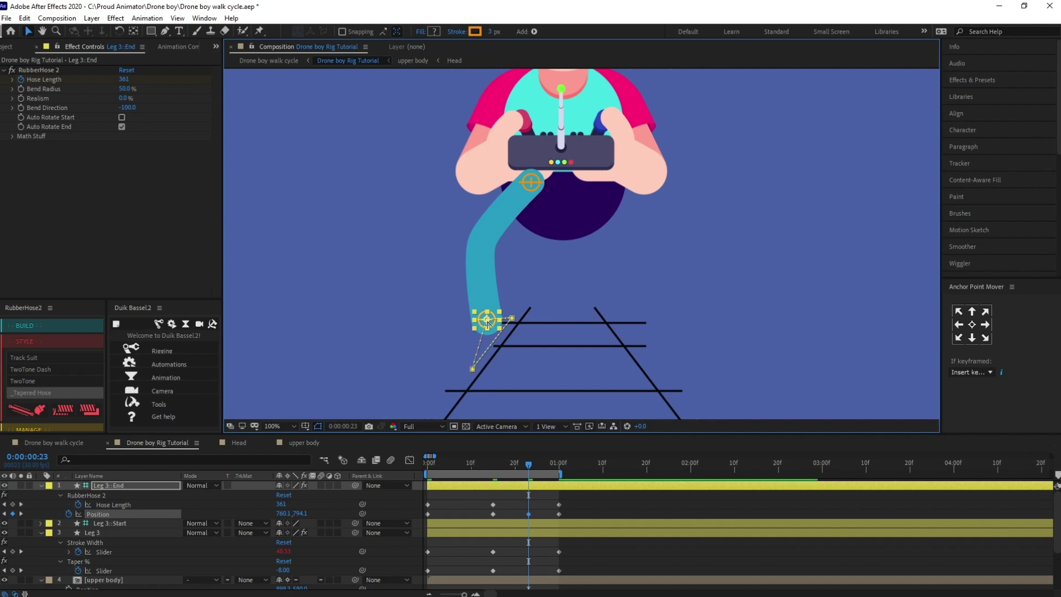
key(space)
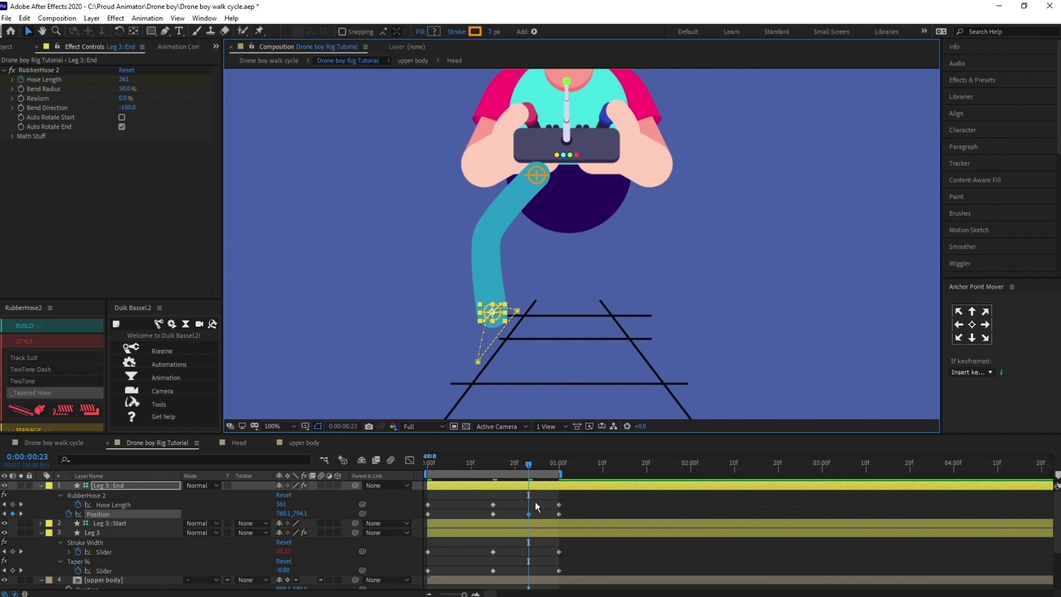
scroll(497, 397, up, 1)
drag(409, 387, 514, 293)
scroll(514, 294, down, 1)
- Set the Leg 3::End controller's Hose Length to 350 at frame 23
click(281, 504)
text(3)
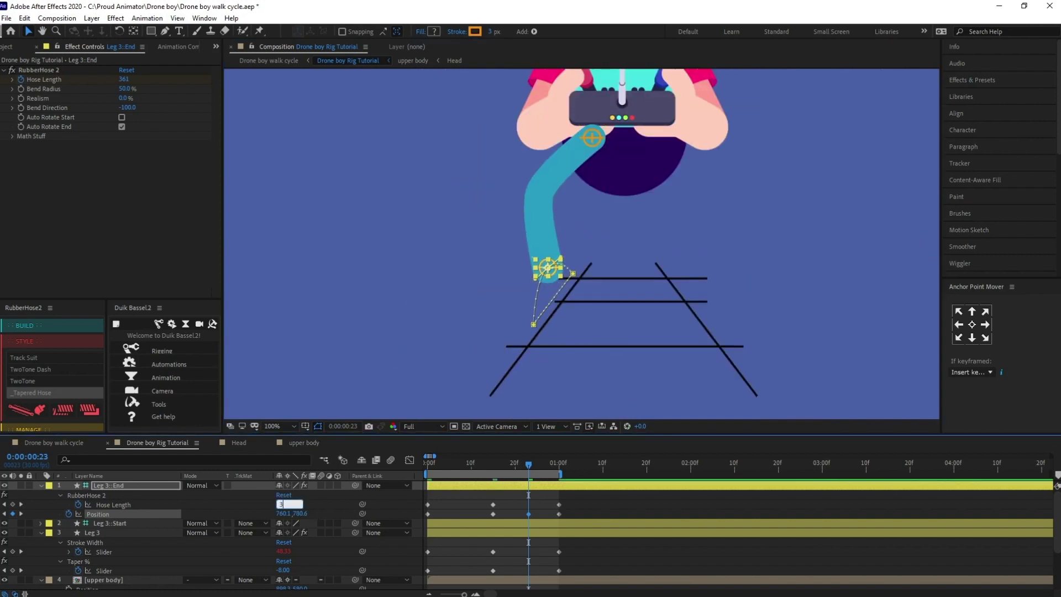
text(50)
key(Return)
- Apply Easy Ease to all the Leg 3::End and Leg 3 keyframes and preview the motion from frame 0
drag(580, 497, 417, 574)
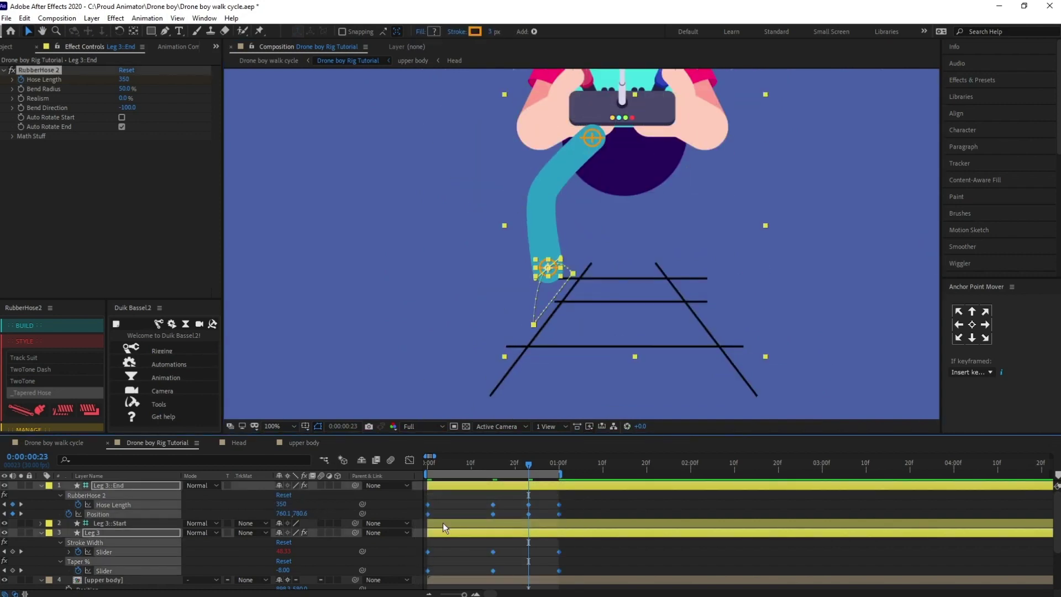
key(F9)
click(450, 504)
drag(433, 463, 413, 470)
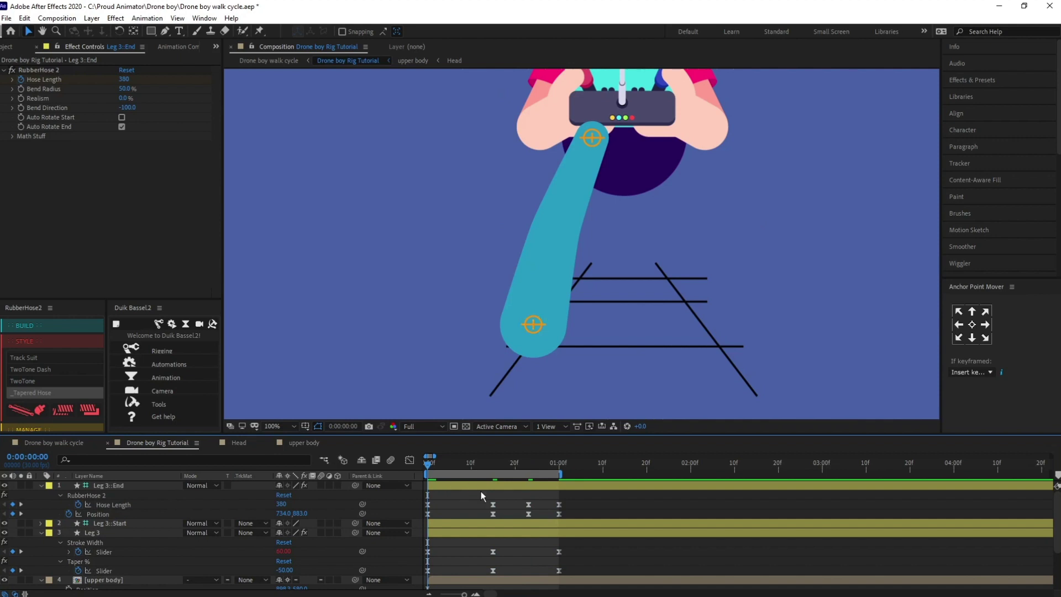
key(space)
key(comma)
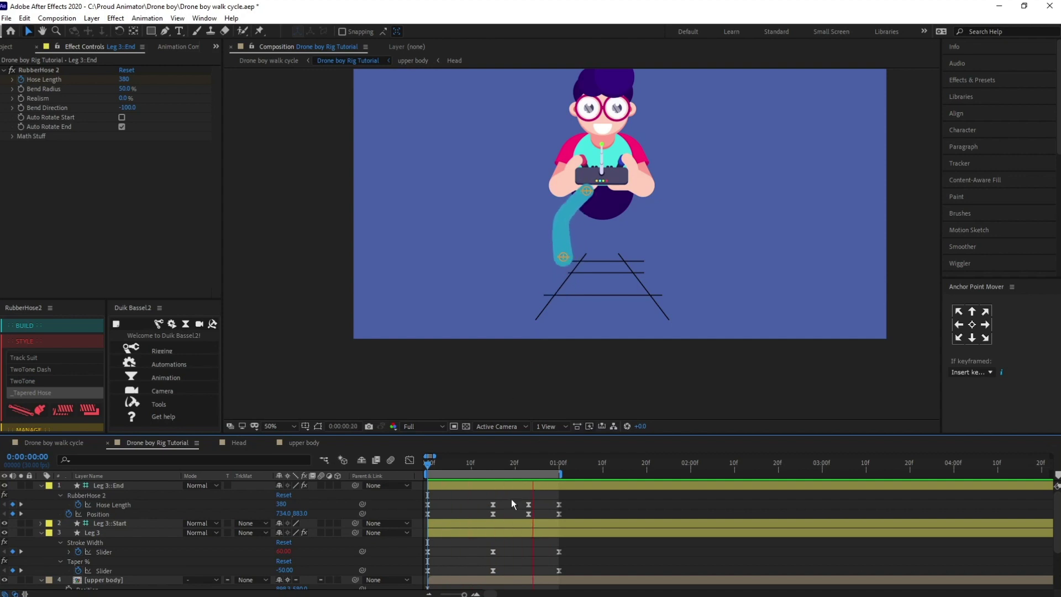
- Reorder the layers so that upper body sits above the Leg 3 controllers and hose
click(123, 487)
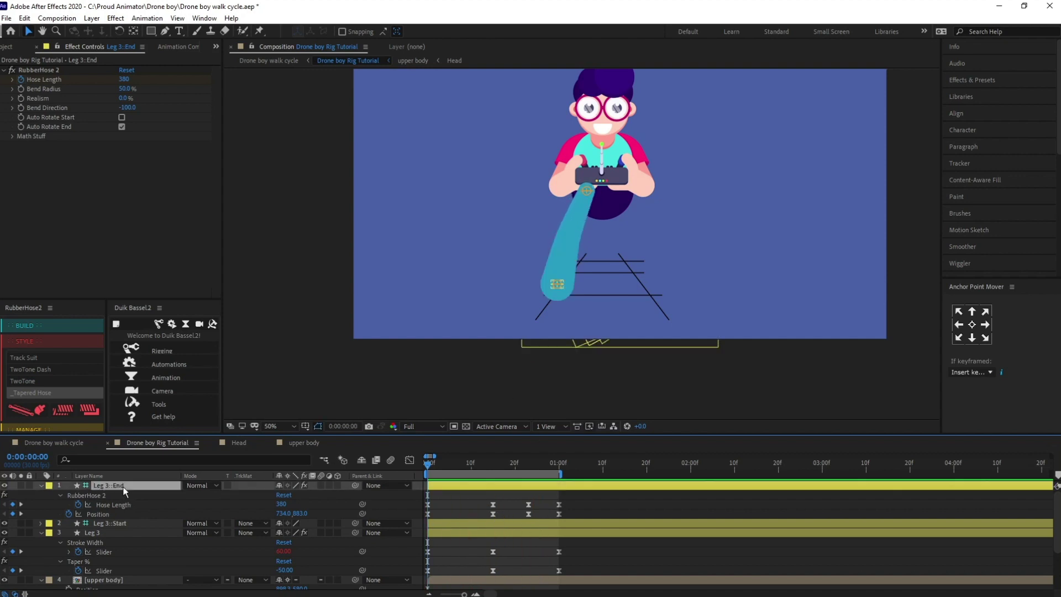
shift+click(113, 534)
scroll(134, 532, down, 1)
drag(135, 505, 147, 574)
- Change the Leg 3 hose's fill to the dark purple sampled from the character's hips
click(143, 533)
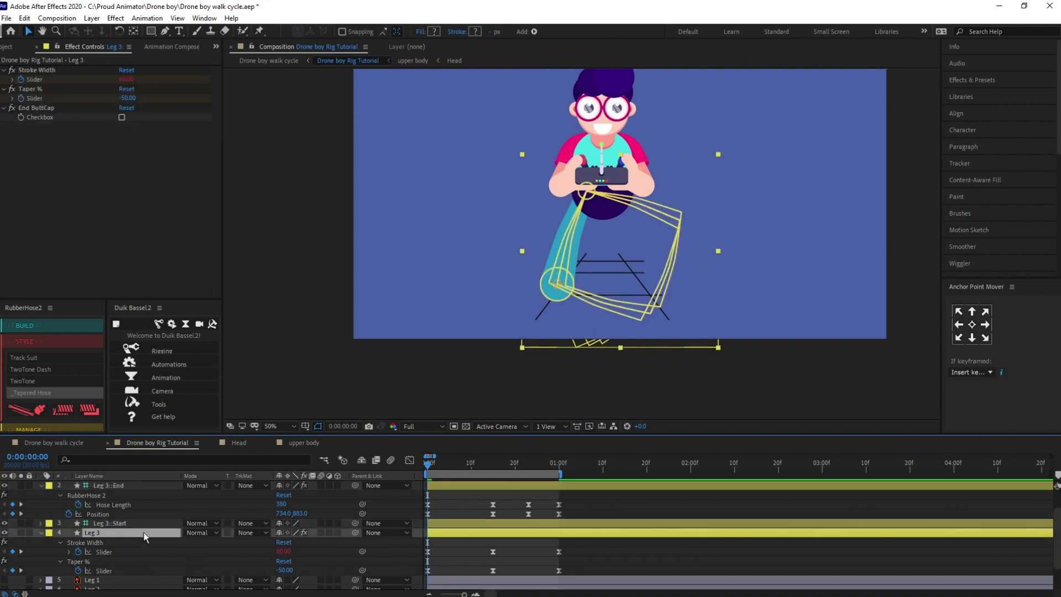
scroll(144, 532, up, 1)
click(433, 31)
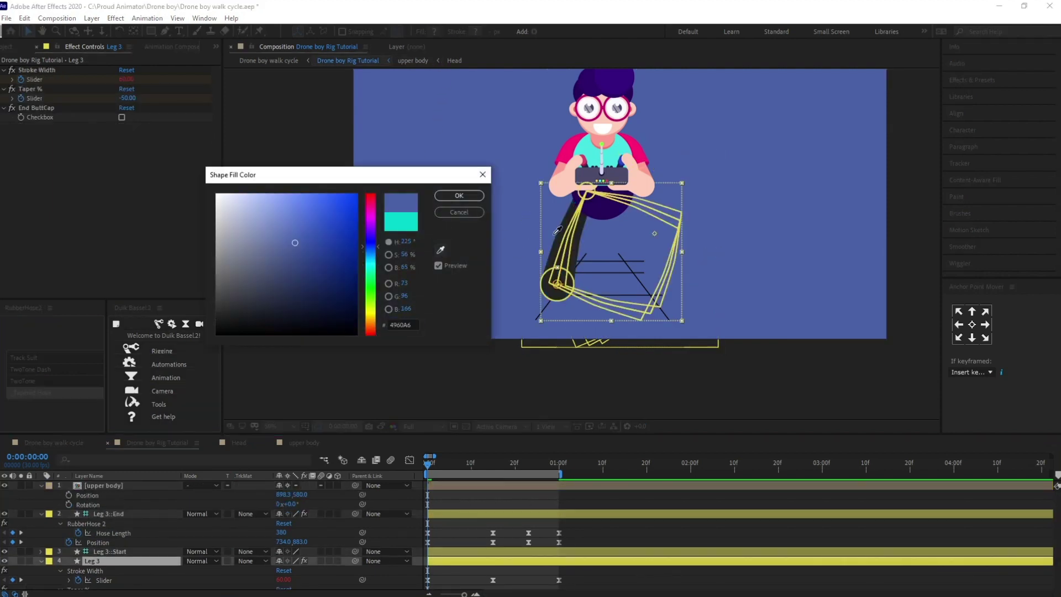
click(605, 213)
click(459, 195)
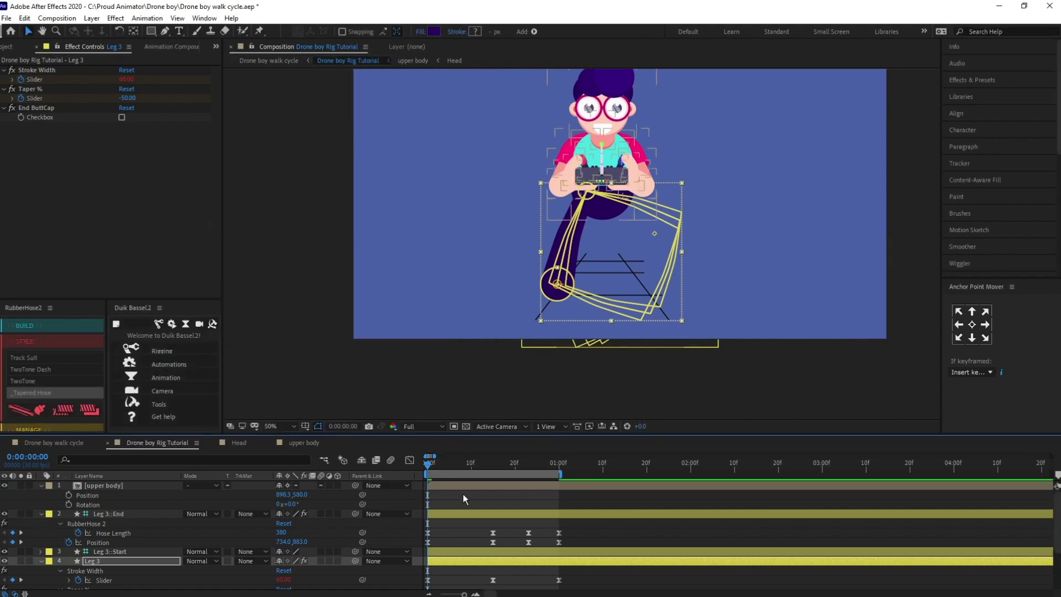
click(449, 485)
- Parent the Leg 3::Start controller to the upper body layer, shift it slightly outward at the hip and preview the motion
click(156, 552)
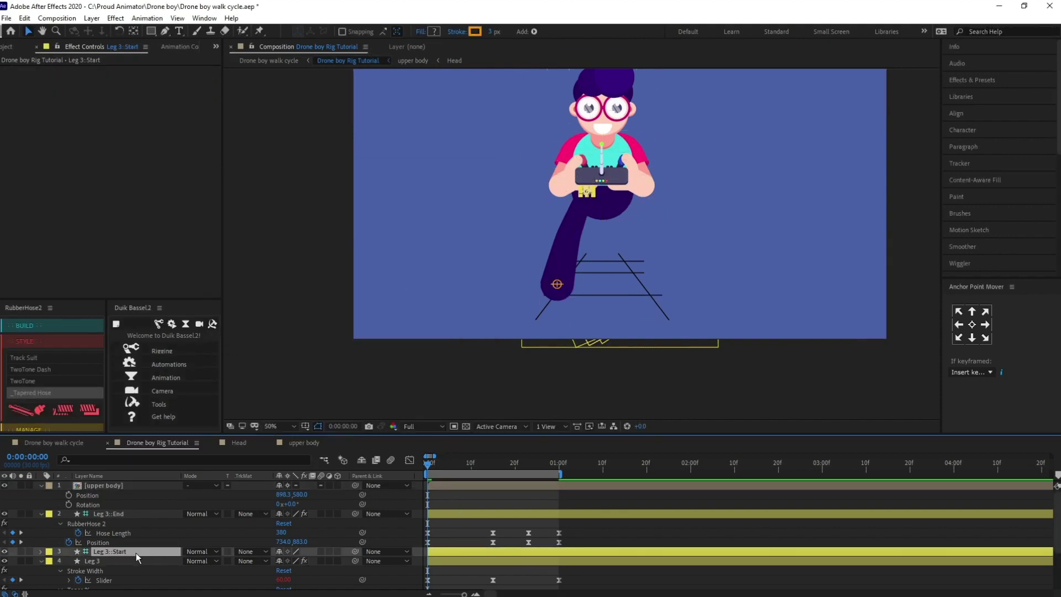
drag(356, 552, 119, 488)
scroll(559, 208, up, 2)
drag(559, 208, 543, 306)
key(v)
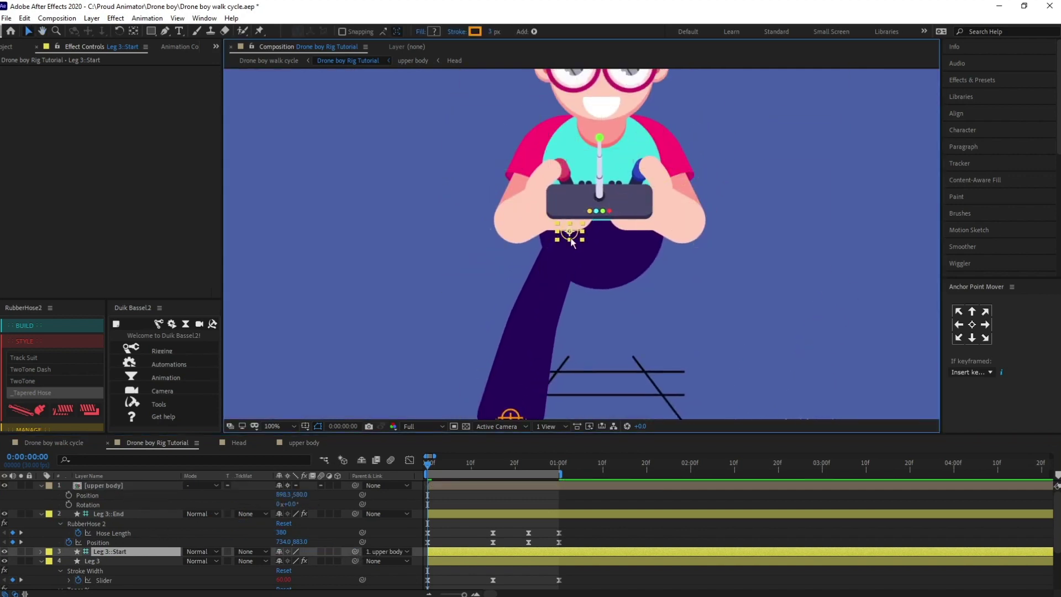
drag(570, 234, 561, 231)
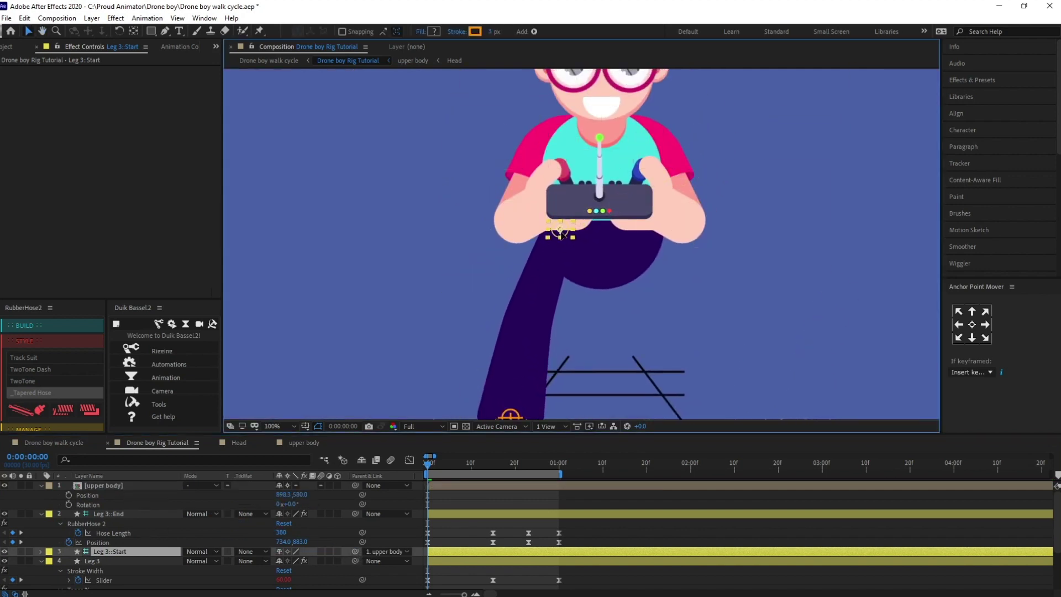
scroll(519, 354, down, 2)
key(space)
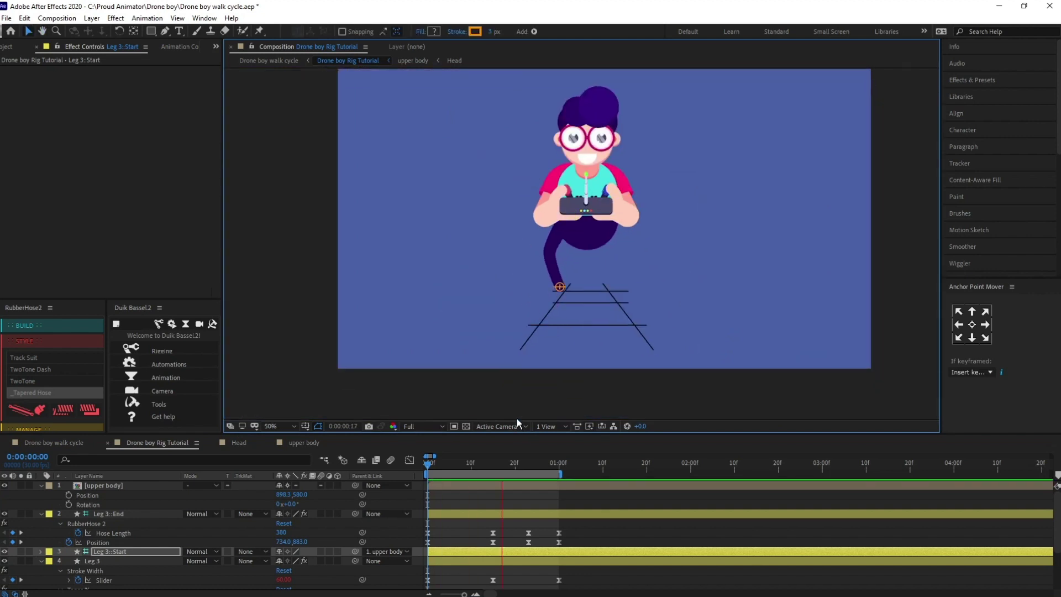
key(space)
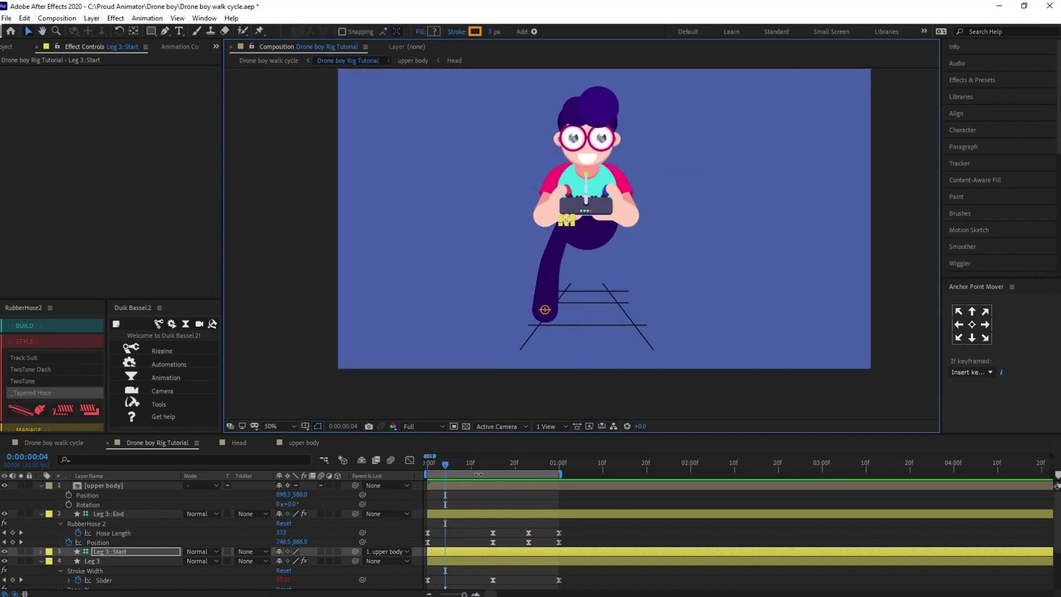
- Reveal the Leg 3::Start controller's Position and add a keyframe for it at frame 0
drag(450, 465, 428, 466)
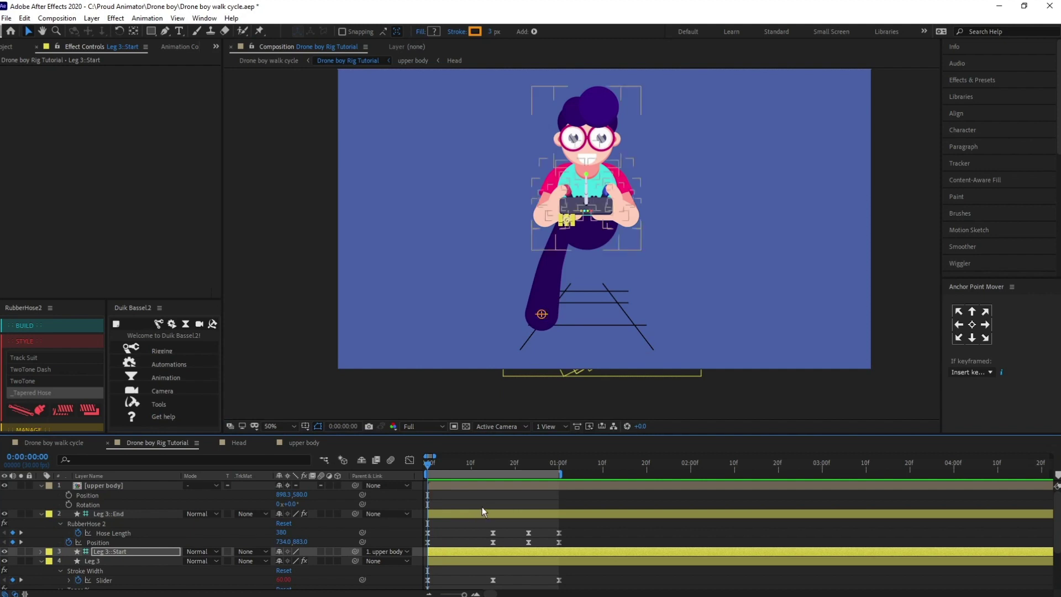
scroll(470, 533, down, 1)
key(p)
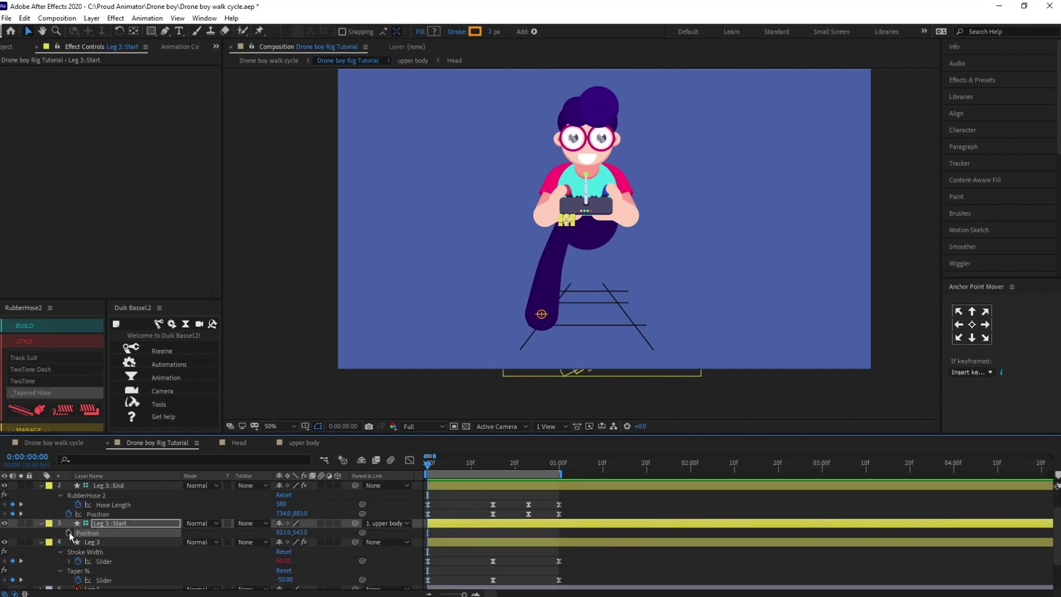
key(k)
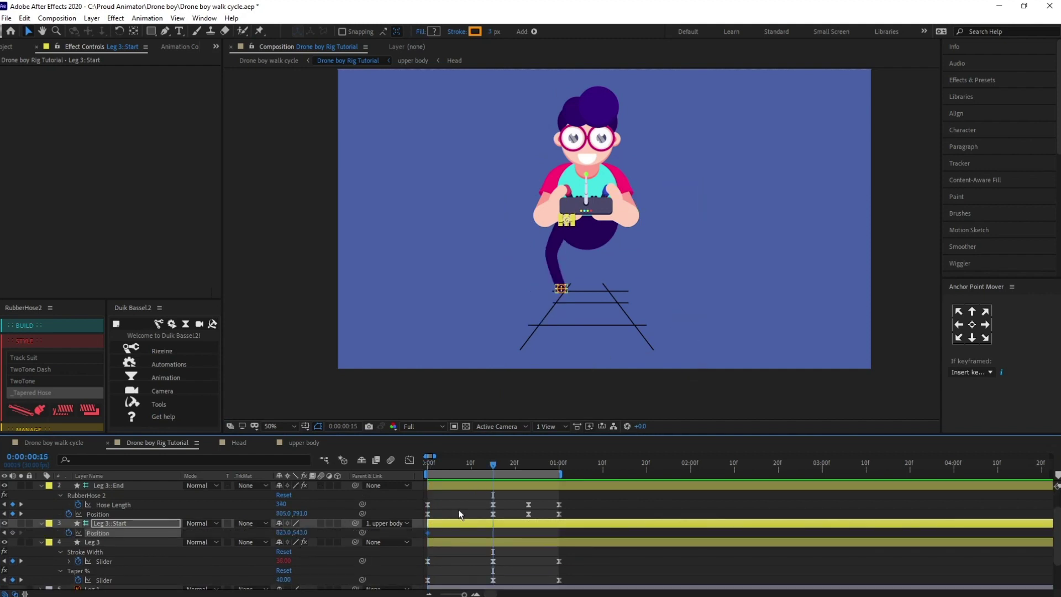
key(alt+shift+p)
scroll(584, 263, up, 1)
- Keyframe the Leg 3::Start controller's Position at frames 15 and 23, nudging it inward to 830, 541 at frame 23
key(k)
key(k)
key(j)
click(532, 522)
key(Right)
key(Right)
key(Right)
key(Right)
key(Right)
key(Right)
key(Right)
key(Right)
key(Right)
key(Right)
key(k)
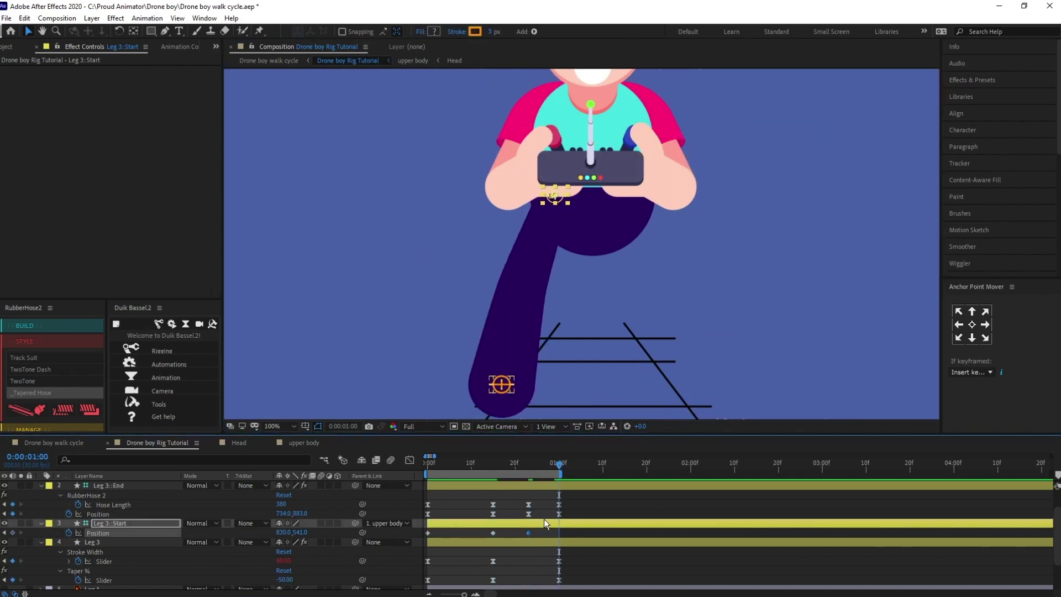
- Nudge the Leg 3::Start controller back outward at 0:00:01:00 to add its closing Position keyframe
key(Left)
key(Left)
key(Left)
key(Left)
key(Left)
key(Left)
- Apply Easy Ease to the Leg 3::Start Position keyframes and preview the leg motion
key(Home)
drag(577, 536, 423, 531)
key(F9)
click(460, 494)
key(space)
key(space)
key(space)
key(space)
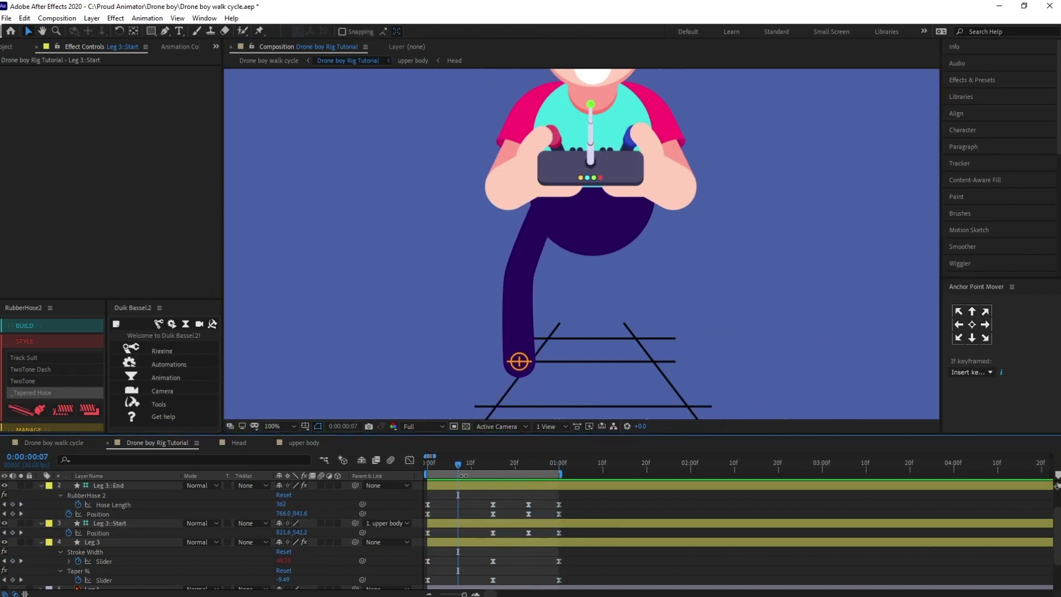
- Copy the Leg 3::Start Position keyframe from frame 23 to frame 7 and preview the full character
click(528, 533)
key(ctrl+c)
key(ctrl+v)
key(k)
key(k)
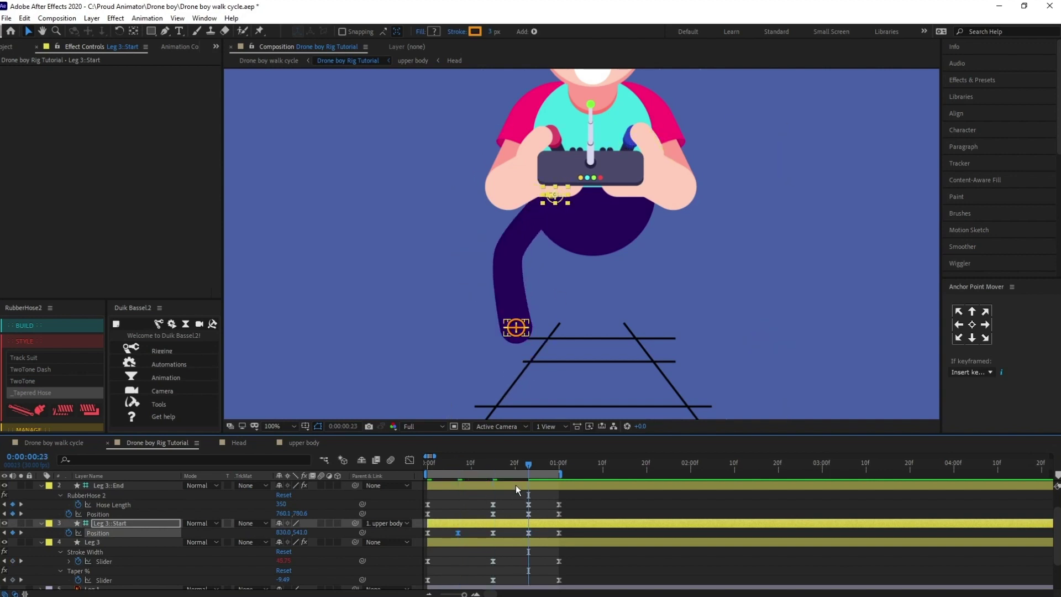
key(space)
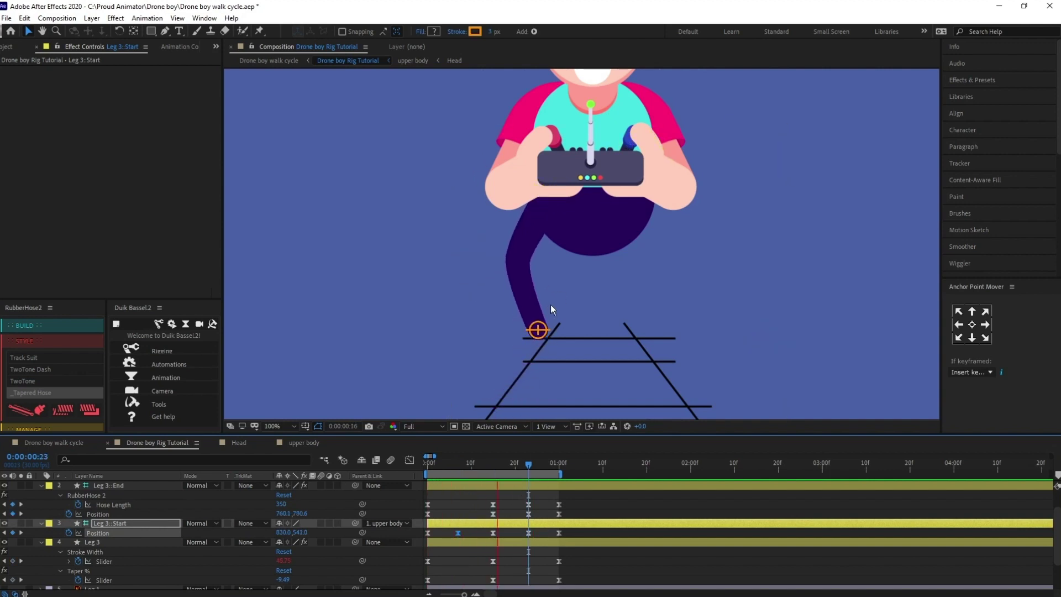
scroll(551, 304, down, 2)
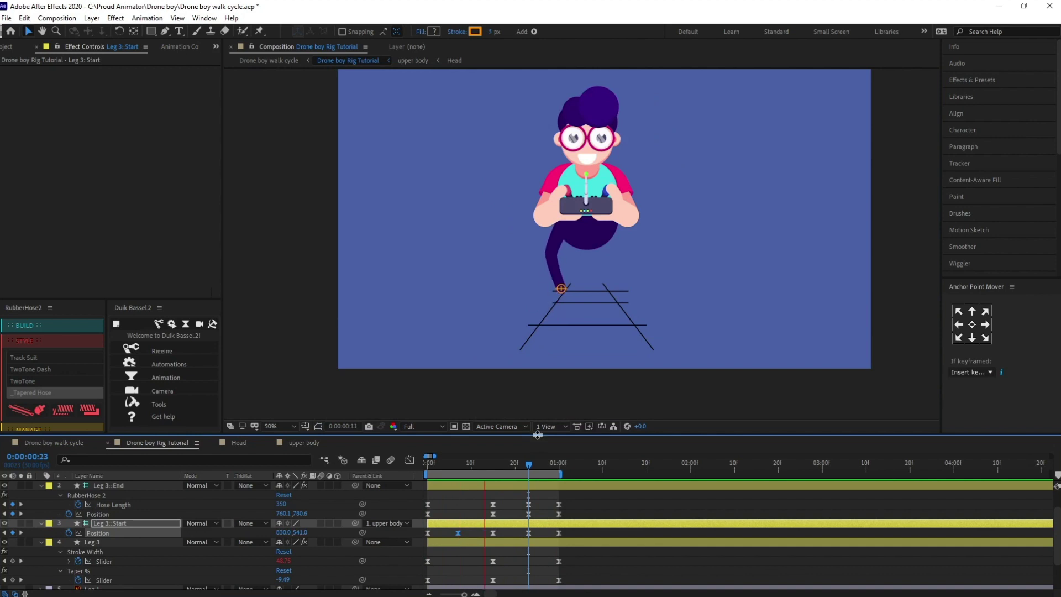
- Convert the frame 23 Hose Length and Position keyframes of Leg 3::End and Leg 3::Start to Auto Bezier, and preview the animation
click(512, 468)
scroll(536, 521, up, 1)
scroll(537, 522, down, 1)
scroll(539, 520, up, 1)
drag(539, 522, 523, 568)
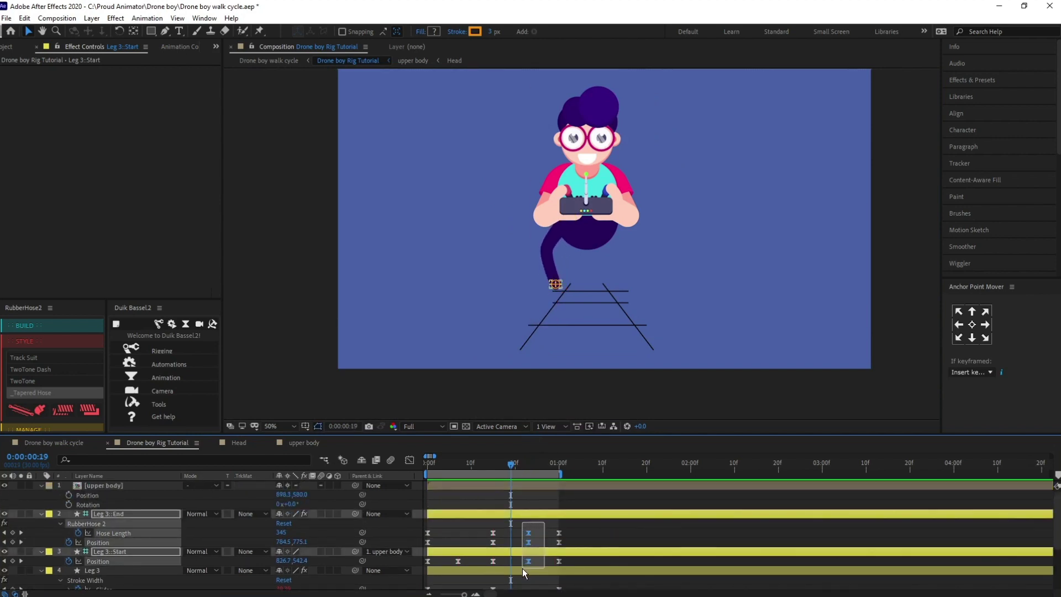
key(k)
scroll(542, 538, down, 1)
scroll(542, 545, up, 1)
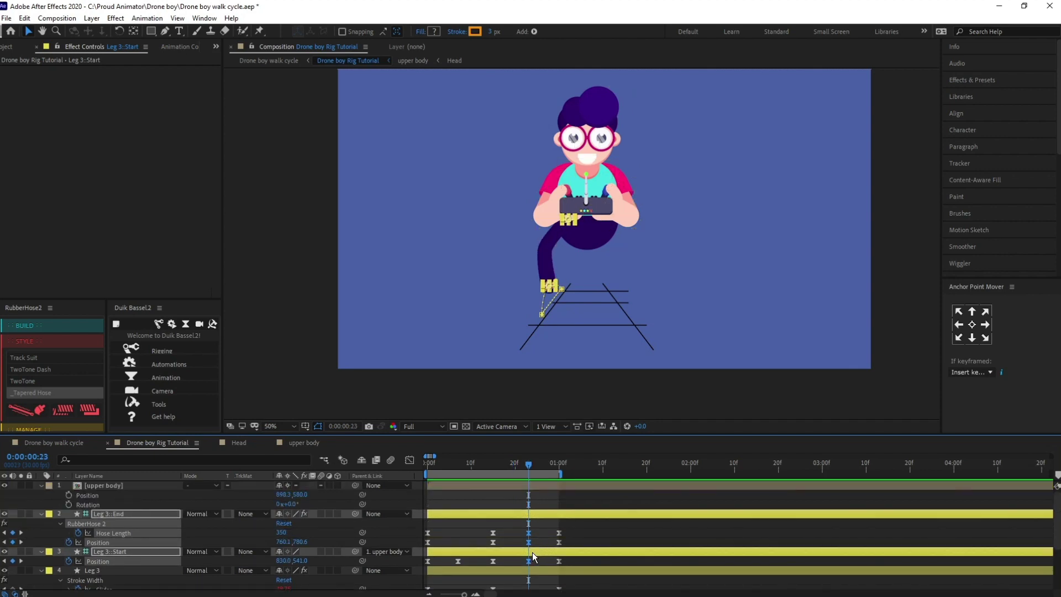
mouse_move(528, 562)
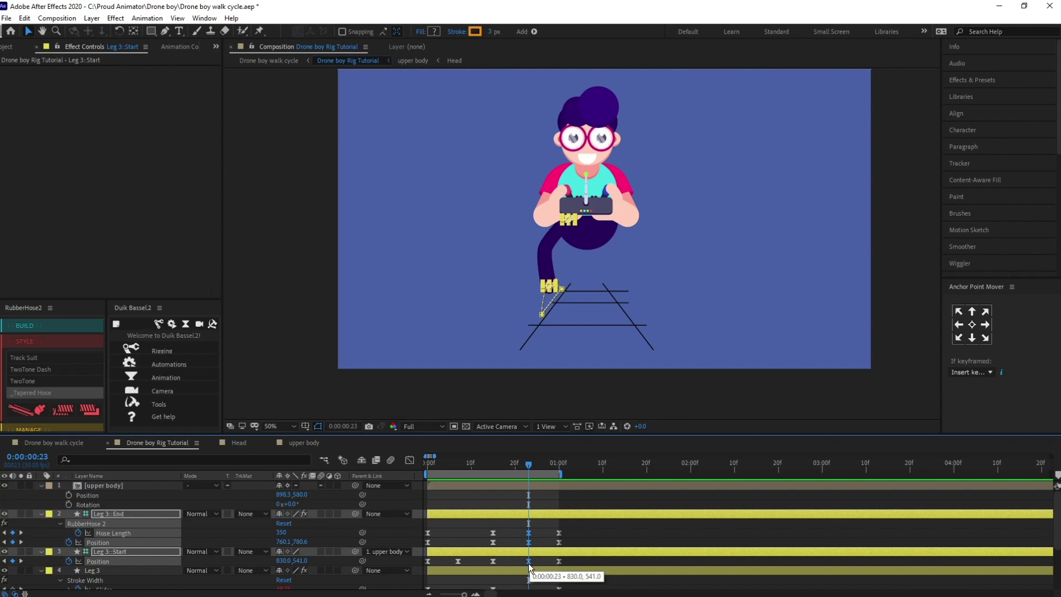
ctrl+click(528, 562)
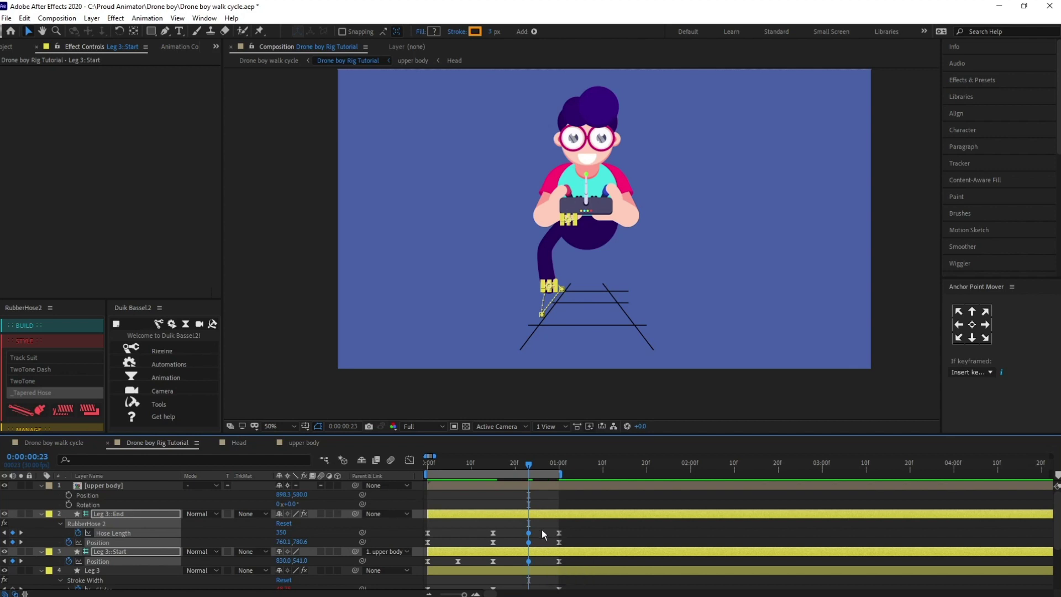
drag(440, 469, 426, 469)
key(space)
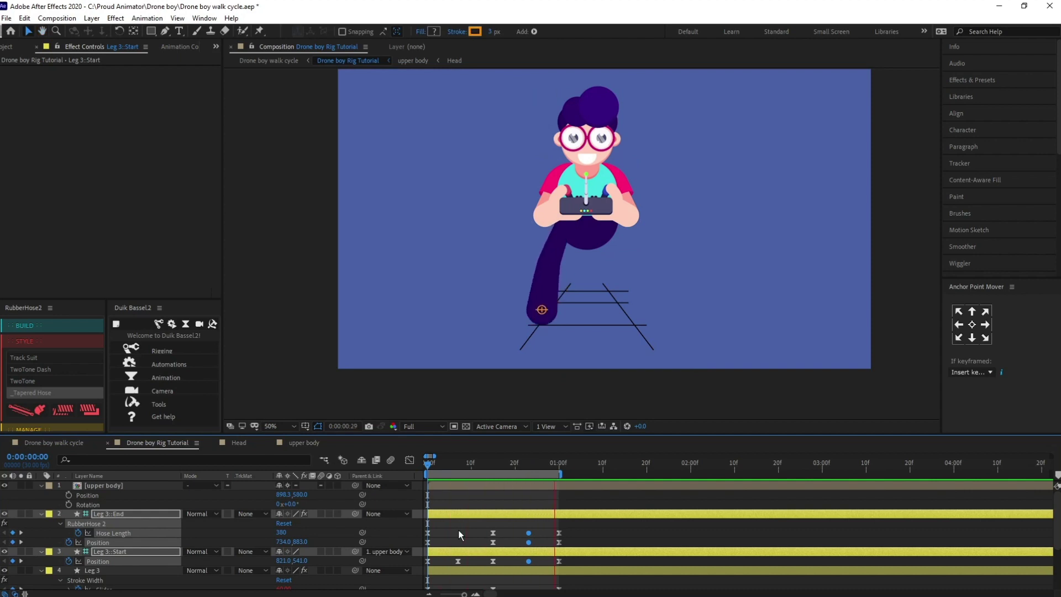
key(space)
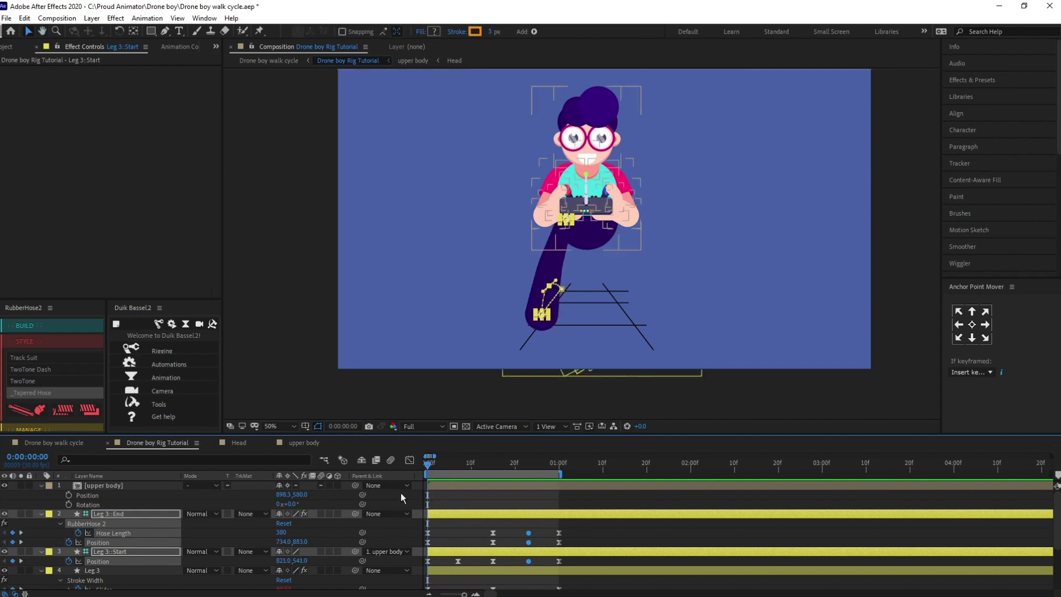
- Enable Position and Rotation keyframing on the upper body layer at frame 0 and add a keyframe for both at frame 7
click(127, 484)
click(68, 495)
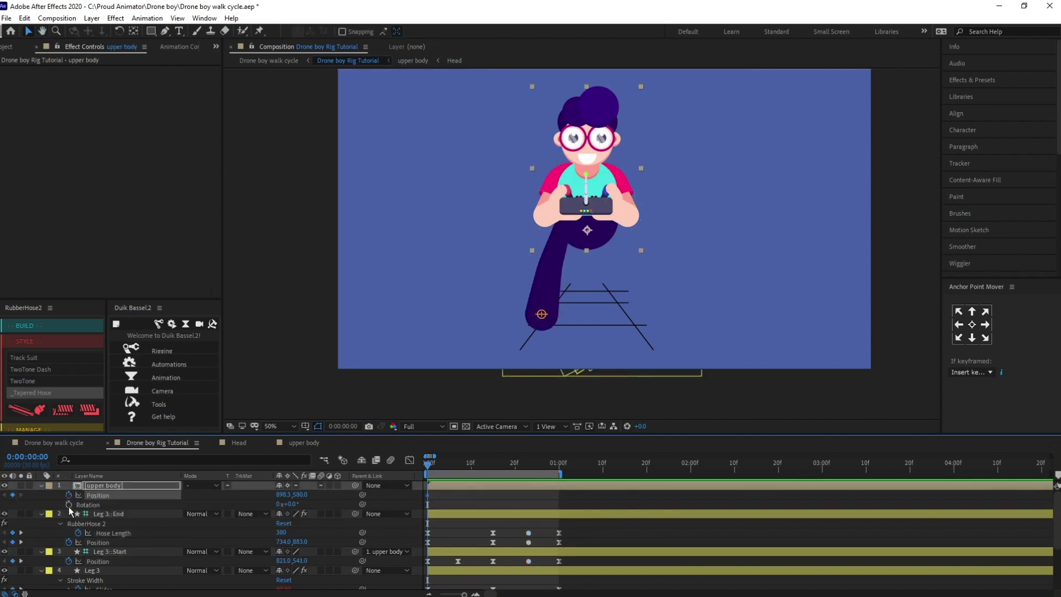
click(69, 504)
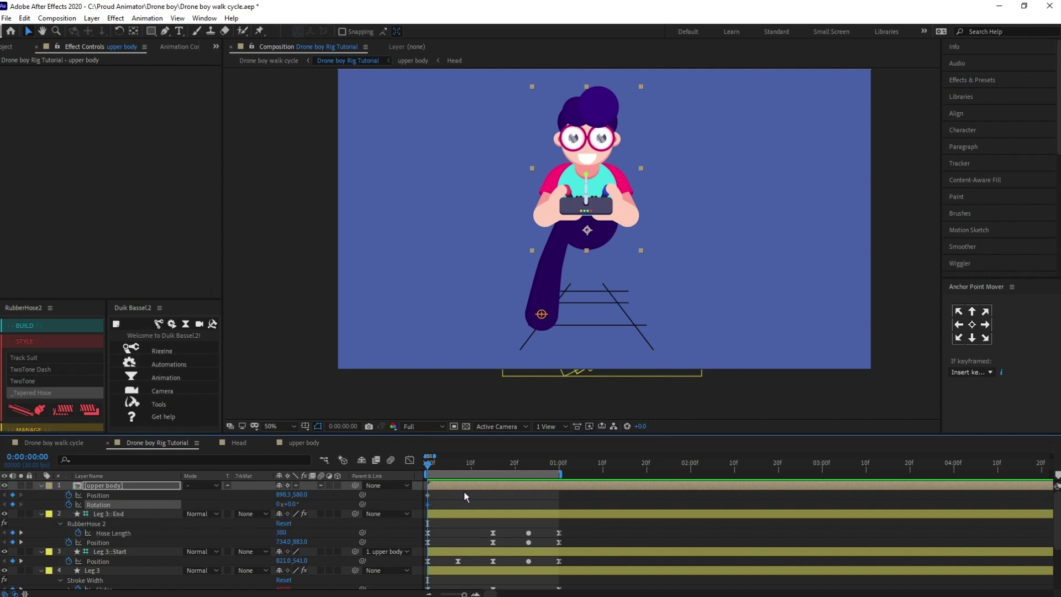
key(k)
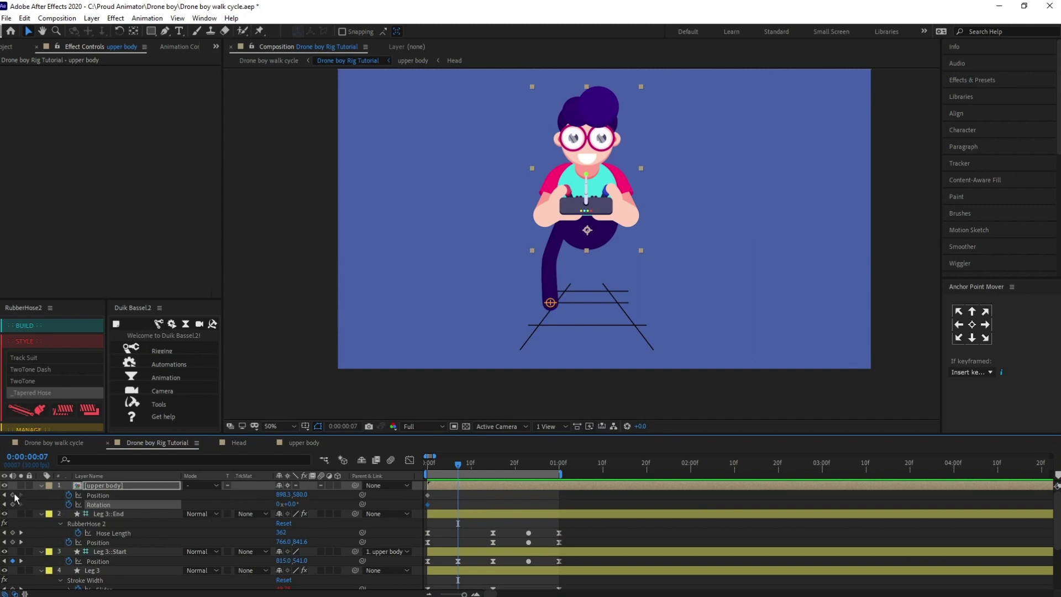
click(13, 495)
click(13, 504)
click(489, 499)
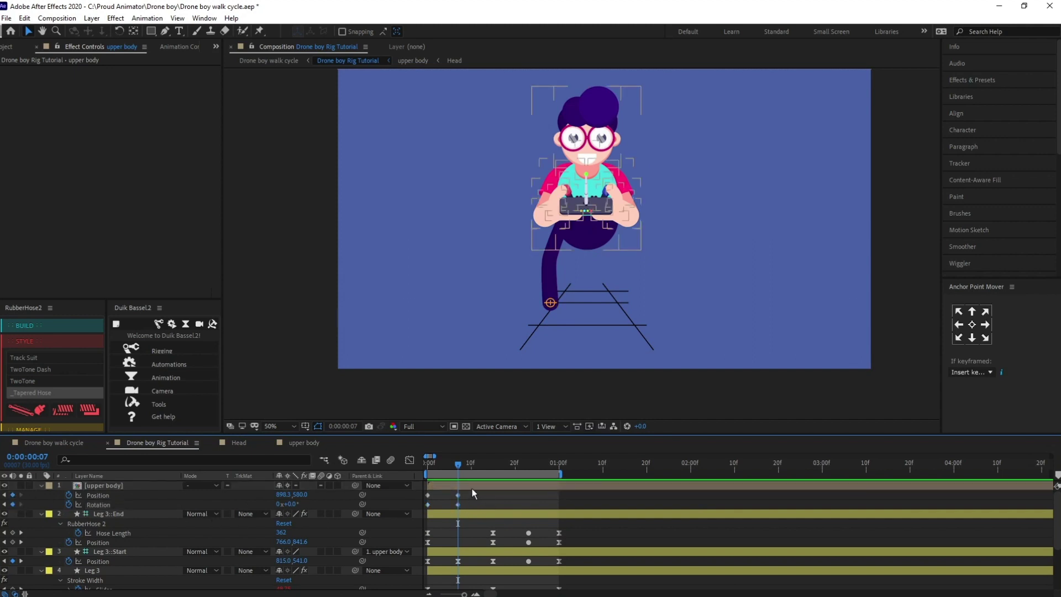
- Raise the upper body layer about 40 px vertically at frame 7
click(472, 487)
key(Up)
key(Up)
key(Up)
key(Up)
key(Up)
key(Up)
key(Up)
key(Up)
key(Up)
key(Up)
key(Up)
key(Up)
key(Up)
key(Up)
key(Up)
key(Up)
key(Up)
key(Up)
key(Up)
key(Up)
key(Up)
key(Up)
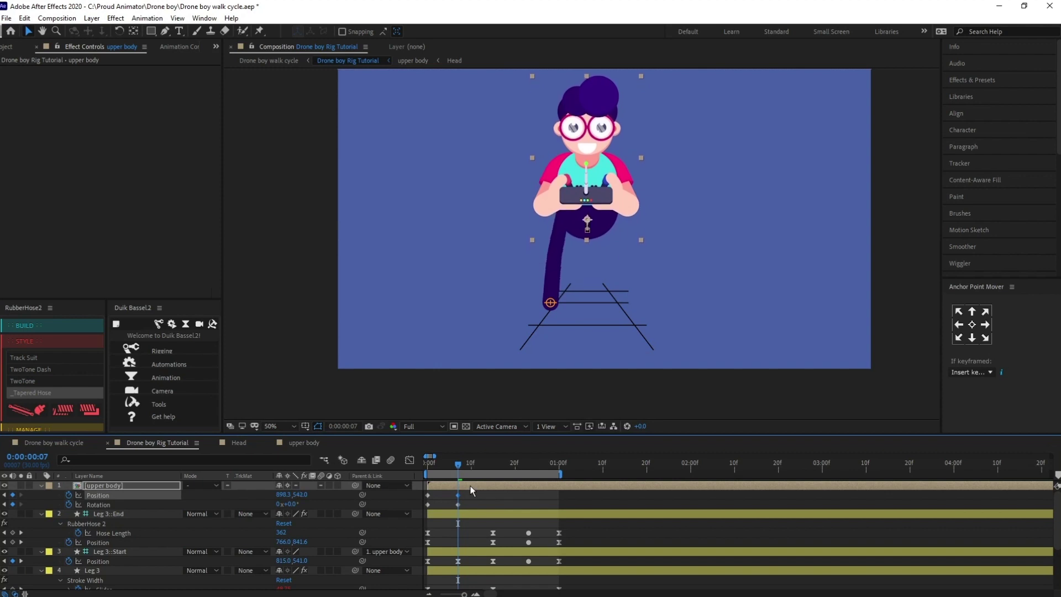
key(Up)
key(Up)
- Set the upper body's Rotation to 4° at frame 0 and delete its Rotation keyframe at frame 7
drag(458, 465, 427, 465)
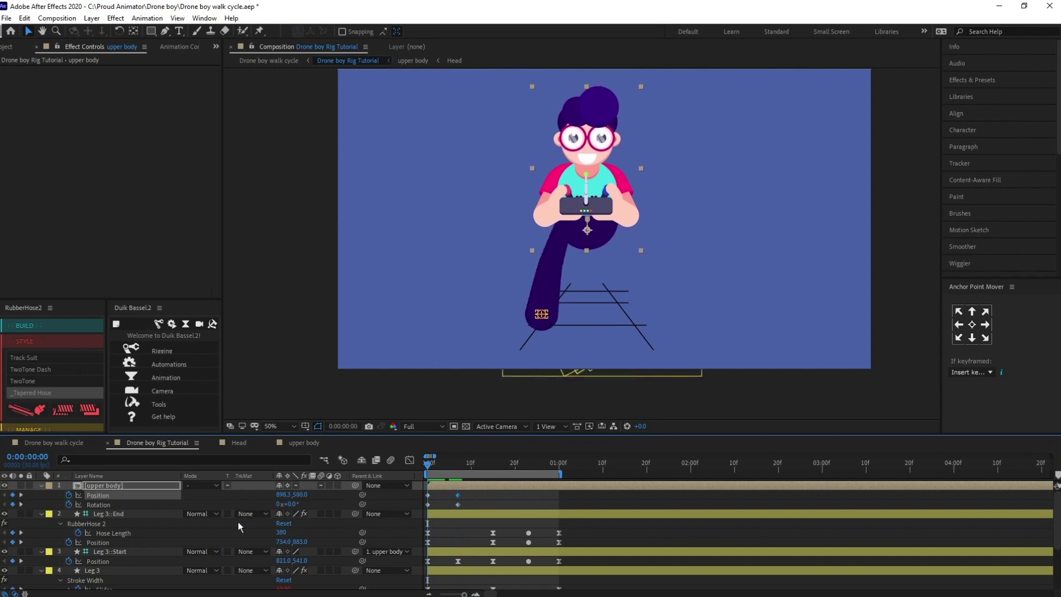
click(294, 505)
click(330, 508)
drag(290, 506, 293, 505)
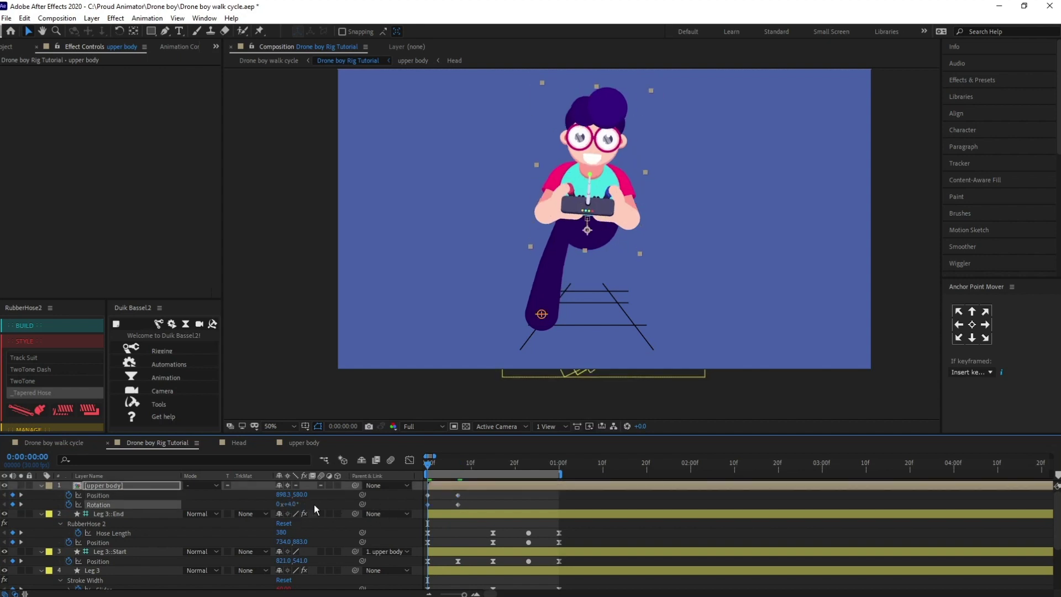
key(k)
key(k)
drag(449, 500, 409, 509)
key(Delete)
- Copy the upper body's starting Position keyframe to frame 15, set Rotation there to -4°, and paste the keyframe set across the cycle's second half
click(428, 495)
key(ctrl+v)
click(292, 504)
text(-4)
key(Return)
key(ctrl+c)
key(ctrl+v)
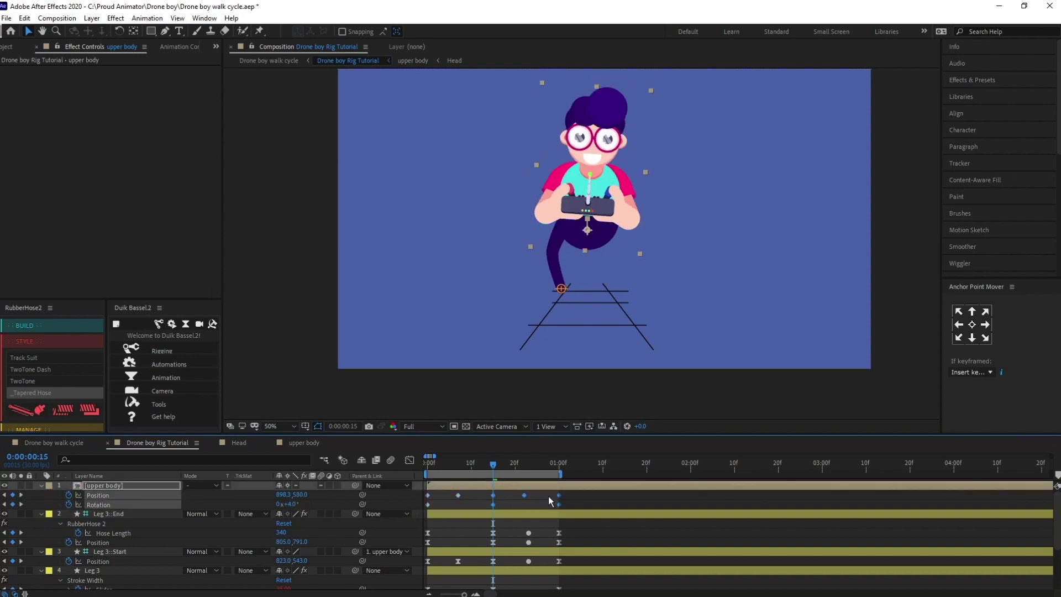
- Apply Easy Ease to all the upper body's Position and Rotation keyframes and preview the motion
key(Home)
drag(568, 492, 399, 508)
key(F9)
click(447, 495)
key(space)
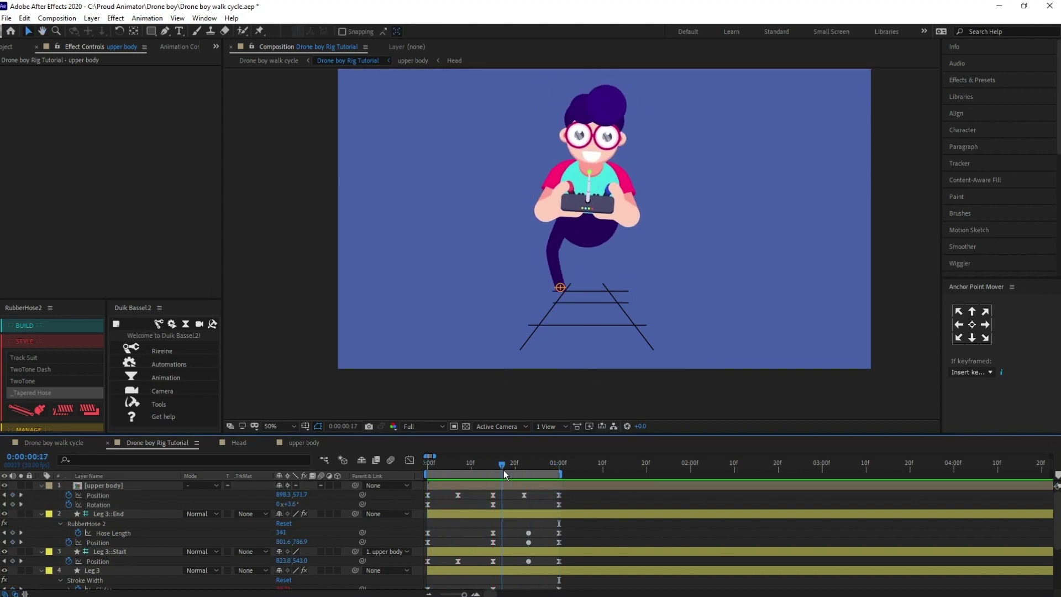
- Time-reverse the upper body's Position and Rotation keyframes from frame 15 to 0:00:01:00
drag(578, 491, 487, 502)
right_click(495, 505)
mouse_move(581, 561)
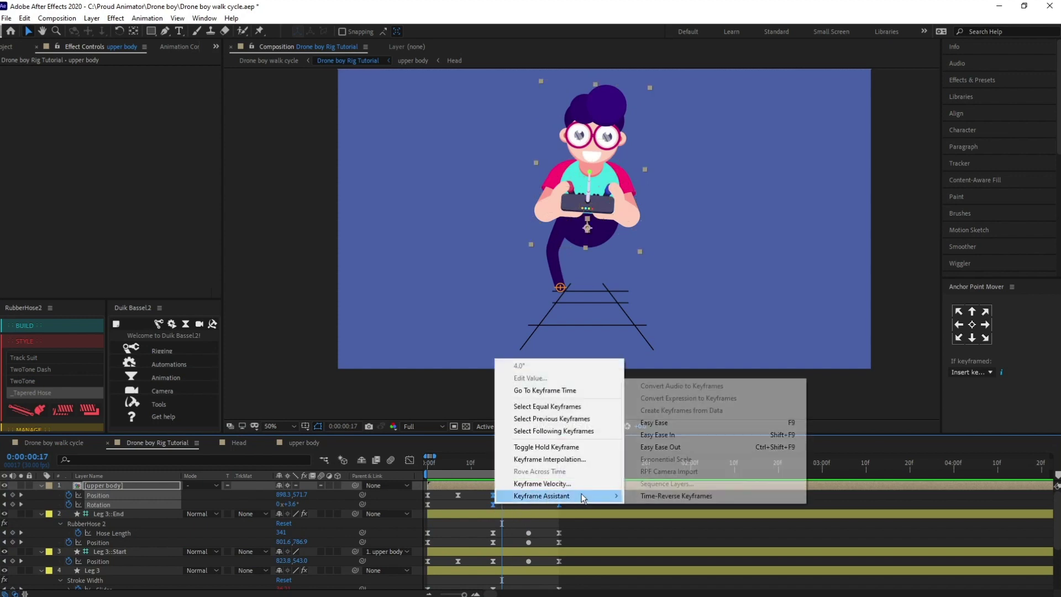
click(655, 497)
drag(496, 463, 394, 466)
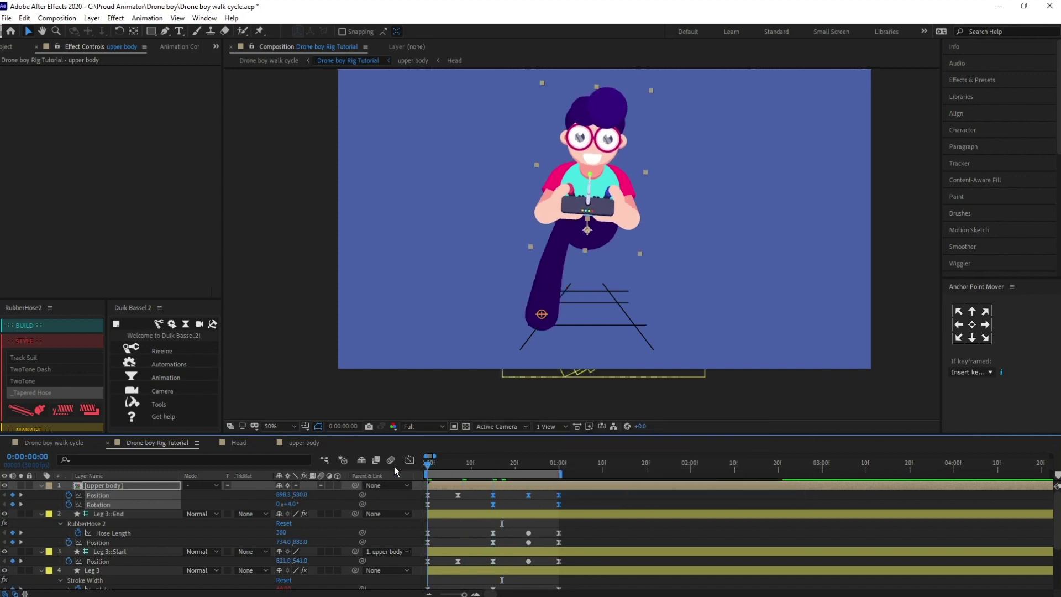
right_click(492, 496)
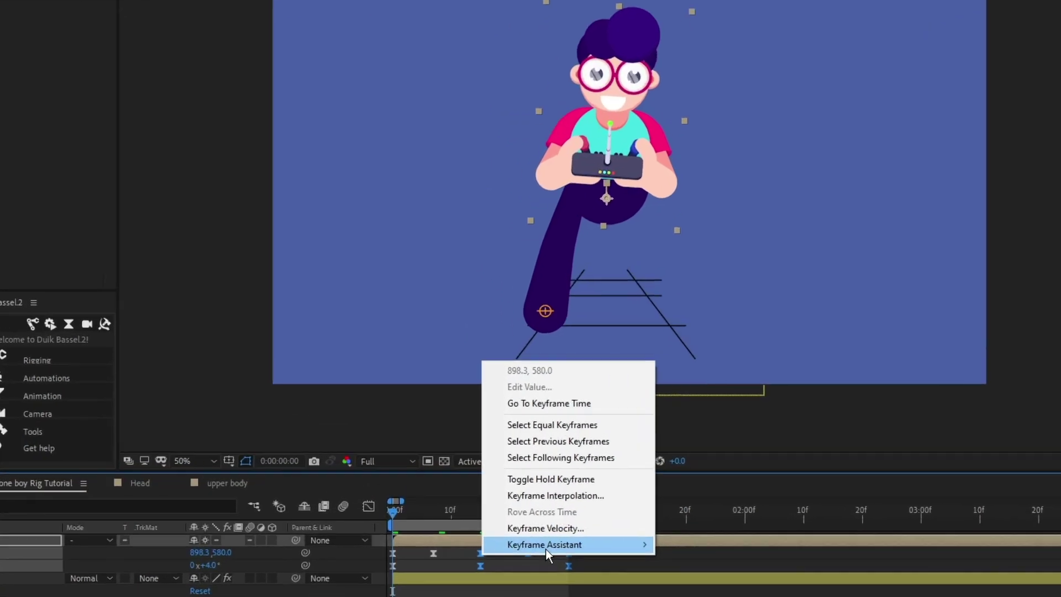
mouse_move(544, 489)
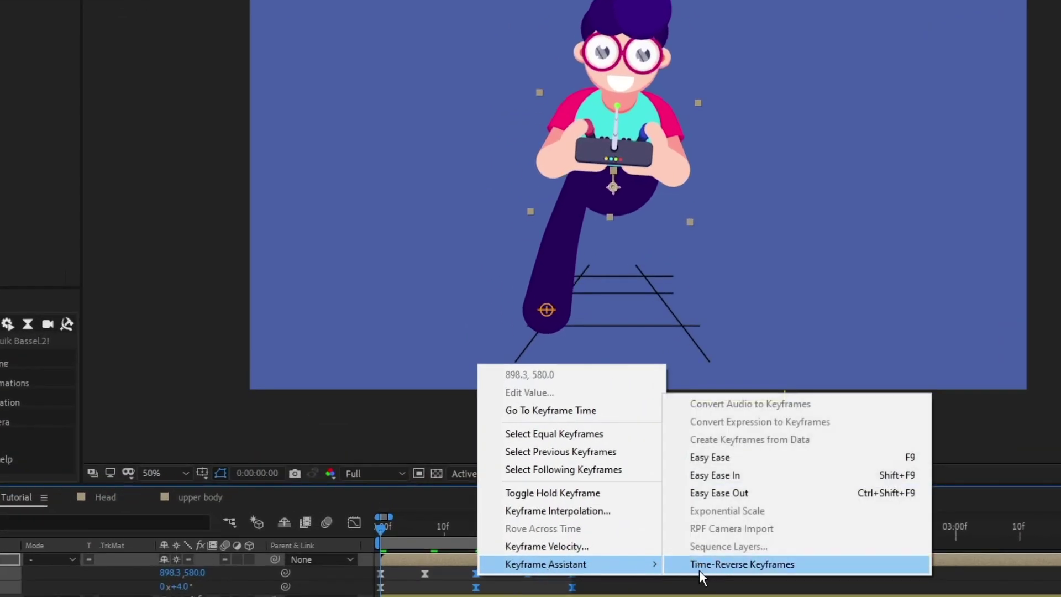
click(699, 566)
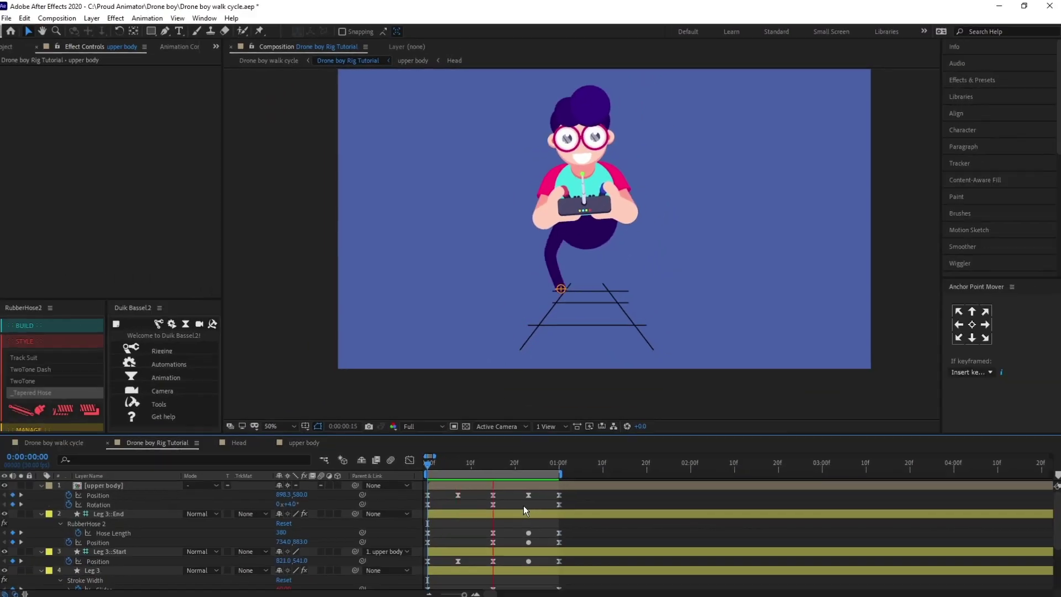
- Scrub through and preview the walk cycle, checking the Leg 3 controllers at frame 23 against the upper body's motion
click(495, 464)
drag(495, 464, 523, 470)
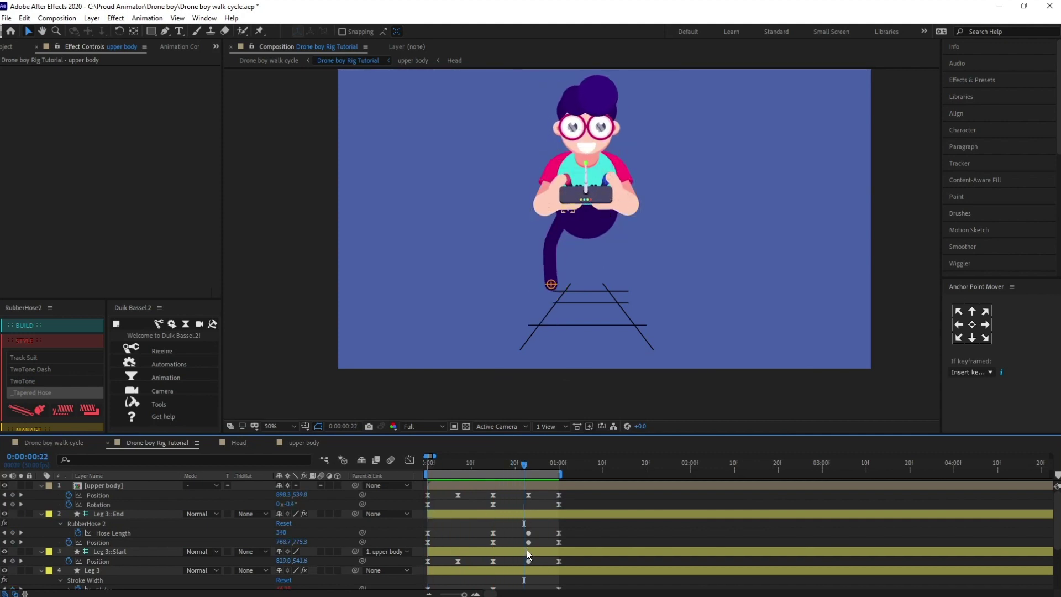
key(Page_Down)
click(550, 286)
scroll(530, 522, down, 1)
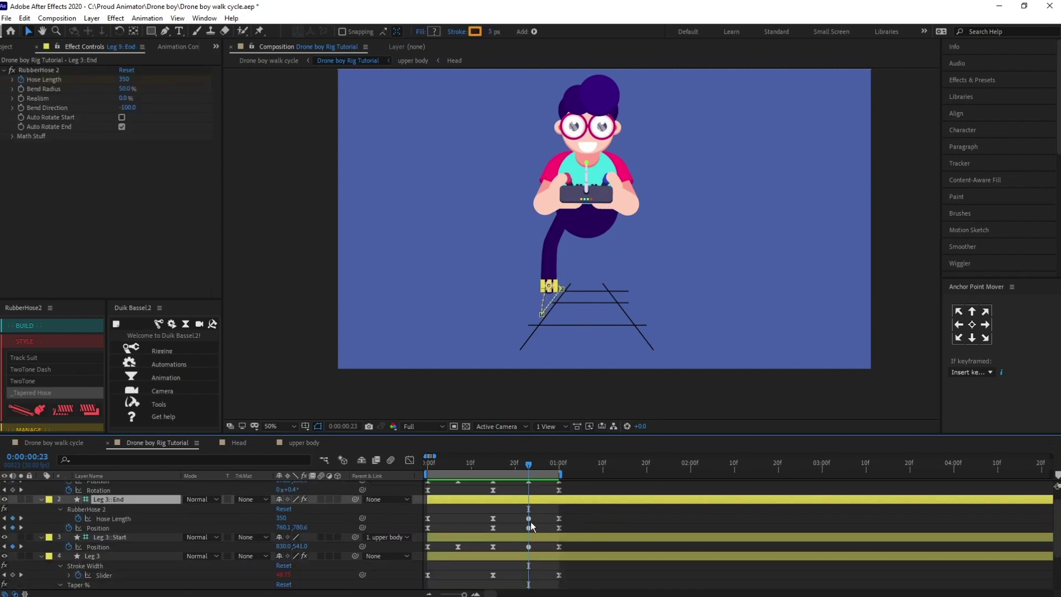
click(532, 537)
scroll(561, 215, up, 1)
drag(561, 215, 573, 320)
drag(570, 282, 563, 279)
scroll(563, 279, down, 1)
click(545, 512)
key(space)
click(550, 465)
scroll(543, 512, up, 1)
drag(550, 466, 430, 466)
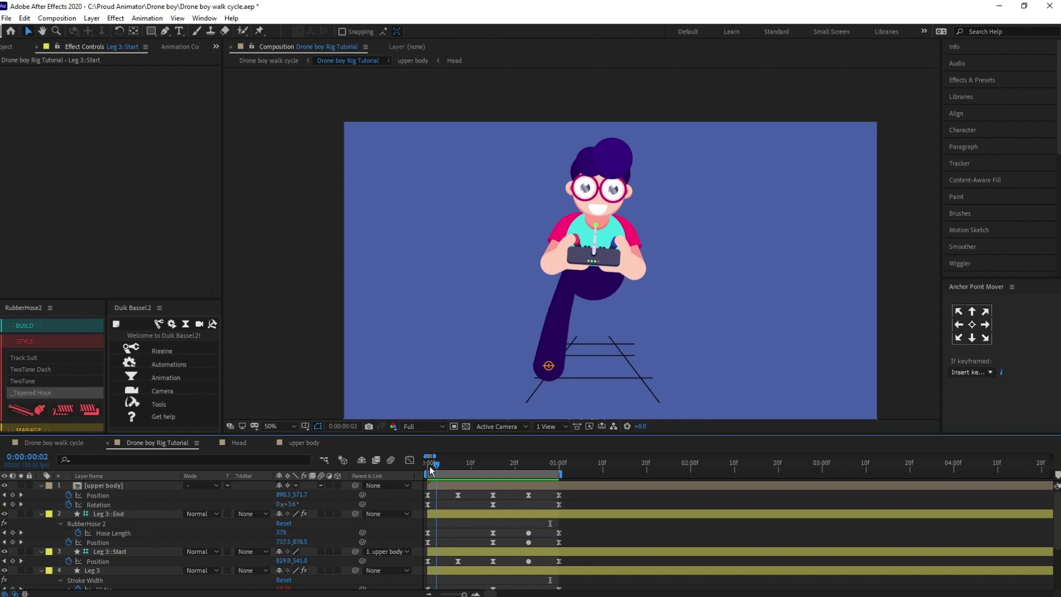
click(429, 466)
click(443, 496)
scroll(488, 525, down, 1)
scroll(489, 526, up, 1)
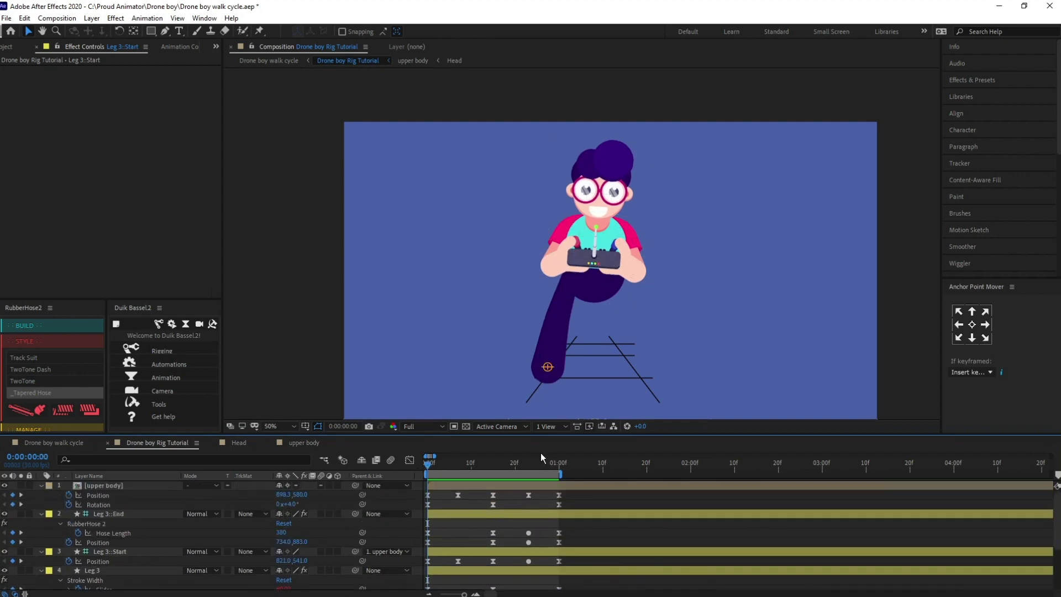
- Duplicate the Leg 3::End, Leg 3::Start and Leg 3 layers with RubberHose and group the copies directly above the originals
click(476, 515)
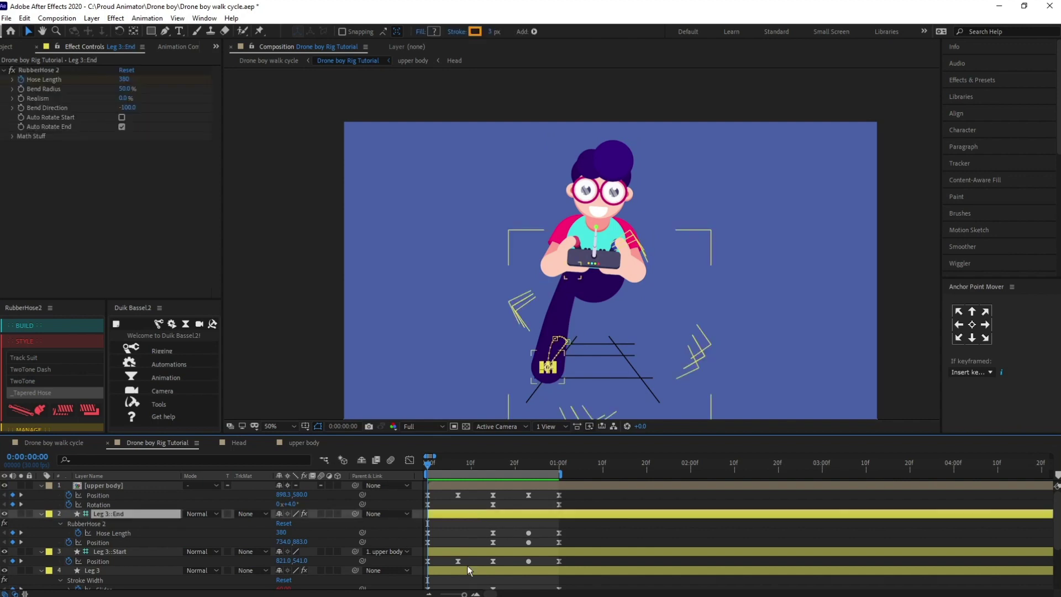
scroll(476, 548, down, 2)
scroll(476, 547, up, 2)
shift+click(469, 569)
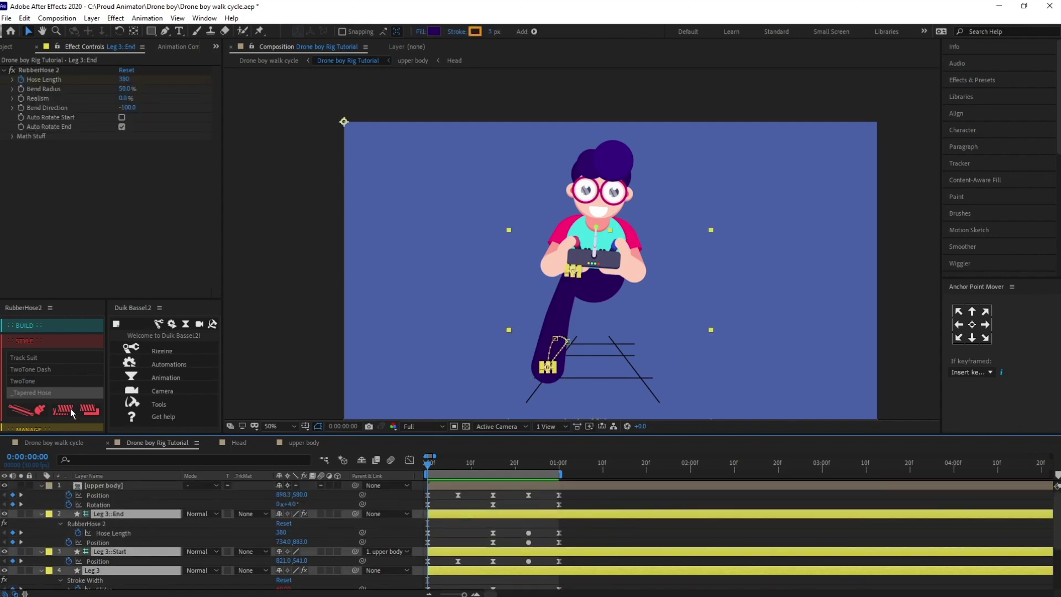
scroll(12, 392, up, 3)
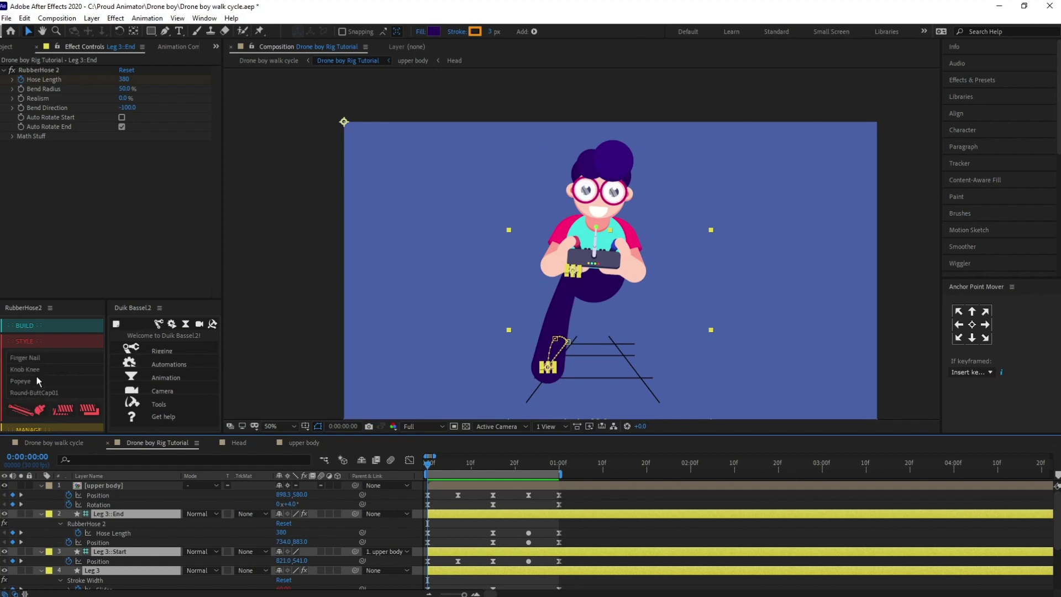
click(41, 430)
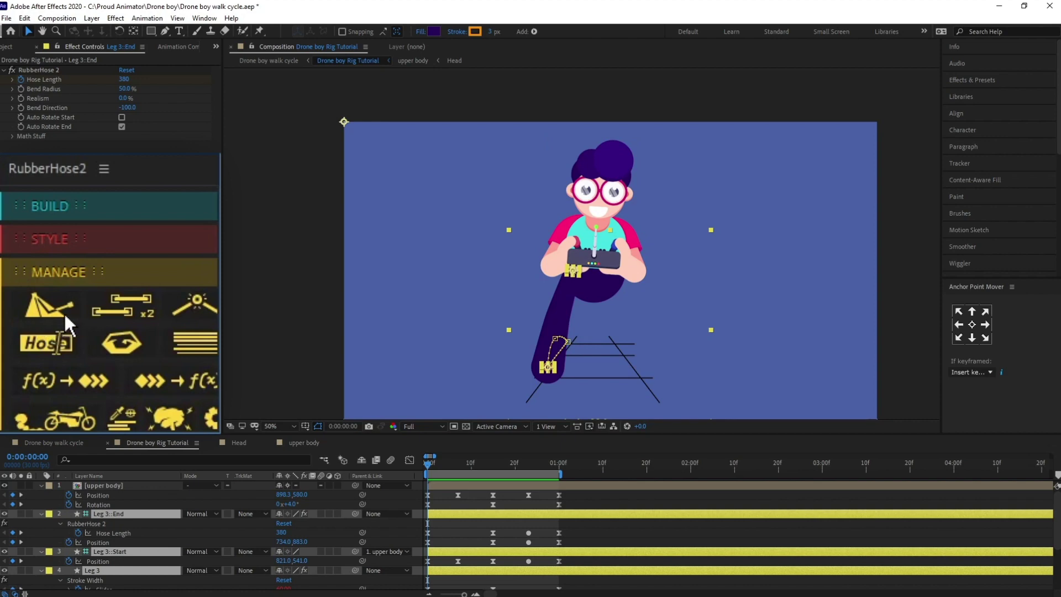
click(128, 301)
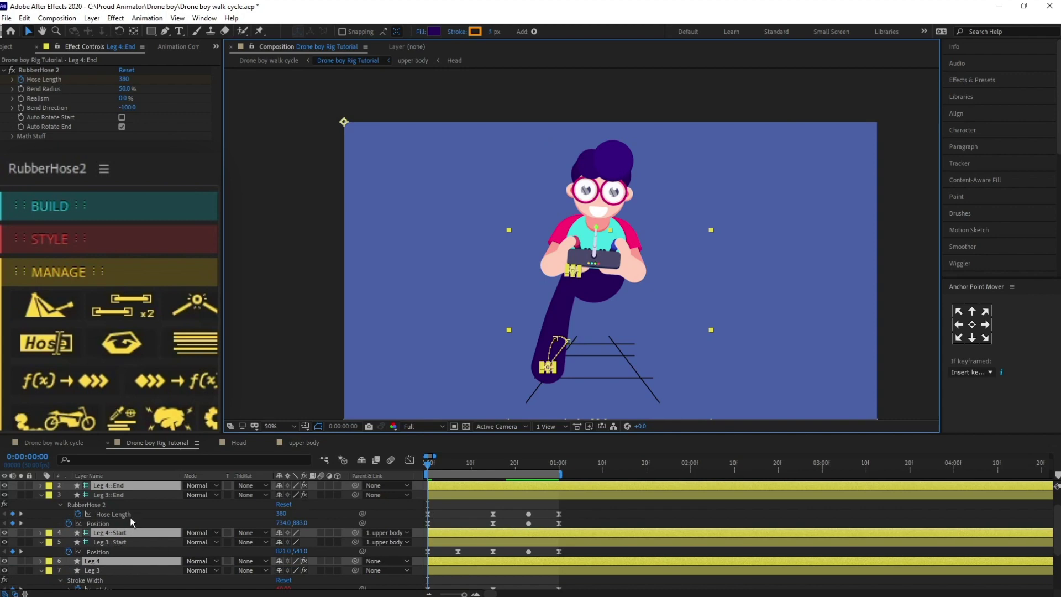
scroll(131, 519, up, 1)
drag(130, 515, 131, 511)
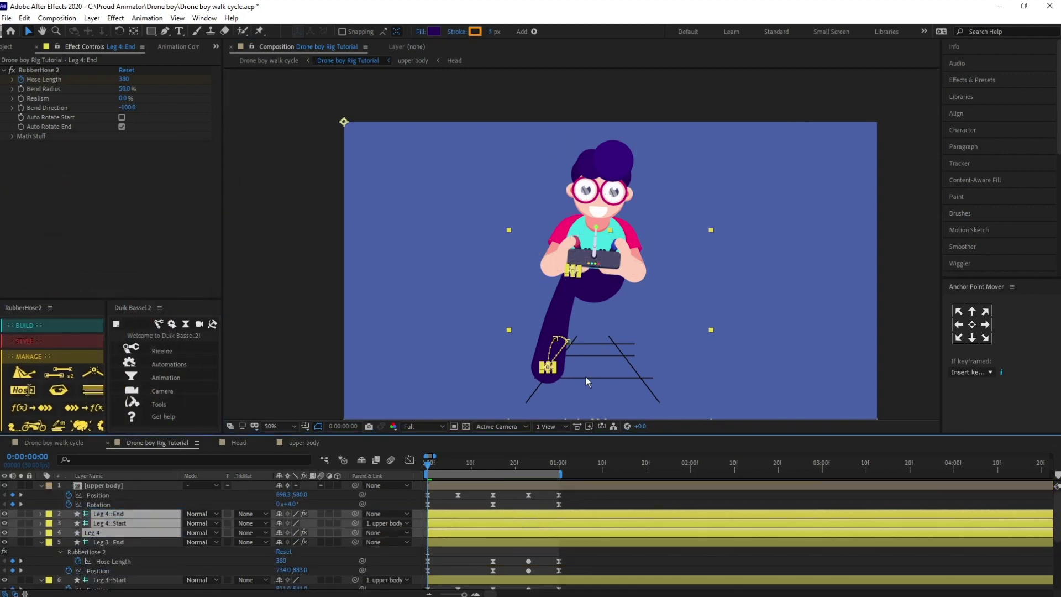
- Reveal the Leg 4 keyframes, select all Leg 4::End Position keyframes, and move the foot horizontally to 1062, 883 on the opposite track
key(u)
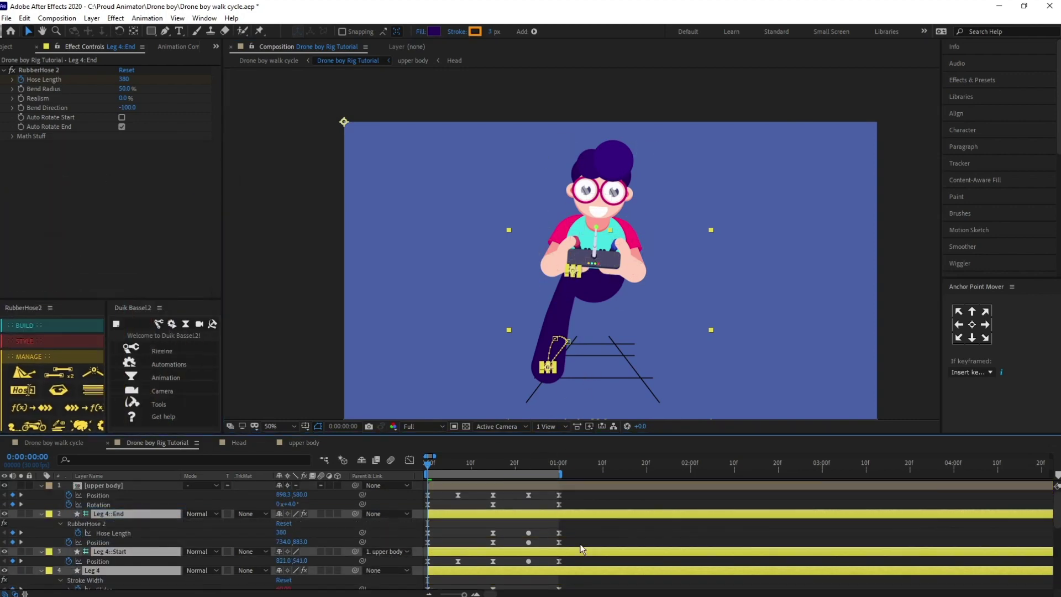
drag(573, 548, 425, 544)
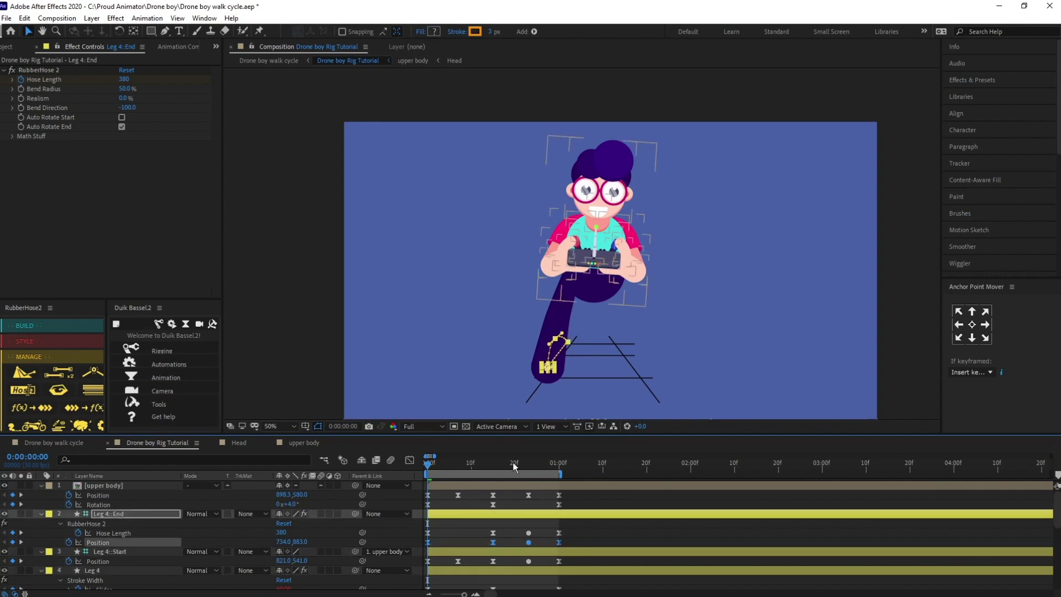
drag(549, 368, 659, 373)
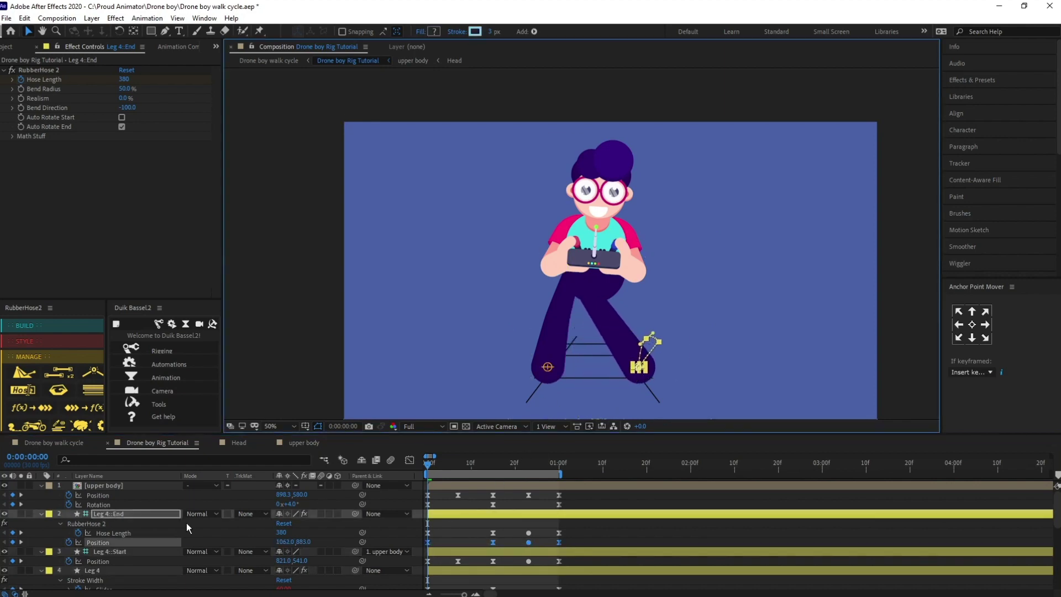
- Set the Leg 4::End controller's Bend Direction to 100 in the RubberHose 2 effect
click(155, 516)
click(129, 107)
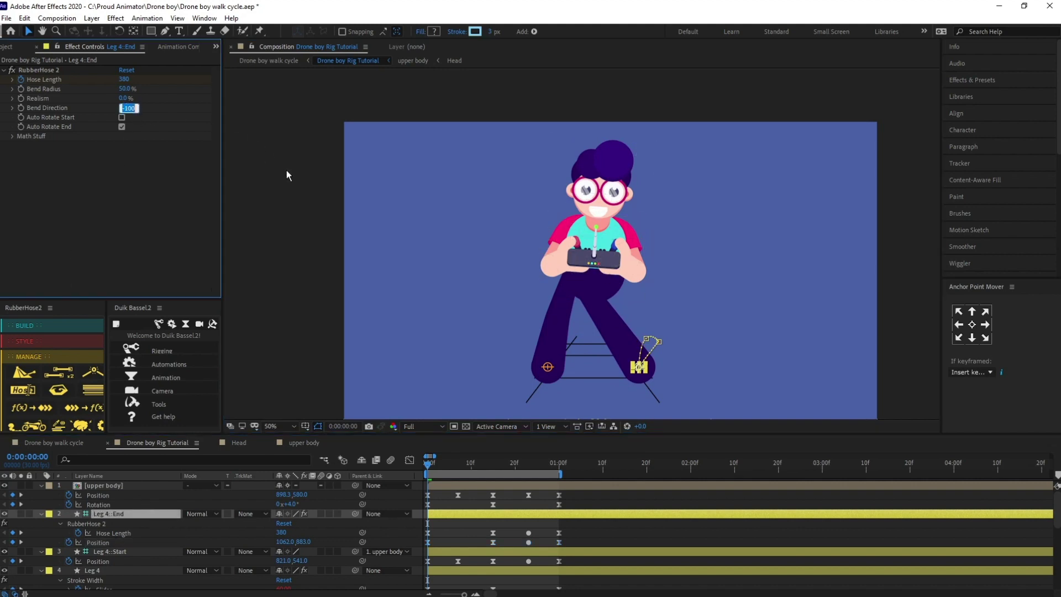
key(Left)
click(453, 531)
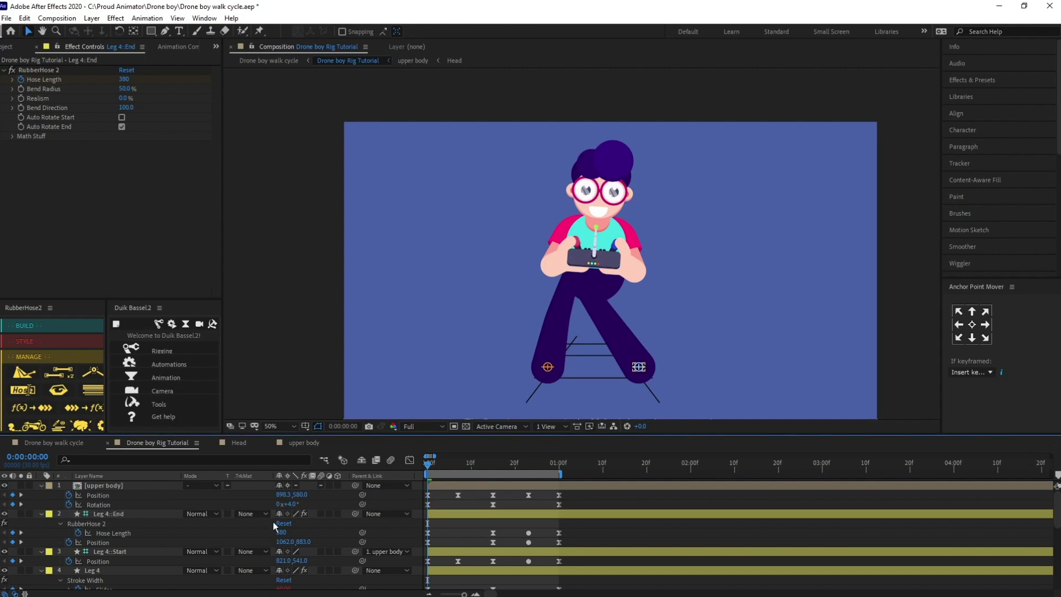
- Move all Leg 4::Start Position keyframes across to the opposite hip, at 961.7, 531.2 on the first frame
click(130, 555)
click(102, 561)
scroll(580, 283, up, 2)
drag(569, 327, 622, 247)
key(ctrl+z)
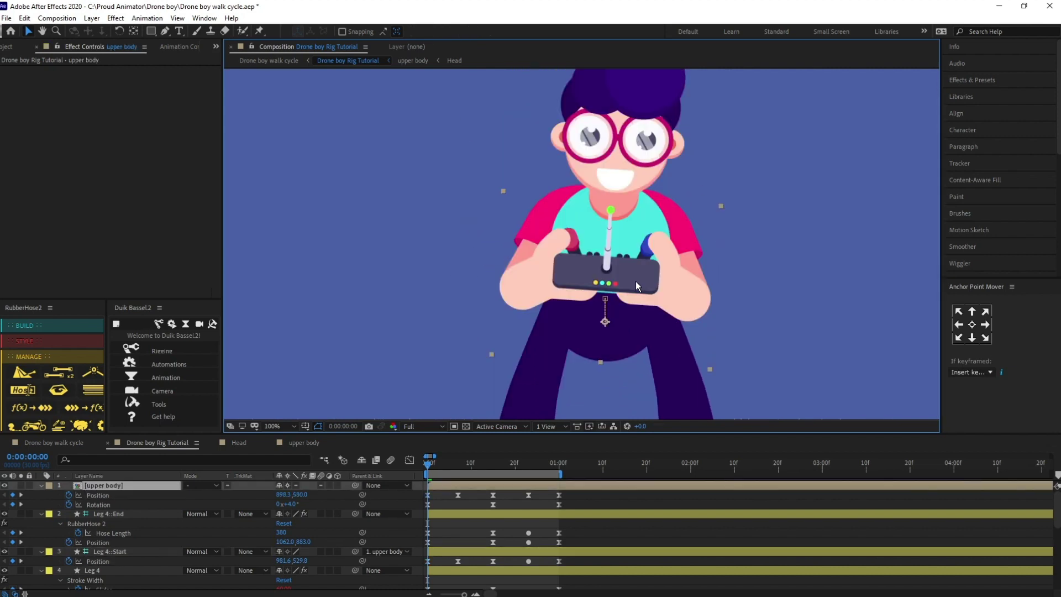
scroll(636, 281, down, 1)
drag(627, 335, 623, 325)
key(ctrl+z)
- Preview the walk cycle and check how the mirrored Leg 4 follows the hips around frame 7
key(space)
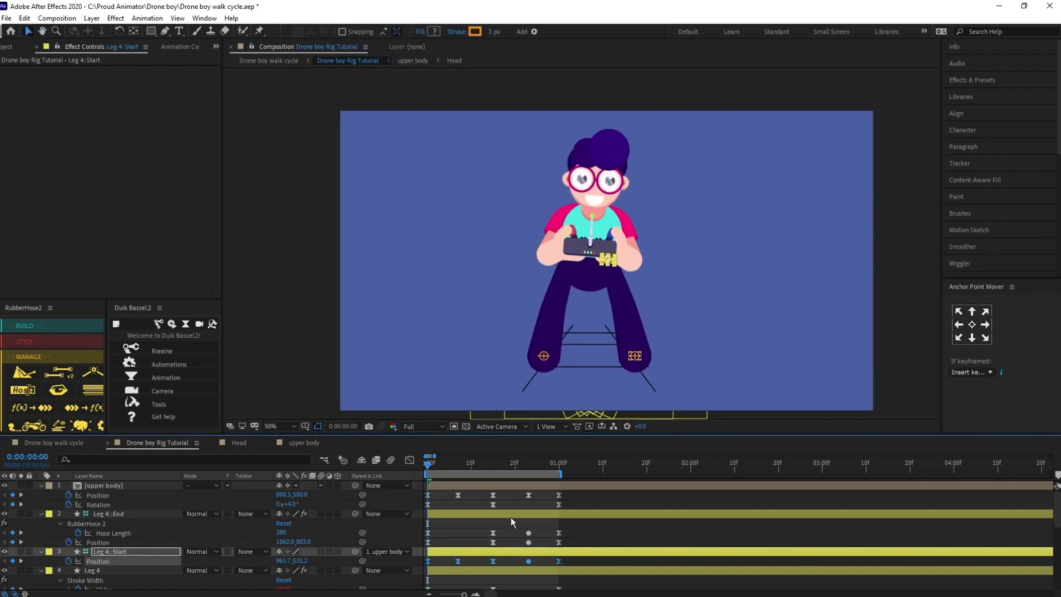
click(511, 524)
scroll(520, 515, down, 1)
click(457, 465)
click(466, 524)
click(474, 553)
scroll(471, 545, down, 1)
click(482, 496)
scroll(487, 501, up, 1)
- Move the Leg 4::End foot to 999, 791 on its own track at frame 15 and adjust its position at frame 23
click(644, 345)
click(493, 466)
scroll(619, 348, up, 1)
drag(644, 376, 570, 359)
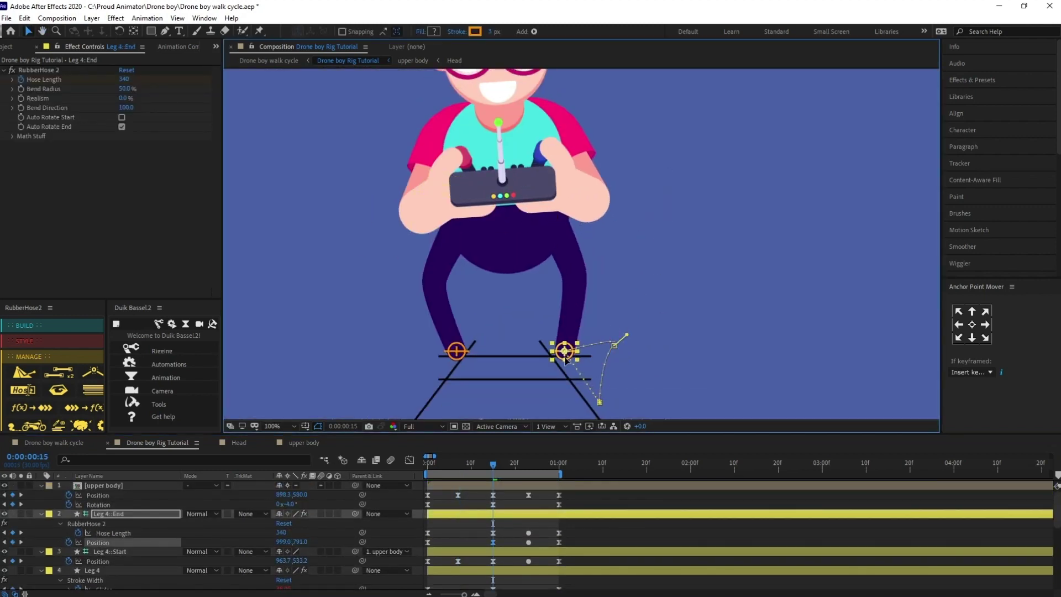
key(k)
drag(638, 356, 639, 348)
drag(618, 341, 580, 339)
click(547, 523)
- Play back the walk cycle to check both feet, stepping back through the keyframes to the first frame
key(space)
scroll(558, 327, down, 1)
key(j)
key(j)
key(j)
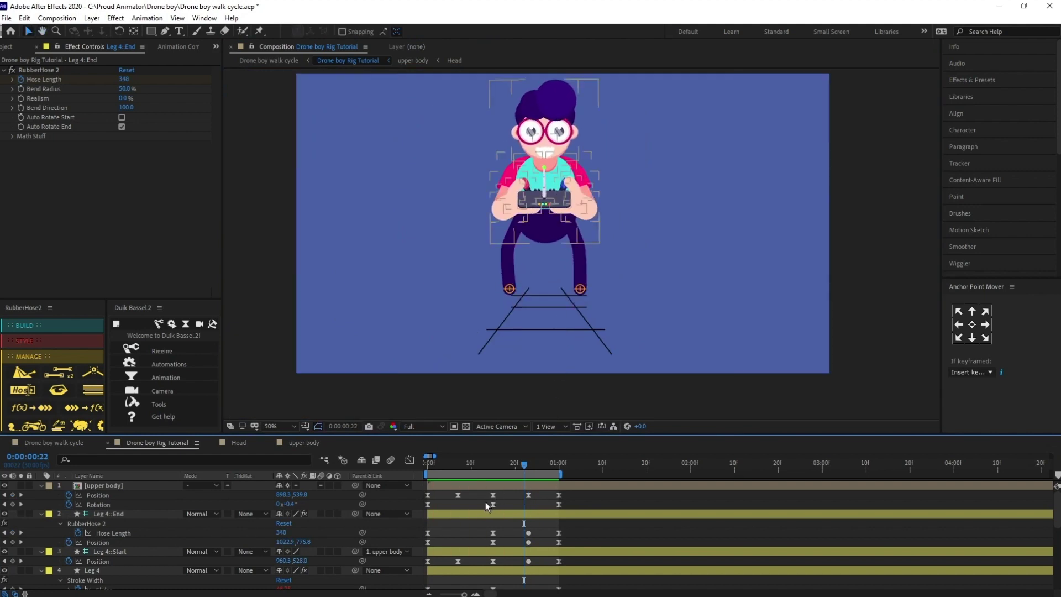
- Add the expression loopIn()+loopOut()-value; to the upper body layer's Rotation
click(57, 505)
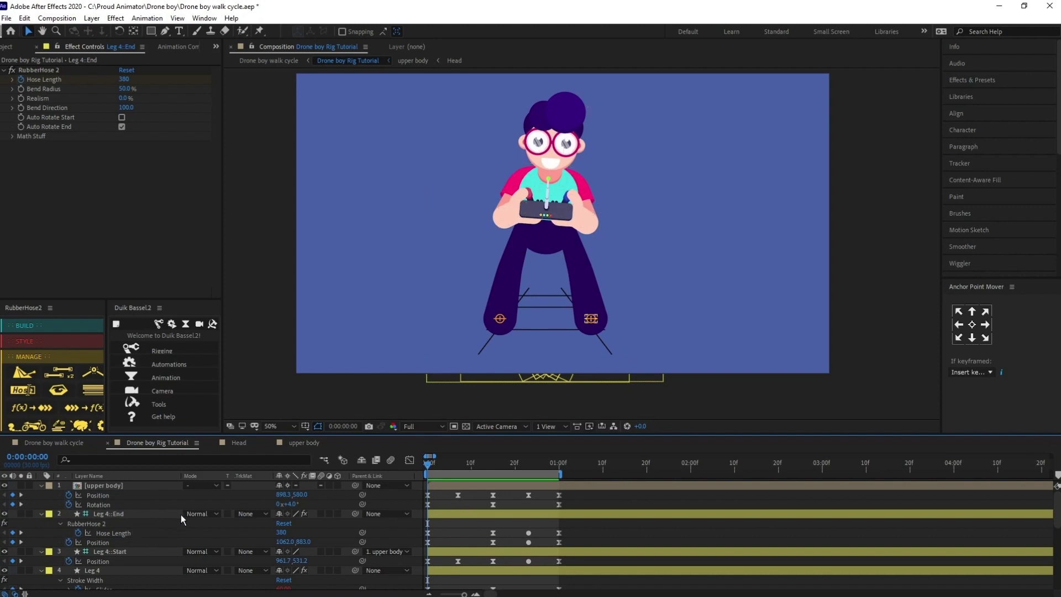
alt+click(68, 504)
text(loo)
key(Down)
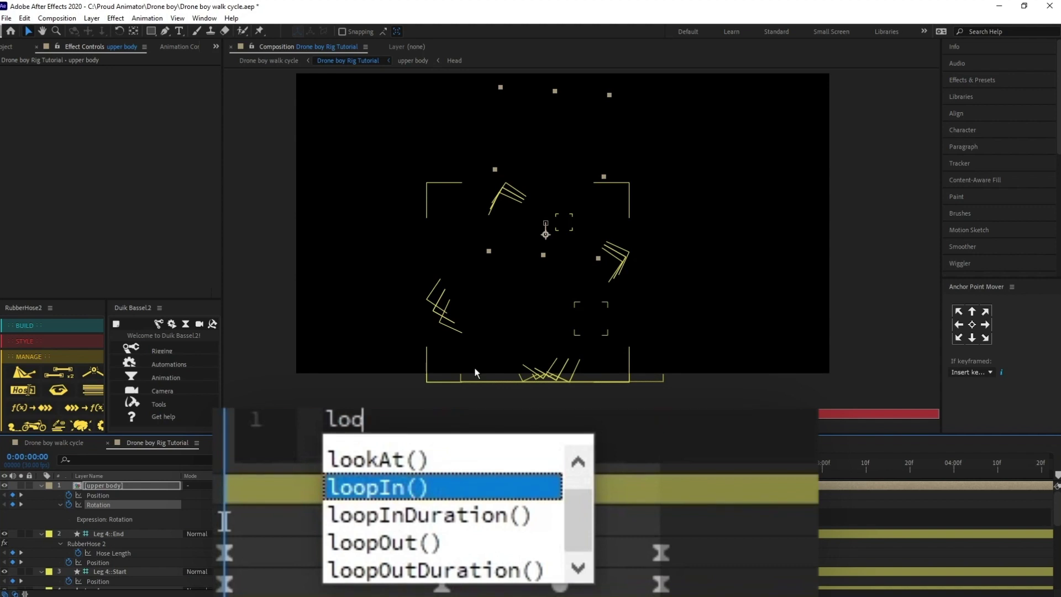
key(Return)
text(+loopOut())
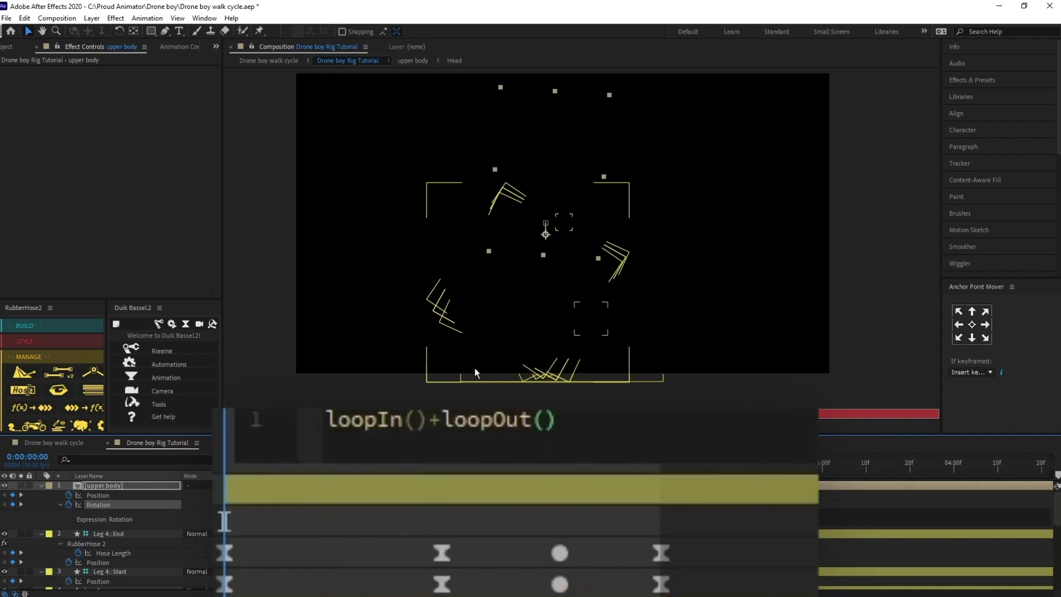
text(-value;)
key(Return)
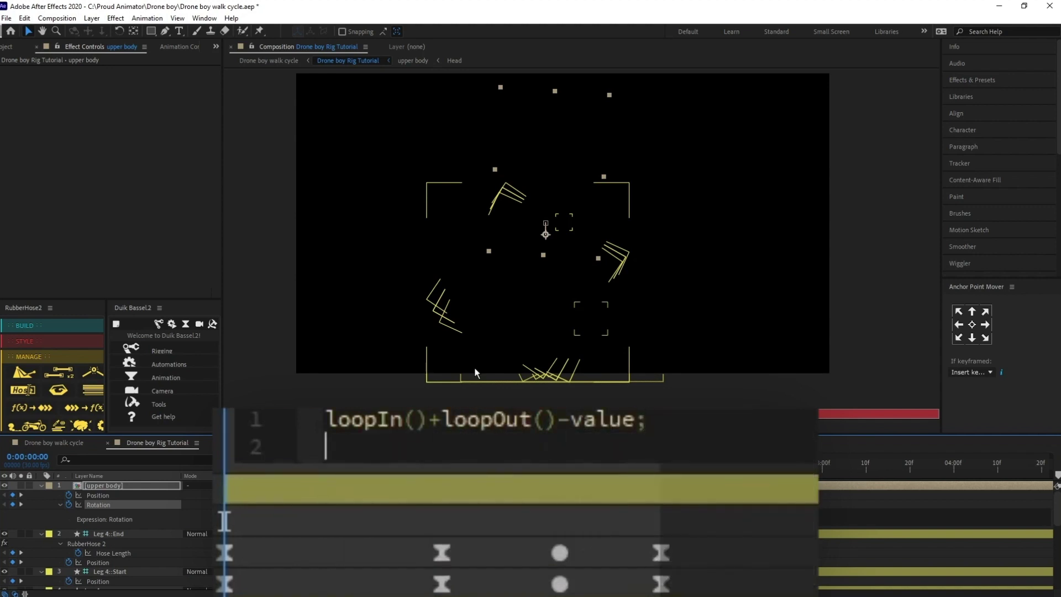
click(718, 468)
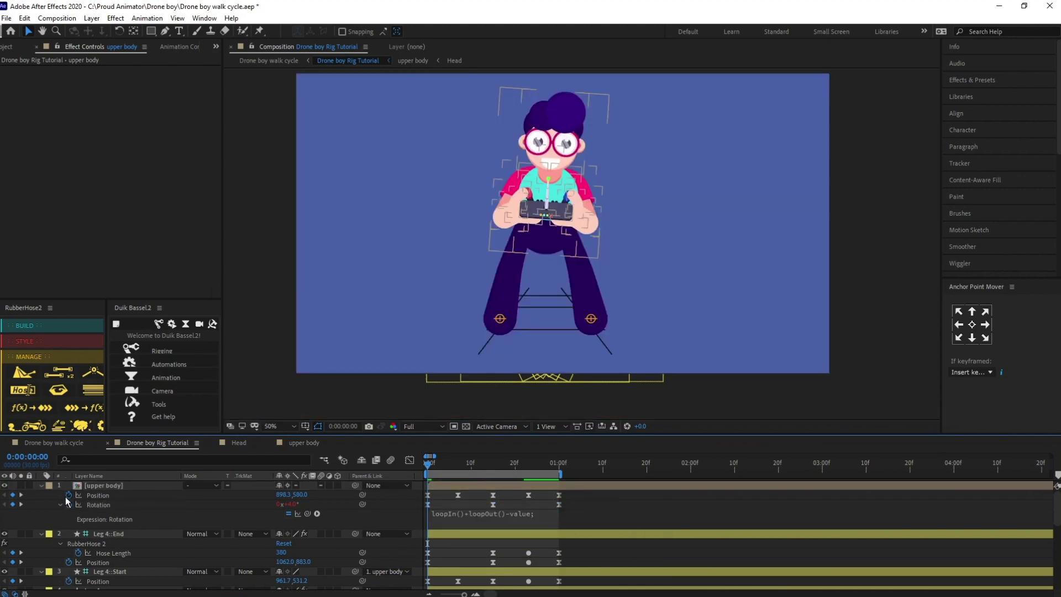
- Apply the loopIn()+loopOut()-value; expression to the upper body's Position and the keyframed properties of the Leg 4 layers
alt+click(68, 495)
key(ctrl+v)
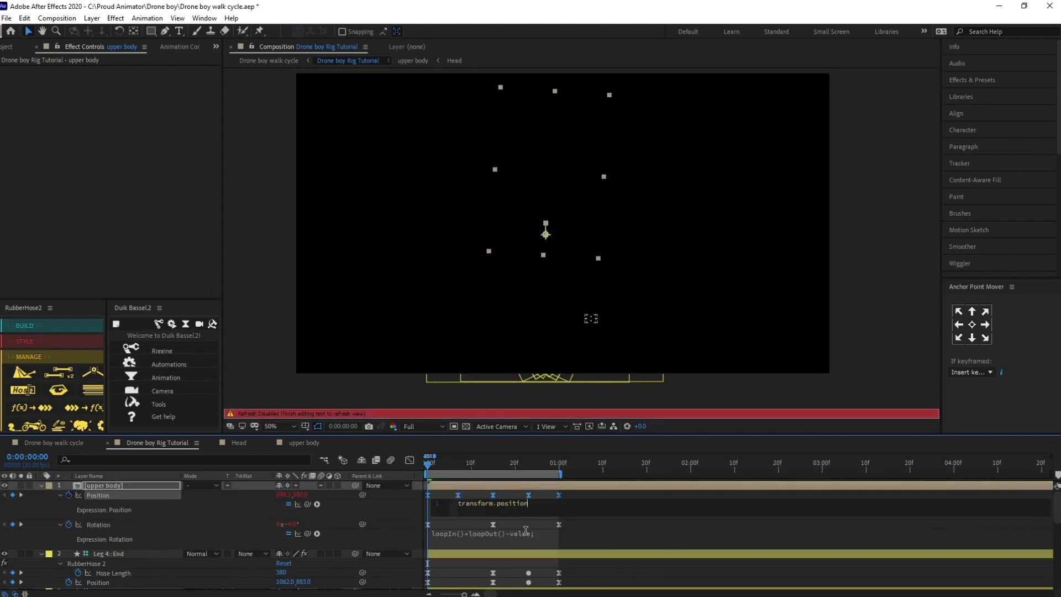
scroll(87, 496, down, 3)
alt+click(68, 537)
text(loopIn()+loopOut()-value;)
scroll(68, 540, down, 1)
alt+click(78, 557)
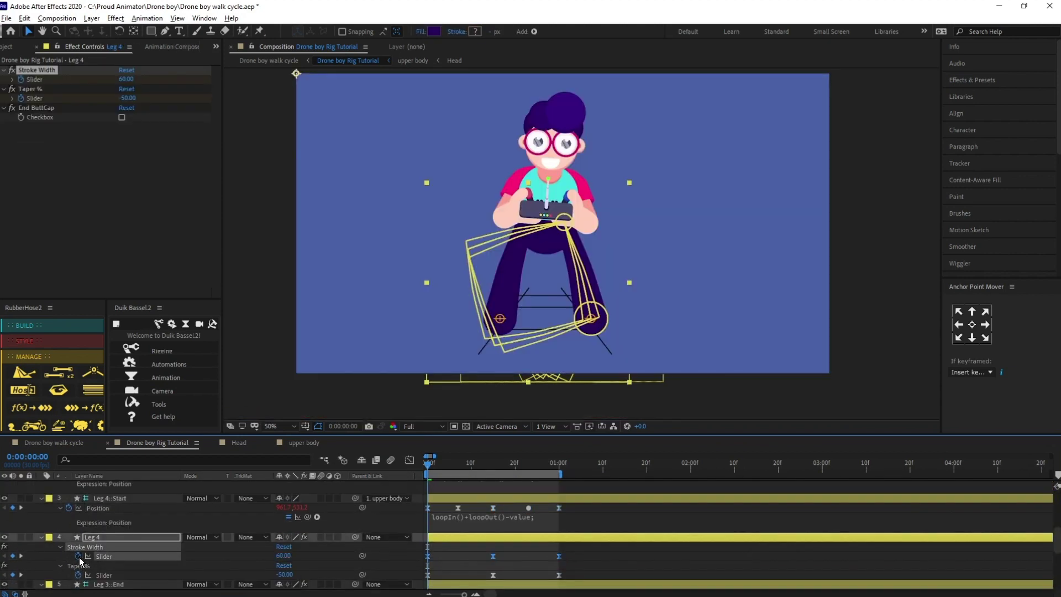
key(ctrl+v)
alt+click(78, 531)
key(ctrl+v)
- Apply the loopIn()+loopOut()-value; expression to the keyframed properties of the Leg 3 layers
alt+click(69, 543)
text(loopIn()+loopOut()-value;)
alt+click(78, 561)
text(loopIn()+loopOut()-value;)
alt+click(78, 545)
text(loopIn()+loopOut()-value;)
- Collapse the expression fields on all animated layers, leaving only their keyframed properties revealed
scroll(507, 520, up, 15)
click(497, 486)
shift+click(457, 517)
key(u)
key(u)
click(578, 505)
scroll(576, 539, down, 5)
scroll(575, 539, up, 5)
click(579, 498)
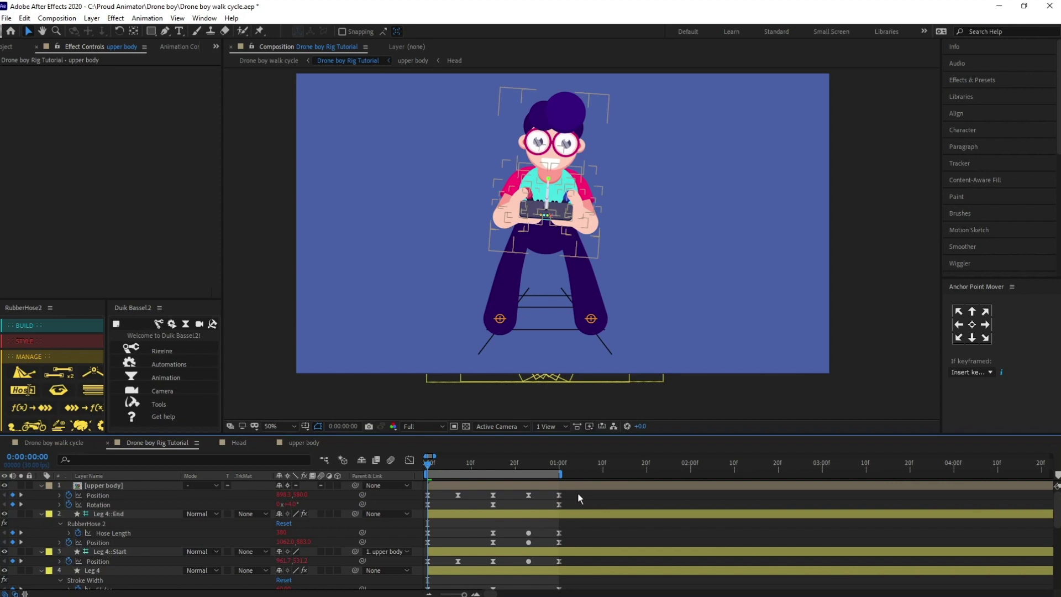
- Shift all keyframes of Leg 4::End, Leg 4::Start and Leg 4 so they begin at frame 15
click(120, 514)
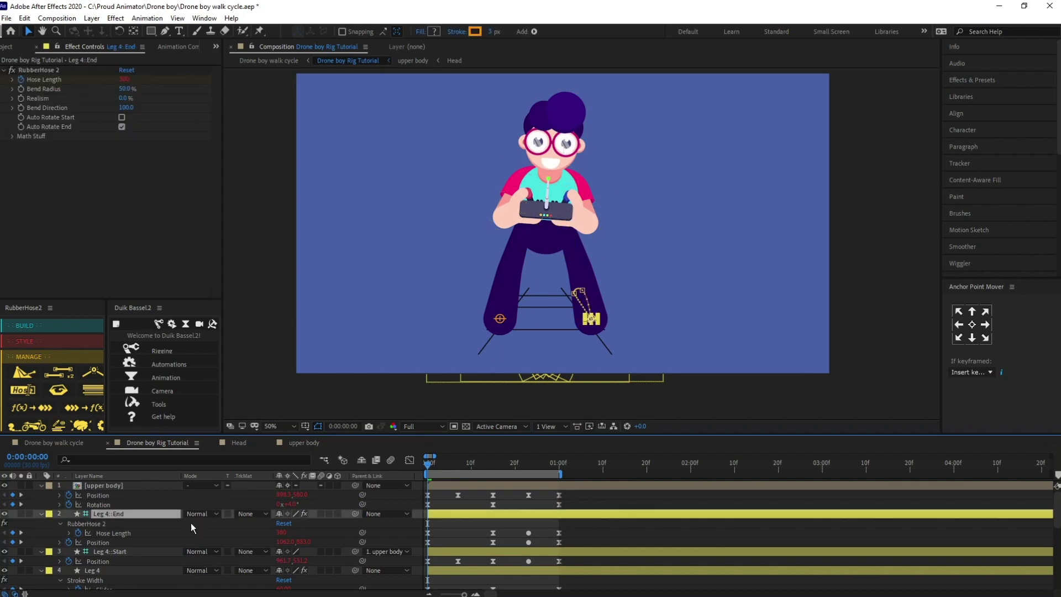
drag(576, 524, 416, 564)
scroll(510, 552, down, 1)
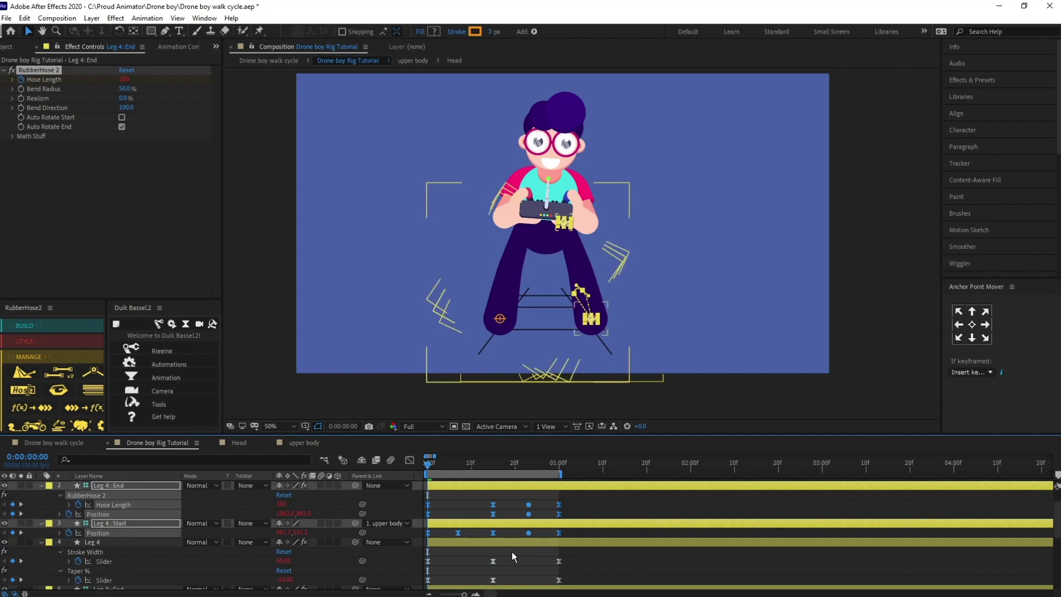
click(137, 544)
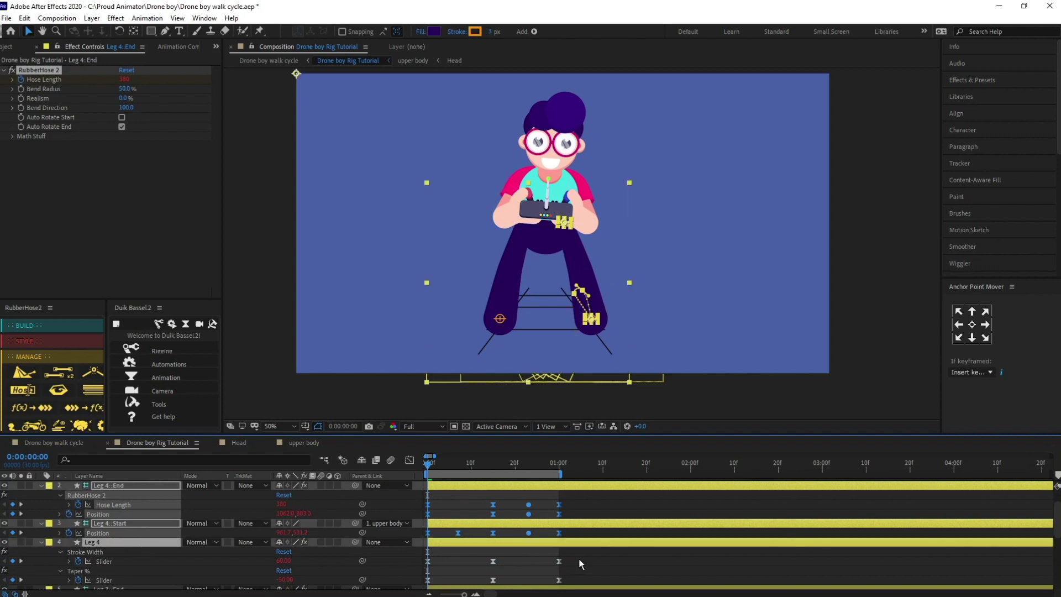
scroll(580, 560, down, 1)
mouse_move(583, 524)
mouse_down()
mouse_move(379, 554)
mouse_move(493, 553)
mouse_up()
key(k)
key(k)
- Play back the looping walk cycle to check the alternating timing of the two legs
key(space)
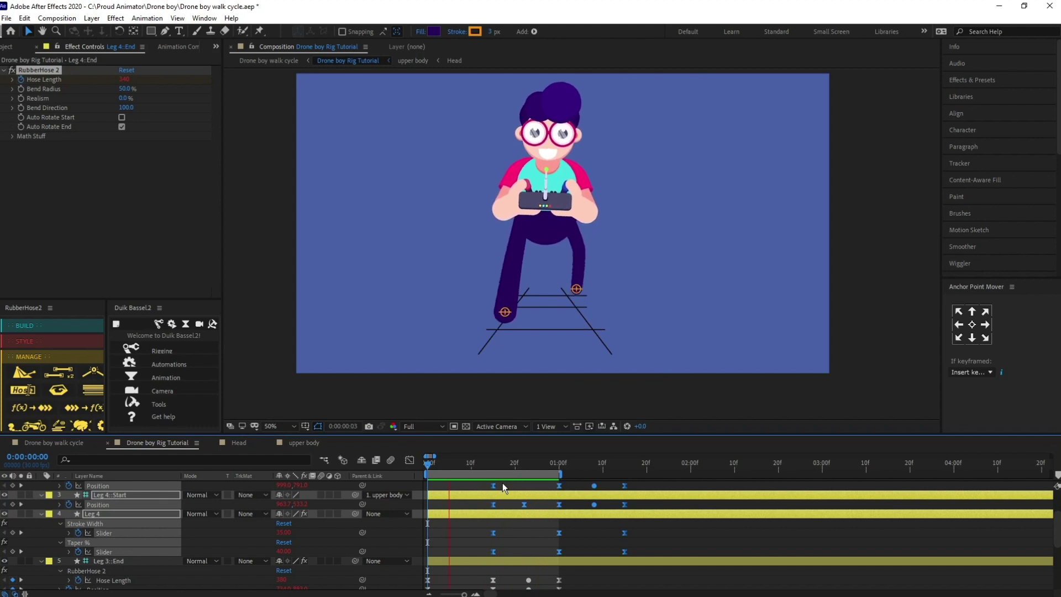
key(space)
key(space)
scroll(454, 508, up, 3)
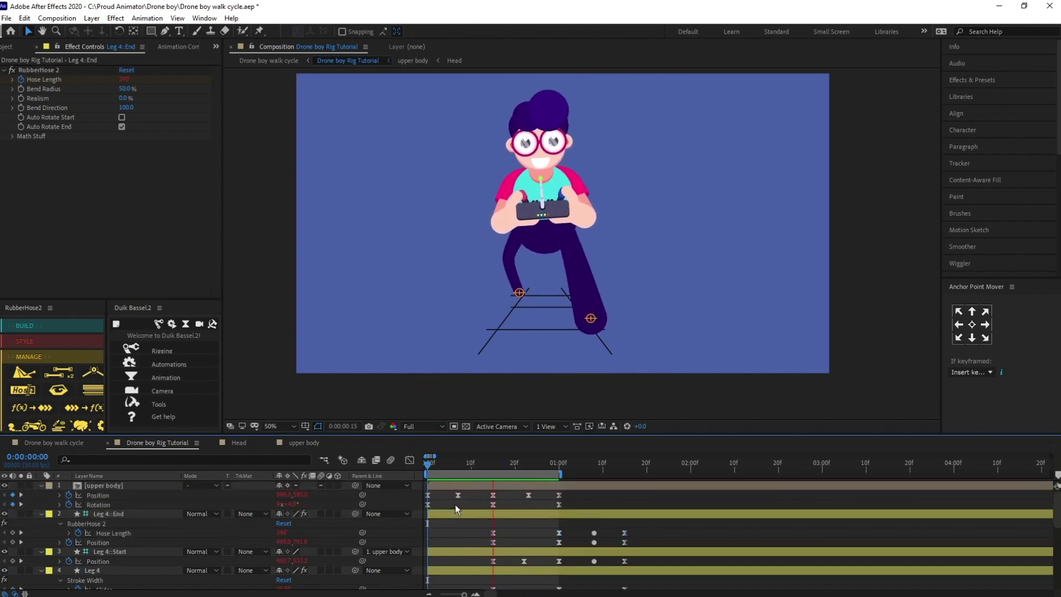
key(space)
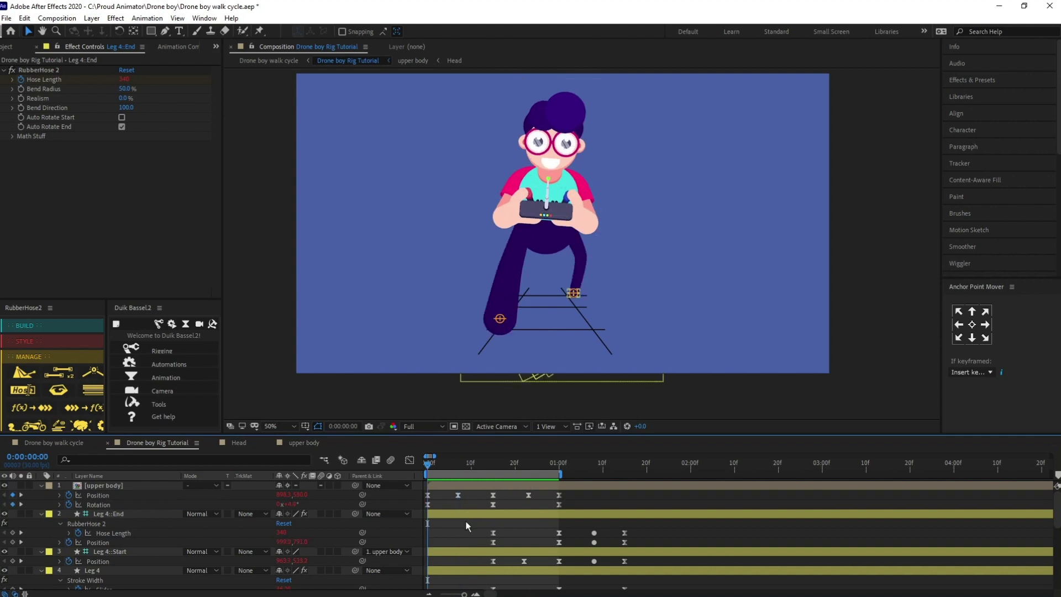
- Go through frames 16 to 23 and examine the Leg 3::End foot controller up close at frame 23
scroll(484, 528, down, 3)
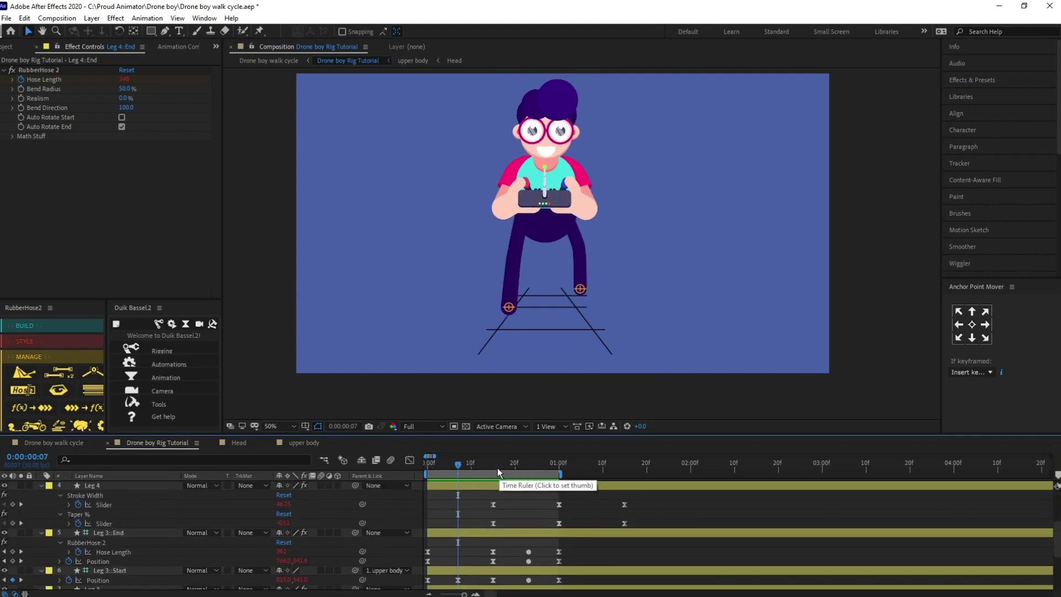
click(498, 468)
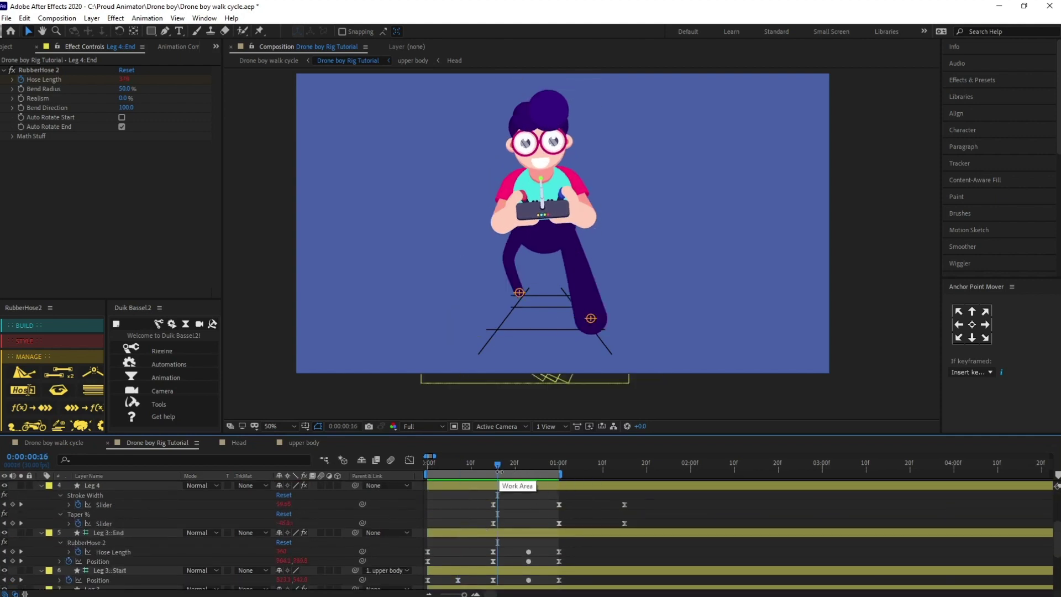
click(524, 468)
key(Page_Down)
click(539, 533)
scroll(522, 374, up, 1)
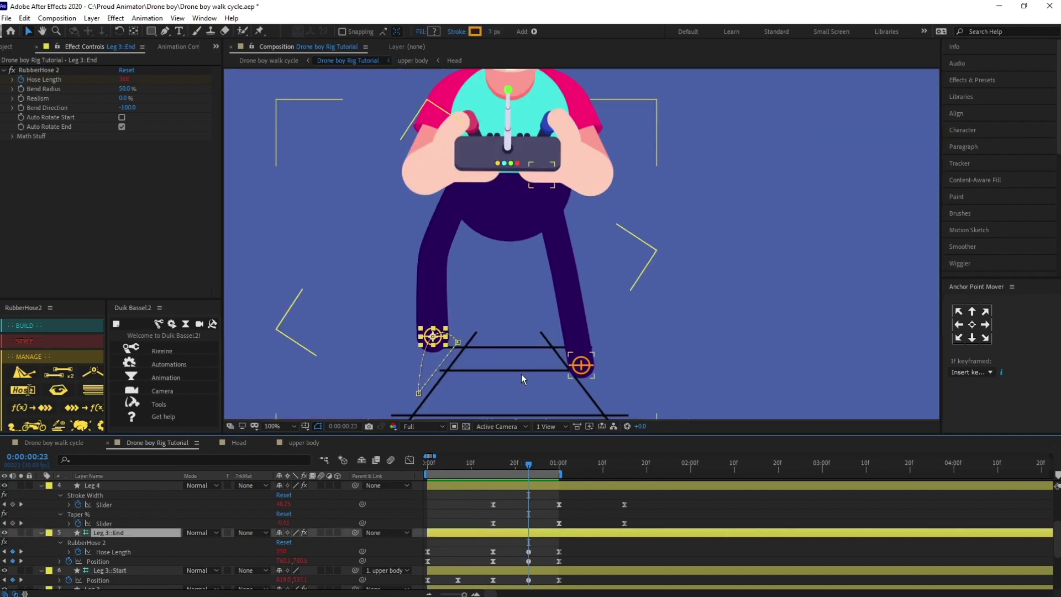
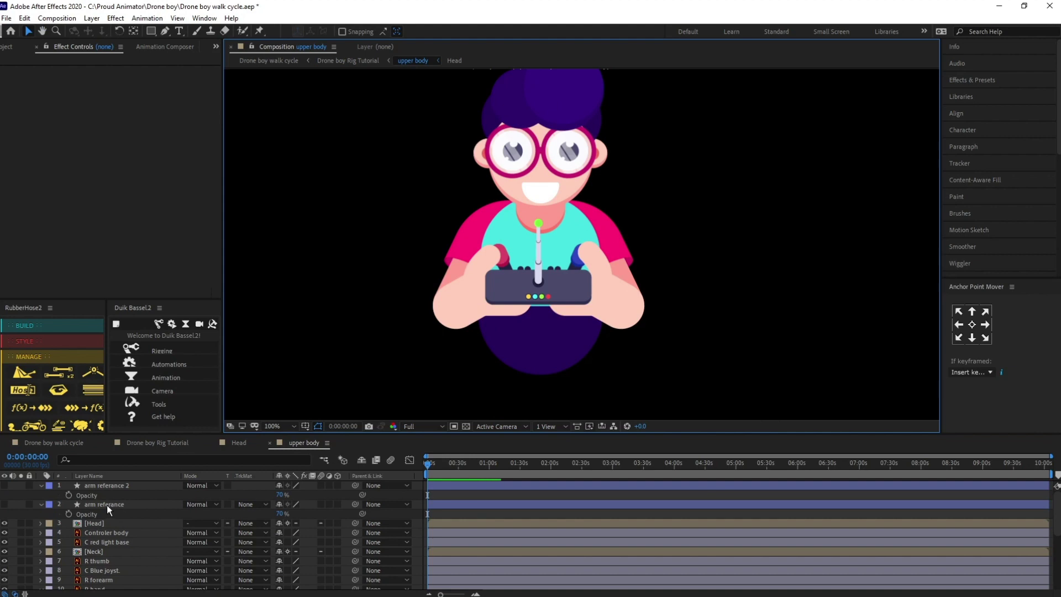
- In the upper body composition, keyframe Position and Rotation of the Head and Neck layers at frame 0 and reveal both properties
click(107, 506)
click(105, 522)
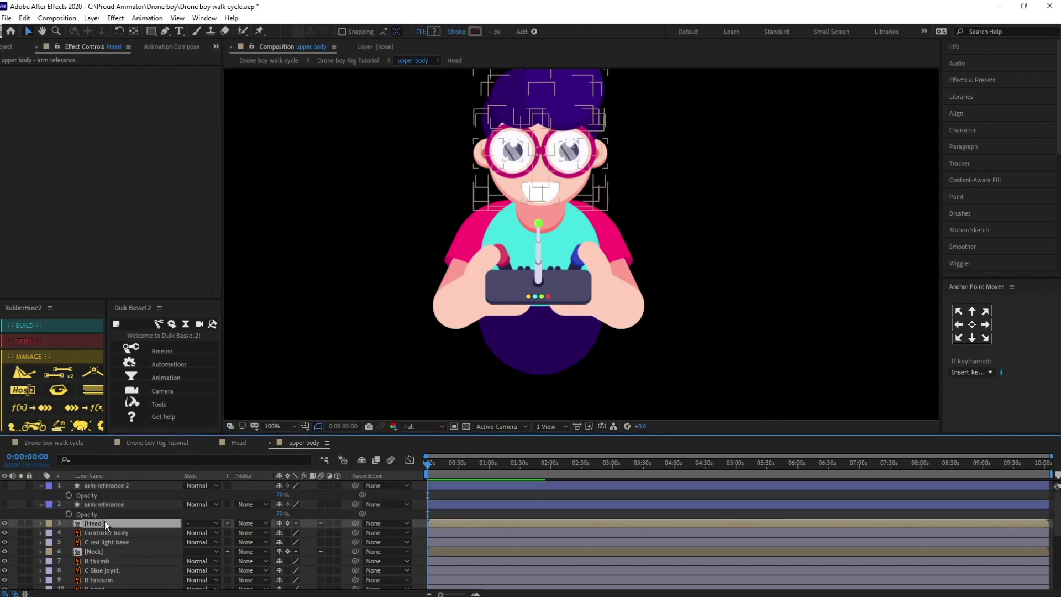
ctrl+click(97, 552)
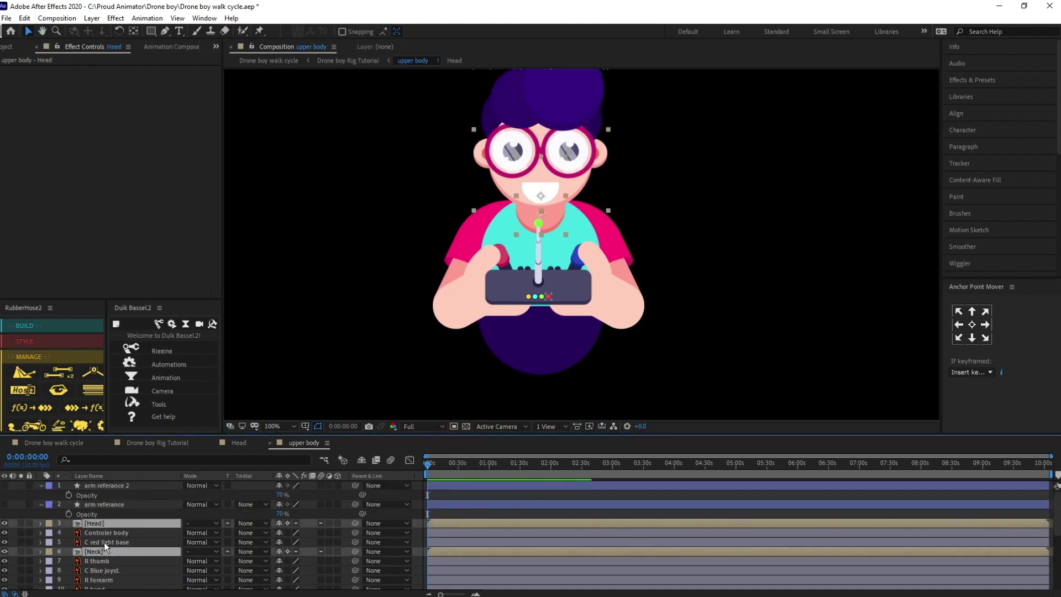
key(p)
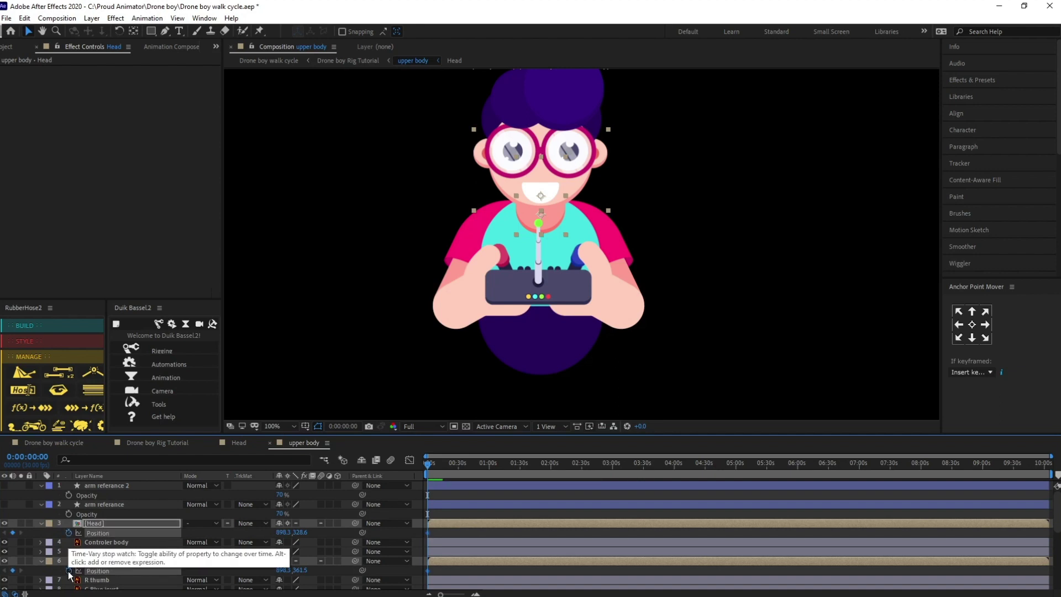
key(r)
key(alt+shift+p)
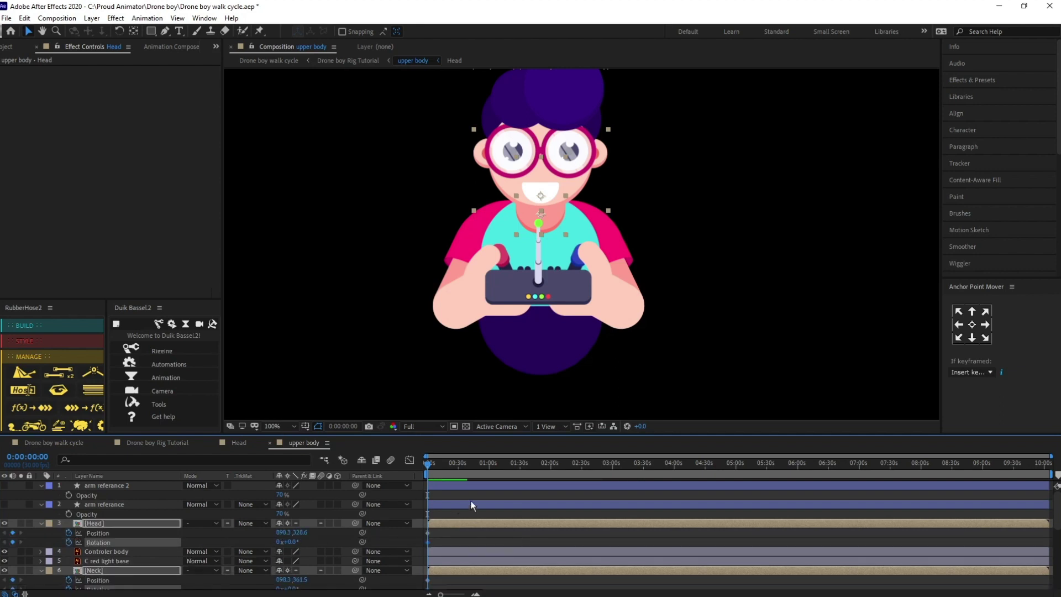
- Check the rig's mid-cycle pose at frame 15 and add Position and Rotation keyframes there for Head and Neck in upper body
click(165, 446)
key(space)
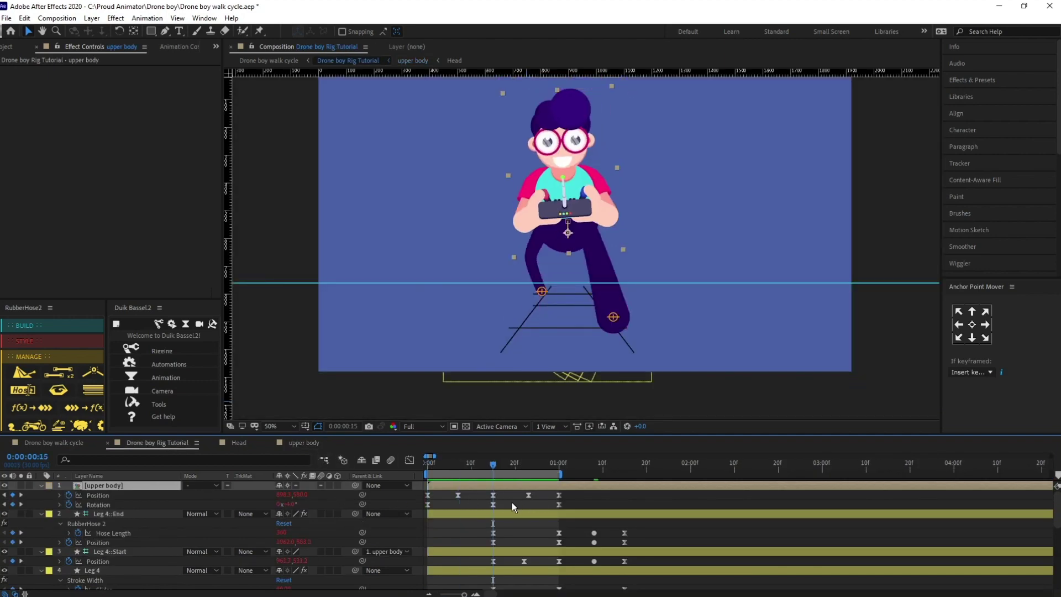
click(305, 443)
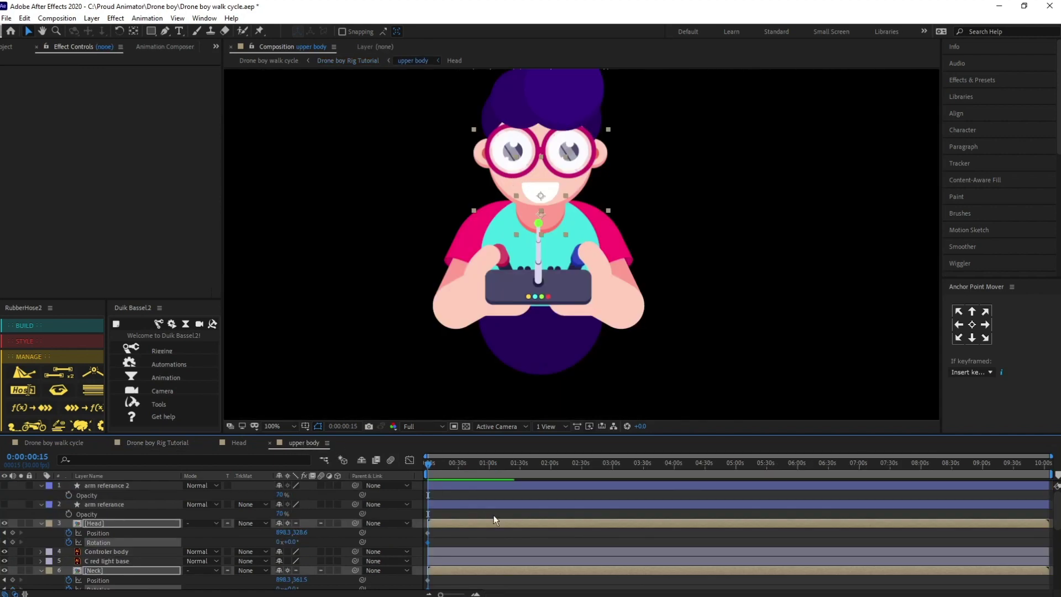
scroll(502, 514, up, 5)
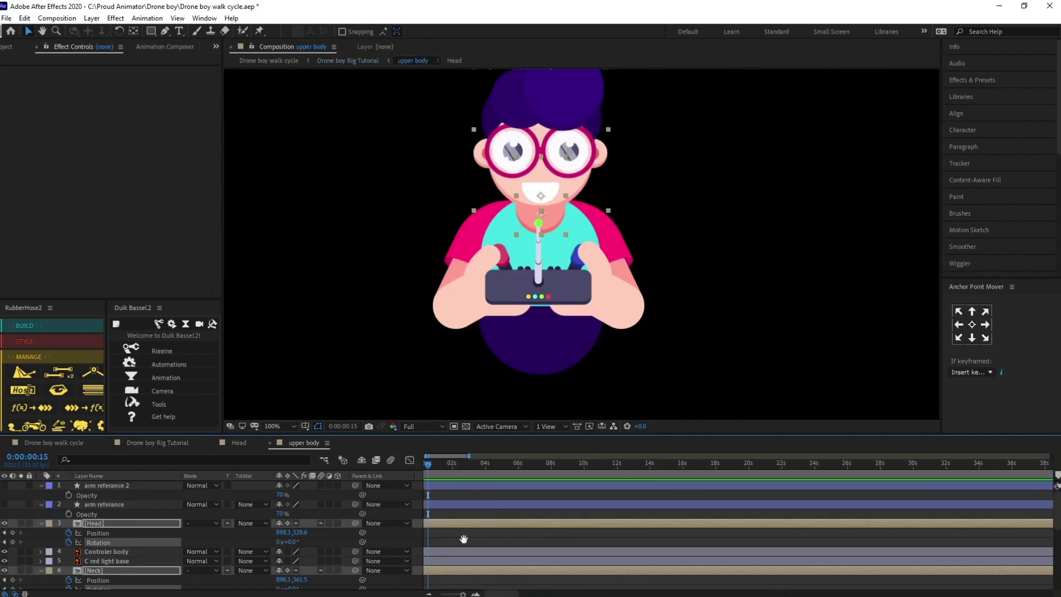
drag(464, 539, 592, 540)
click(514, 540)
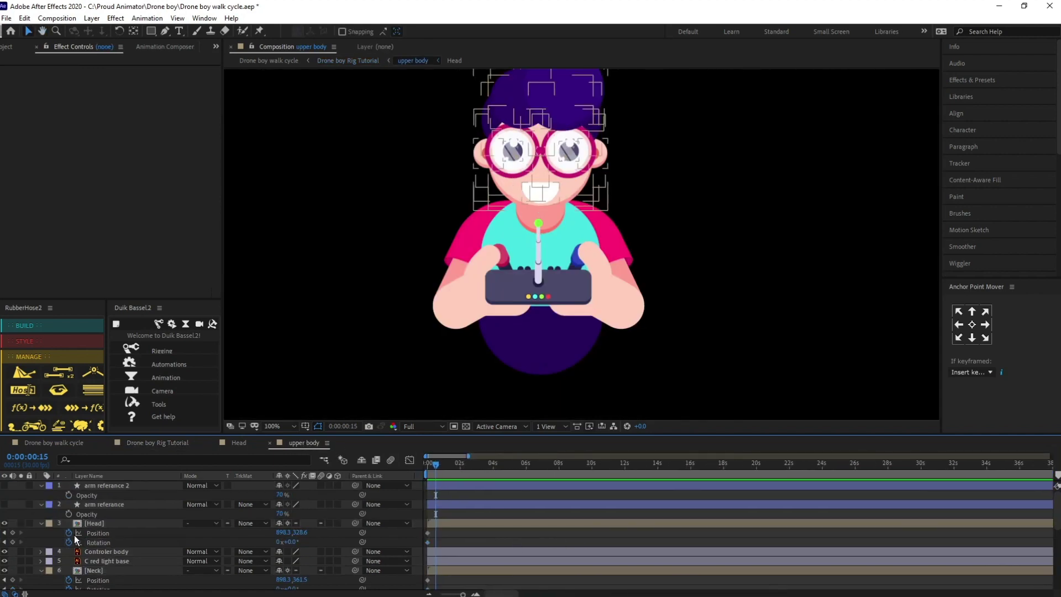
scroll(74, 536, down, 1)
click(13, 504)
click(12, 514)
click(13, 551)
click(13, 562)
click(467, 505)
- Parent the Head layer to Neck and set the Neck's Rotation to 6° at frame 0
key(Home)
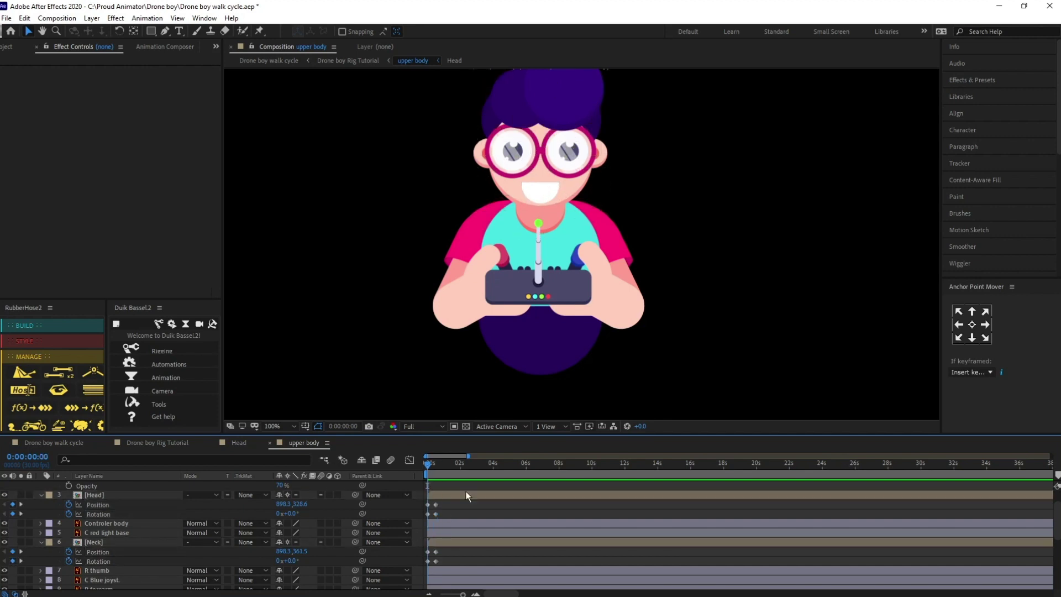
drag(355, 496, 105, 543)
click(122, 545)
drag(284, 561, 293, 563)
click(291, 563)
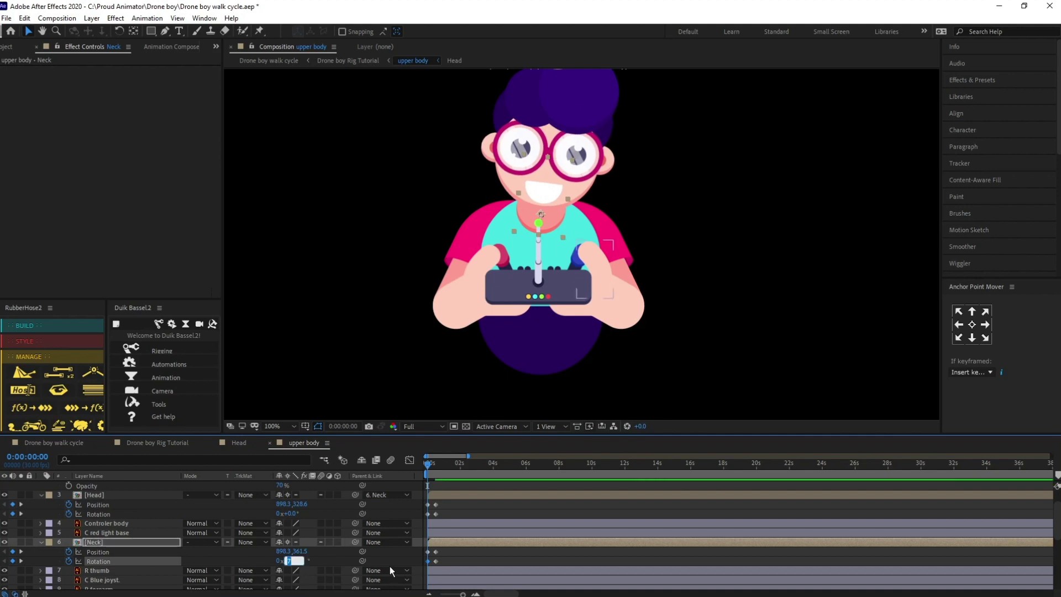
text(6)
click(393, 565)
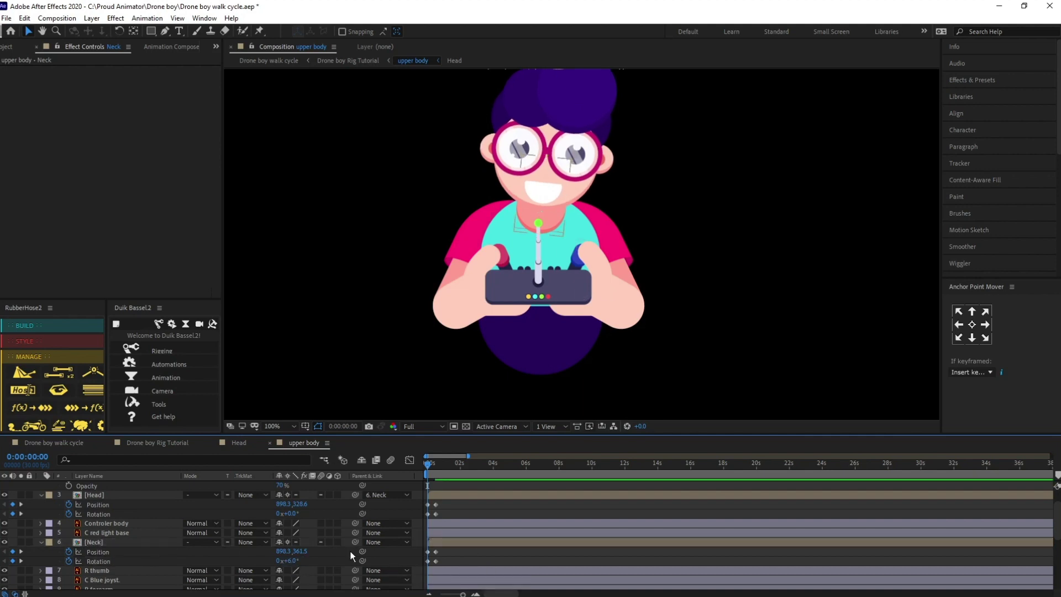
- Set the Head's Rotation to 4° at frame 0
click(290, 515)
text(5)
key(Return)
click(292, 514)
text(4)
key(Return)
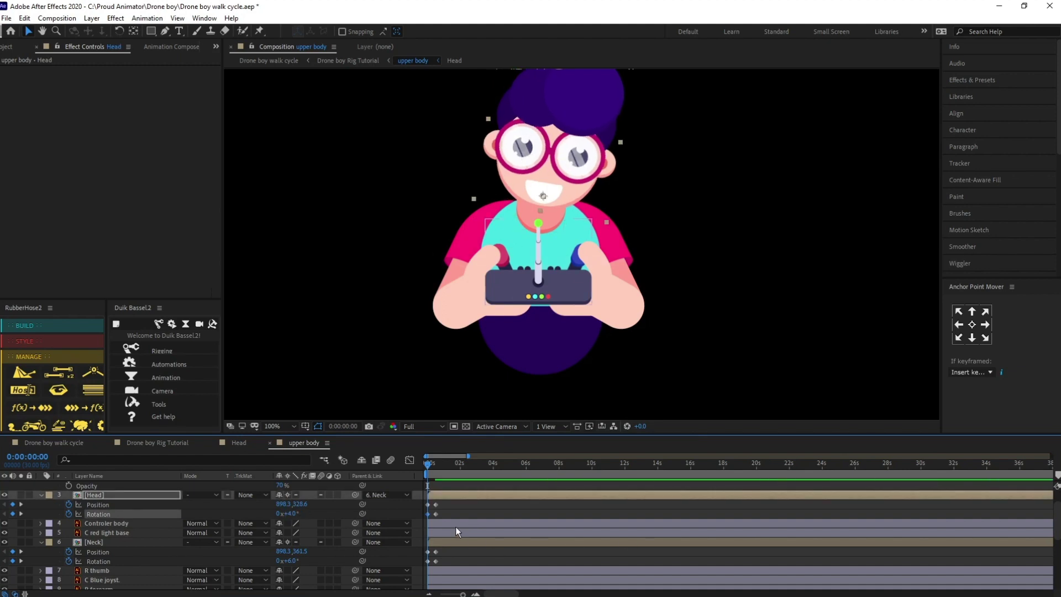
- At frame 15, set the Rotation to -4° for Head and -6° for Neck, and select both layers
key(k)
click(292, 514)
text(-4)
key(Return)
ctrl+click(446, 544)
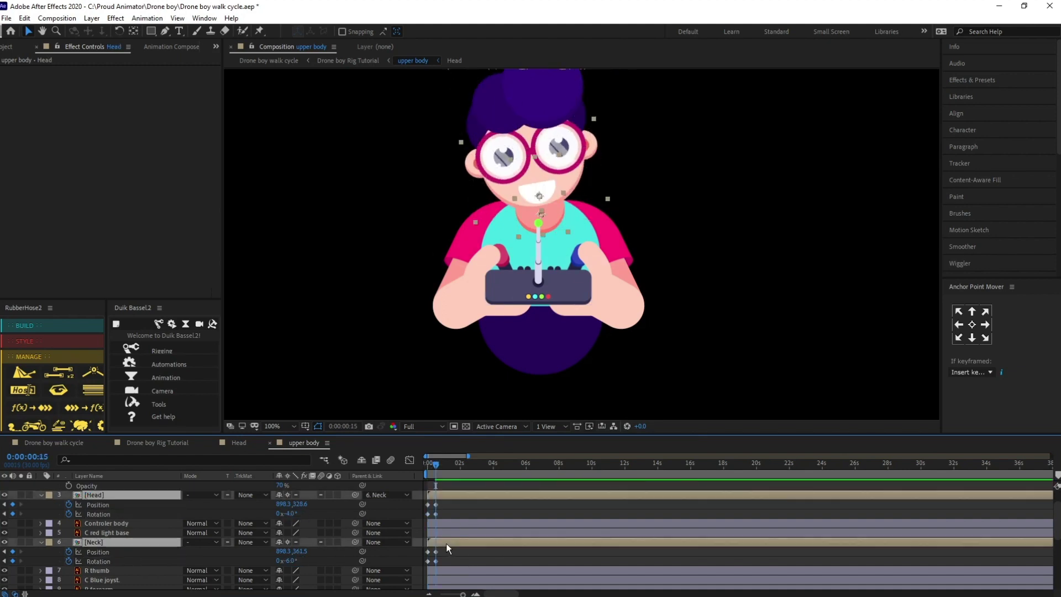
- At frame 15, raise the Neck by 4 px so its Position Y is 357.5
key(Up)
key(Up)
key(Up)
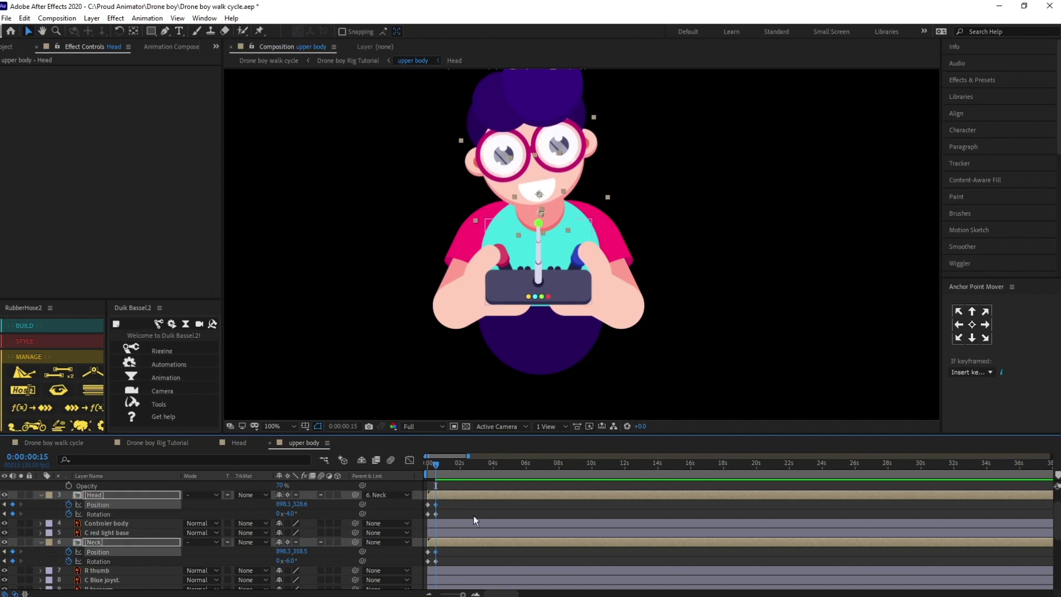
key(Up)
click(474, 516)
- At frame 15, raise the Head by 9 px so its Position Y is 319.6, and clear the selection
click(457, 496)
key(Up)
key(Up)
key(Up)
key(Up)
key(Up)
key(Up)
key(Up)
key(Up)
key(Up)
click(449, 516)
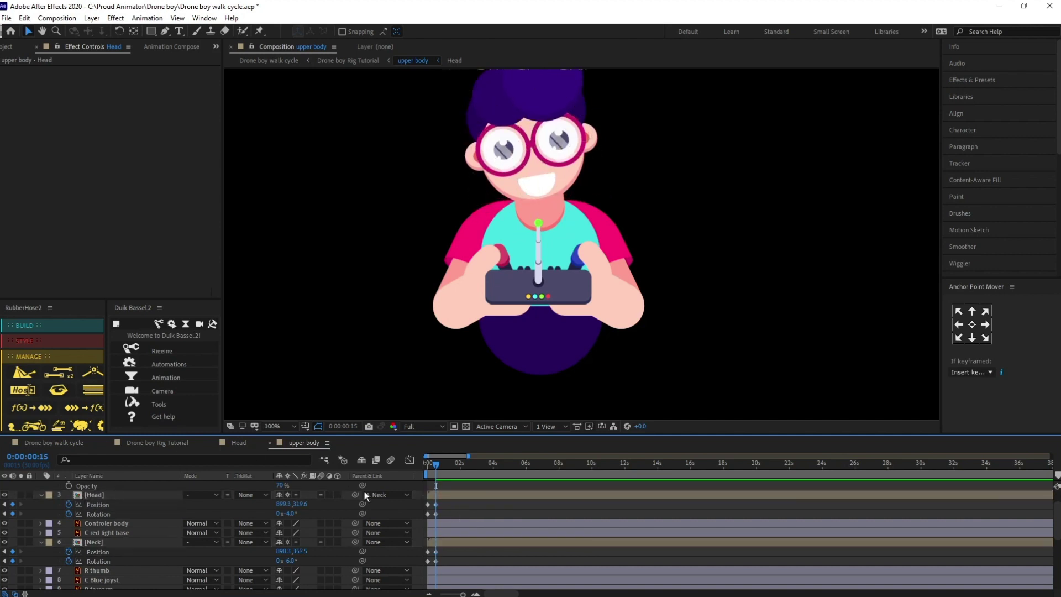
- Copy the frame 0 Position and Rotation keyframes of Head and Neck to 0:00:01:00 in the upper body composition
click(210, 448)
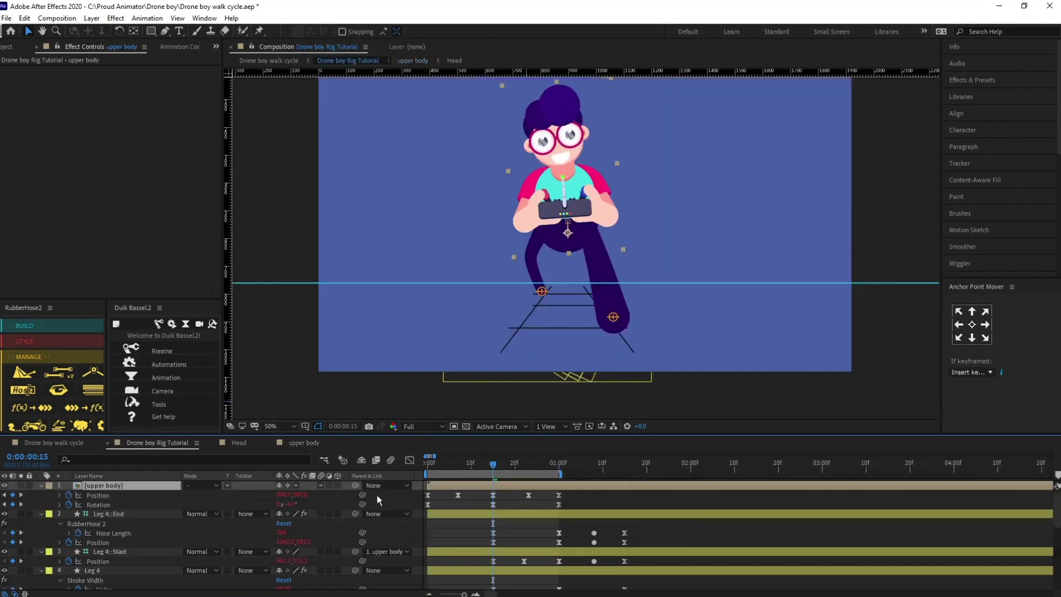
key(k)
click(306, 443)
drag(433, 500, 425, 517)
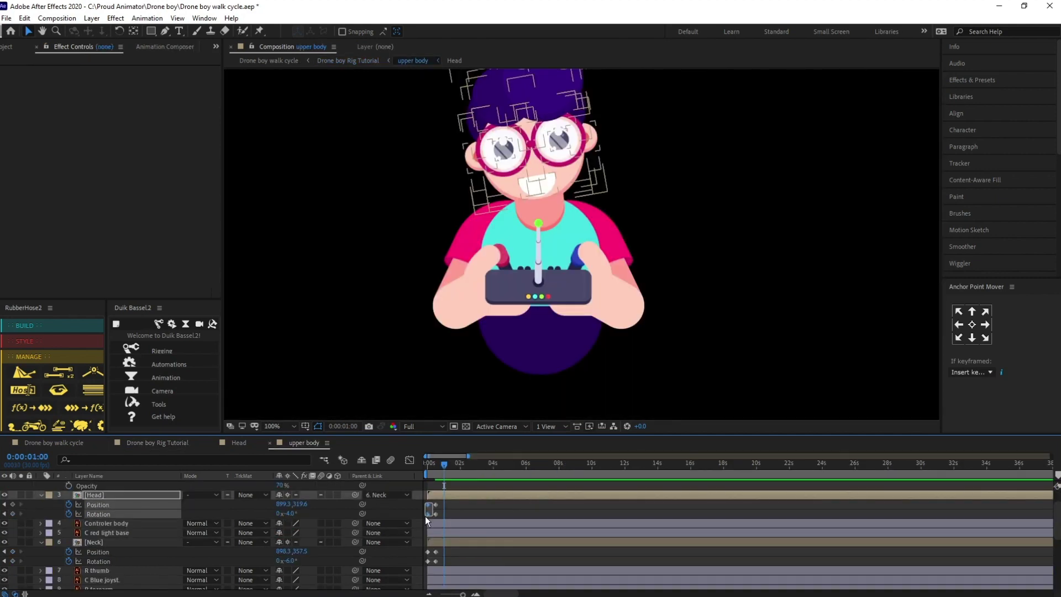
key(ctrl+v)
click(432, 546)
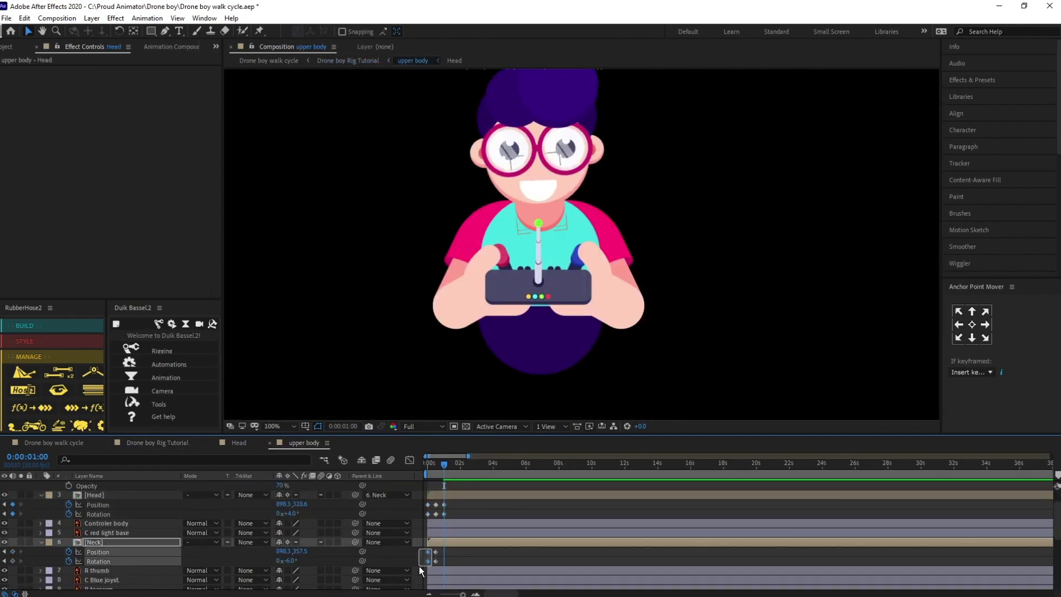
key(ctrl+v)
- Apply Easy Ease to all Position and Rotation keyframes of Head and Neck
drag(465, 501, 412, 566)
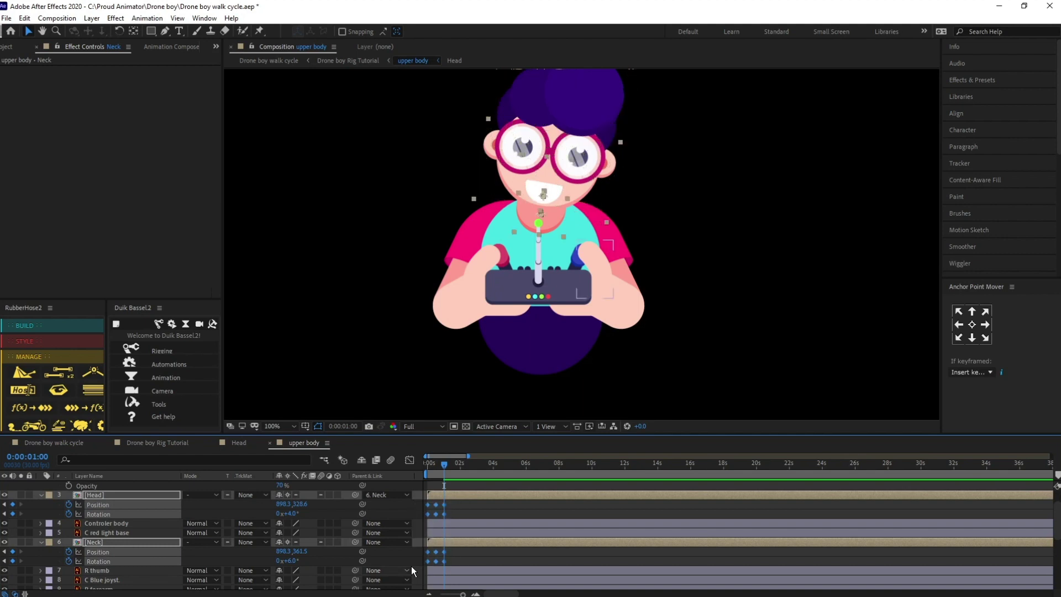
key(F9)
scroll(503, 512, up, 1)
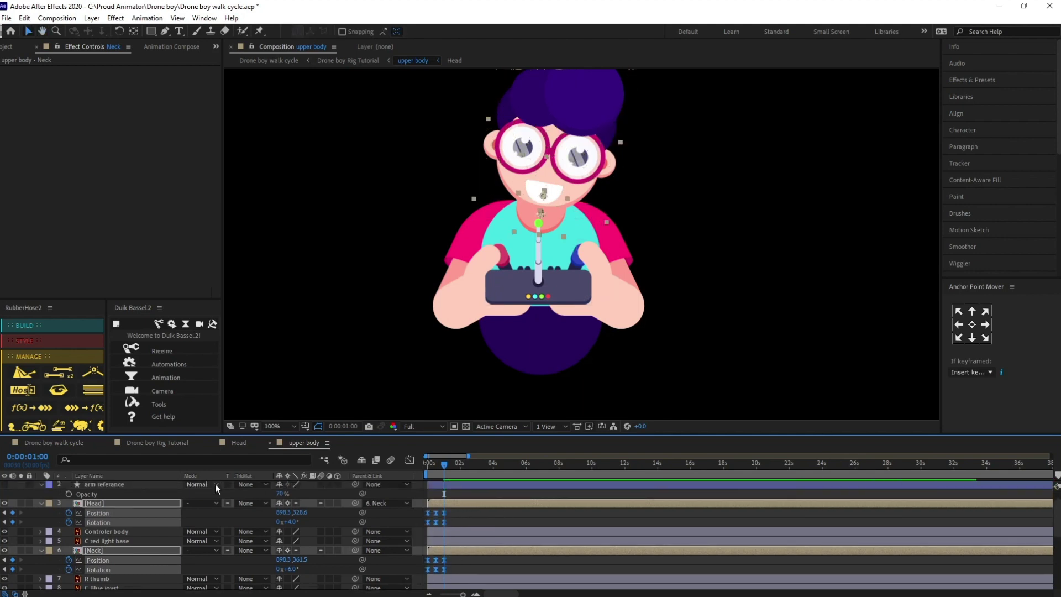
- Copy the loopIn()+loopOut()-value expression from the upper body layer's Rotation and apply it to the Head's Position and Rotation
click(161, 444)
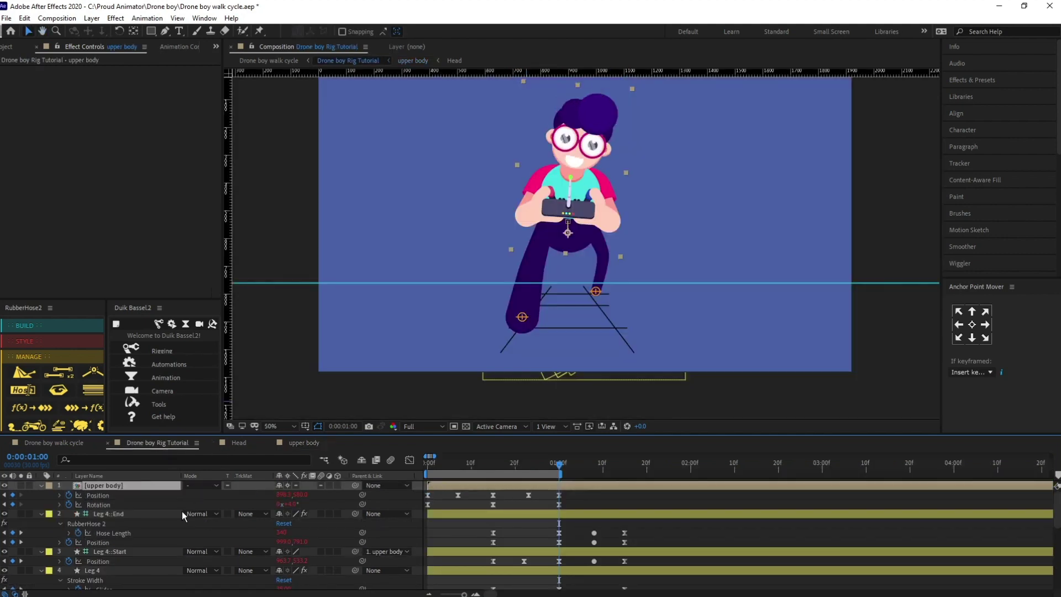
click(60, 504)
click(449, 514)
key(ctrl+c)
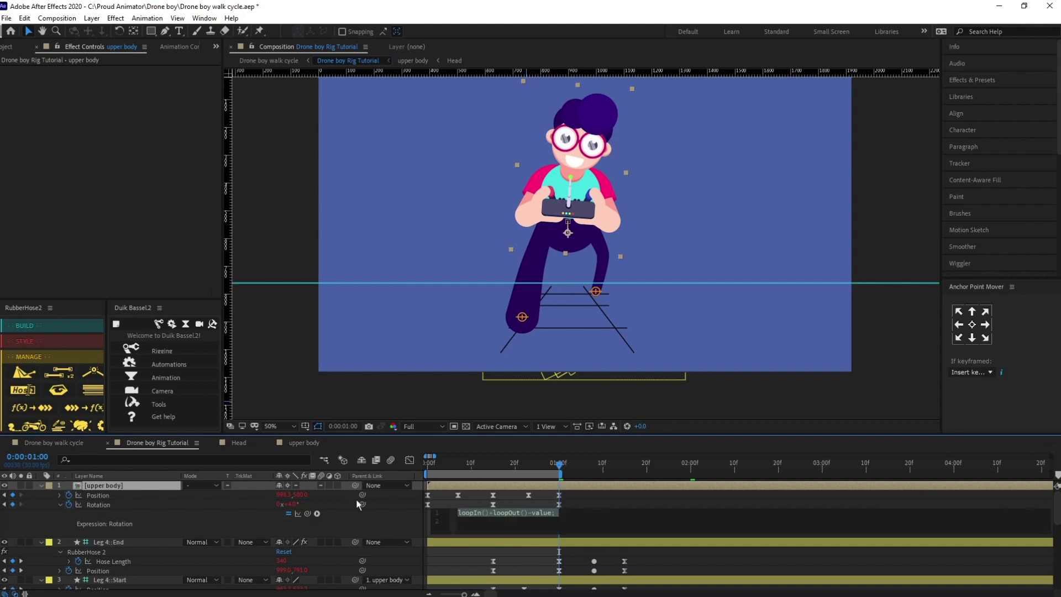
click(304, 443)
alt+click(69, 514)
key(ctrl+v)
click(59, 514)
click(470, 532)
key(ctrl+v)
click(61, 524)
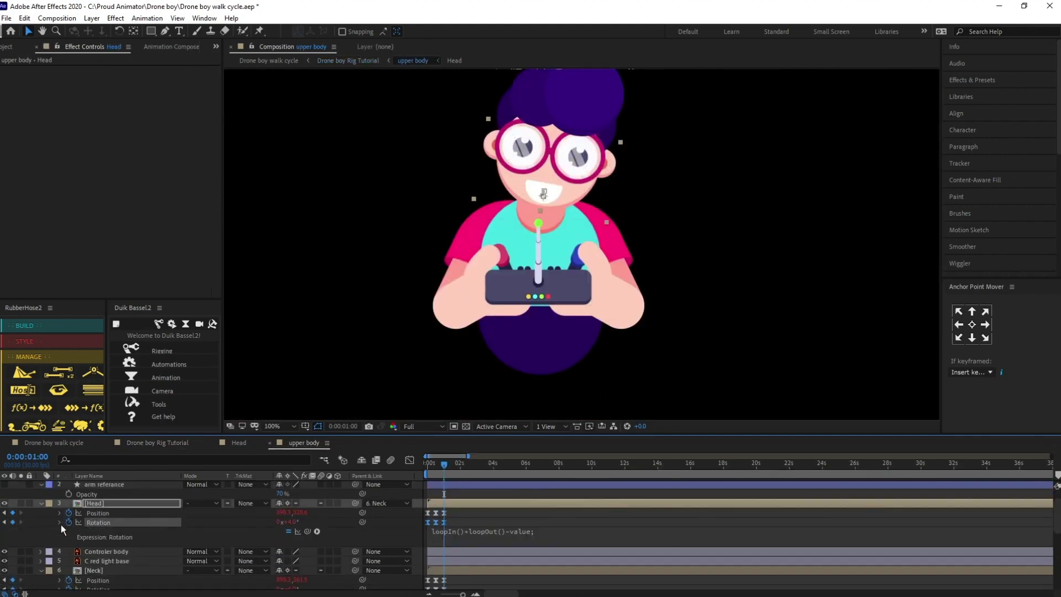
- Apply the same loopIn()+loopOut()-value expression to the Neck's Position and Rotation
scroll(60, 528, down, 1)
click(61, 533)
click(61, 532)
click(60, 542)
click(446, 478)
- Delay the Position and Rotation keyframes so the Head's start at frame 5 and the Neck's at frame 2
scroll(446, 477, up, 1)
key(Home)
key(space)
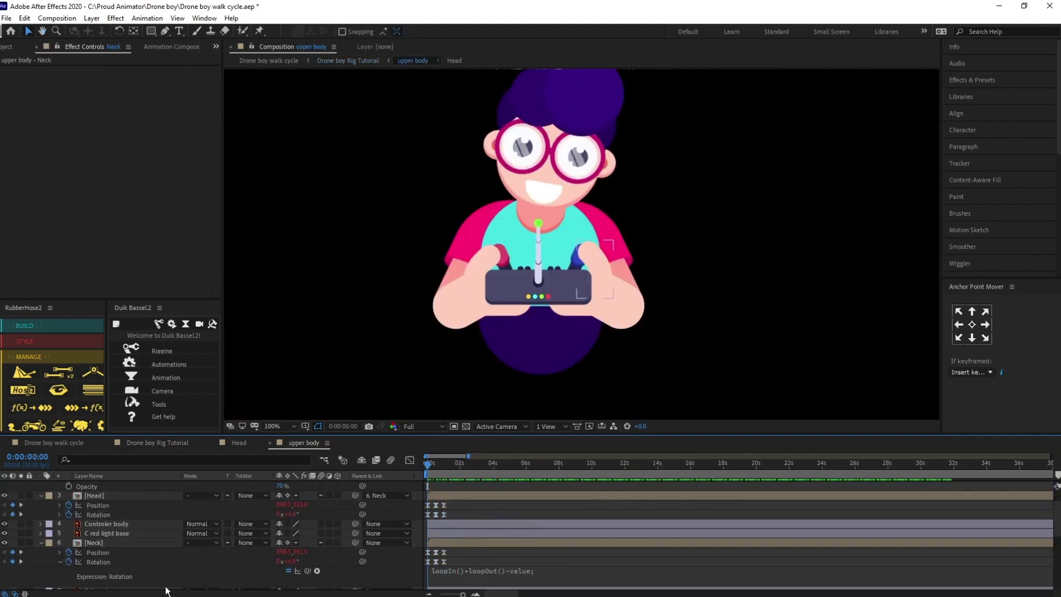
key(equal)
key(equal)
drag(518, 503, 410, 523)
key(equal)
key(equal)
key(space)
drag(499, 526, 640, 540)
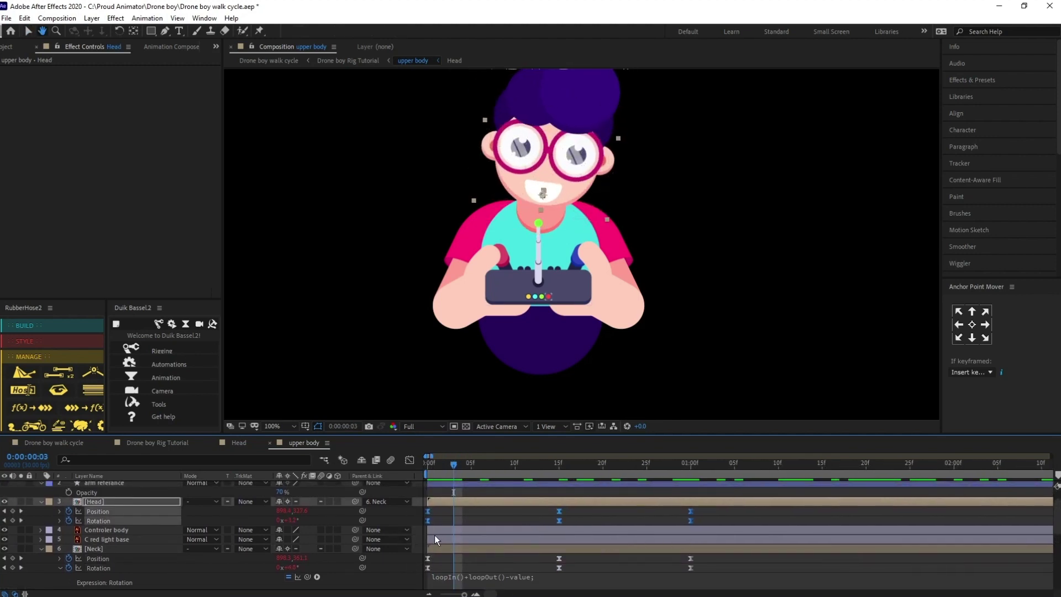
drag(428, 521, 455, 522)
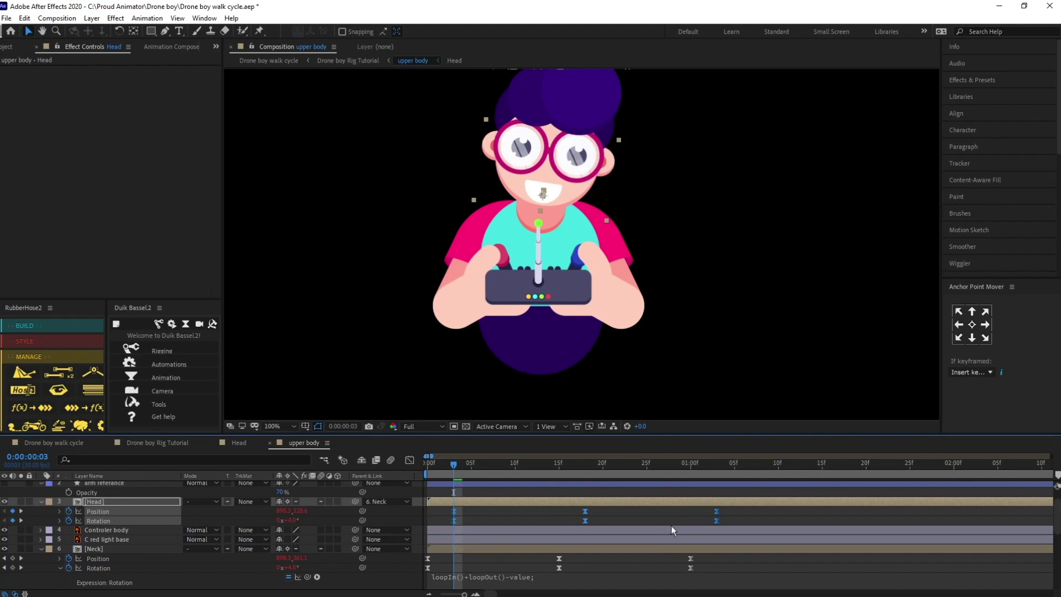
drag(707, 554, 448, 572)
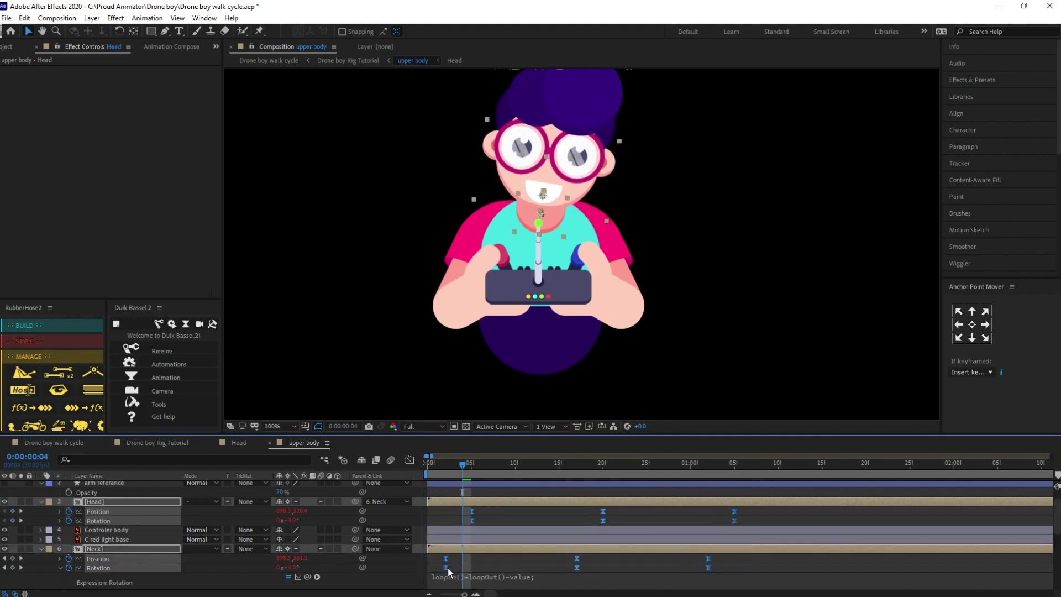
- In Drone boy Rig Tutorial, delay the upper body layer's Position and Rotation keyframes by one frame and preview the cycle
click(180, 444)
drag(574, 490, 437, 504)
key(Page_Up)
key(Page_Up)
drag(437, 466, 419, 469)
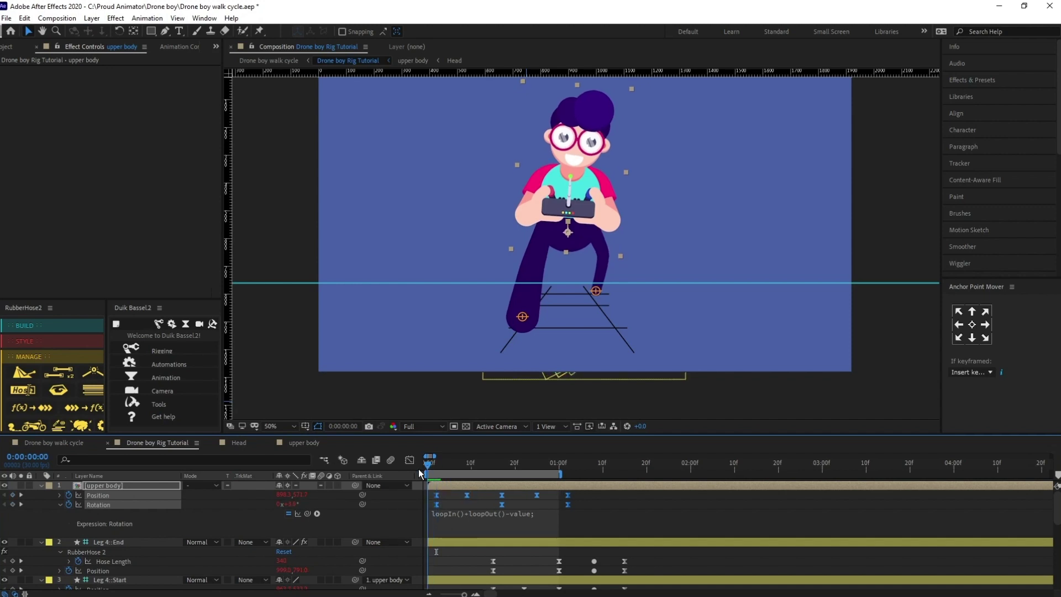
key(space)
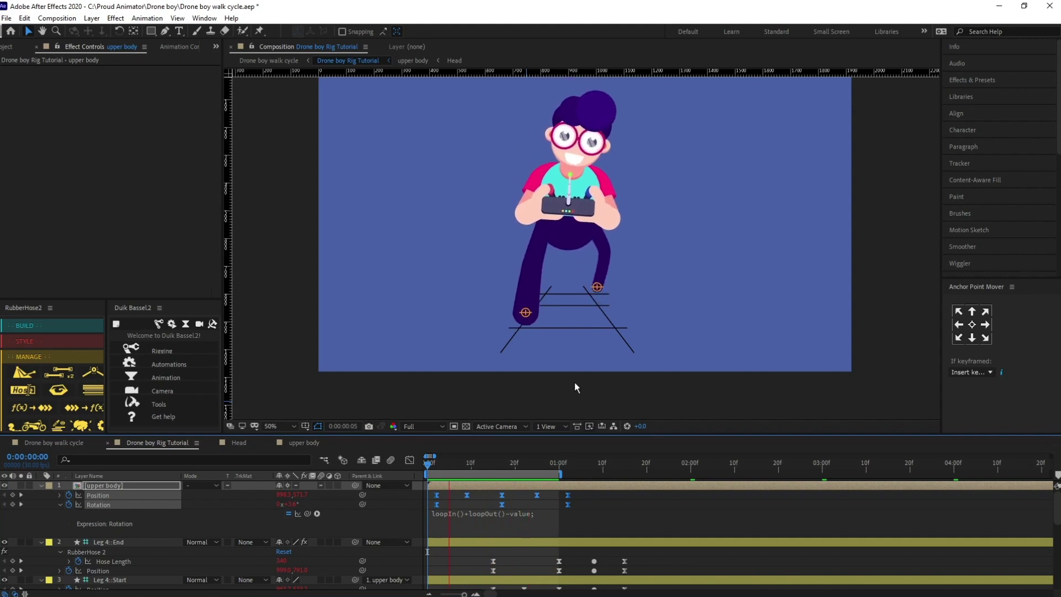
key(space)
- Inspect the legs around frame 25 and nudge the Leg 4::Start controller slightly to the right at frame 15
drag(483, 463, 537, 466)
scroll(535, 526, down, 3)
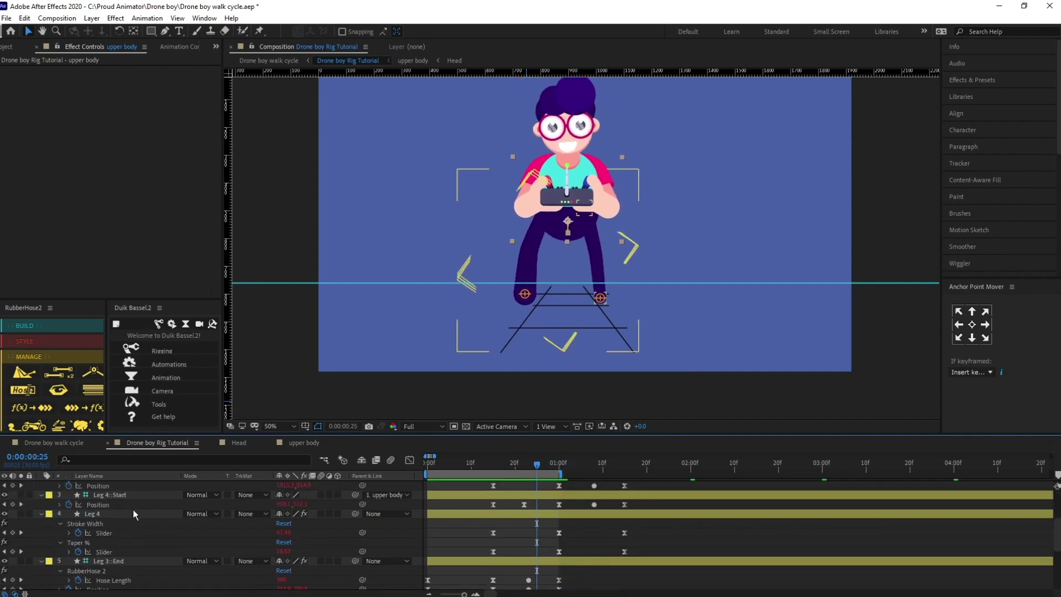
scroll(131, 509, up, 2)
click(533, 526)
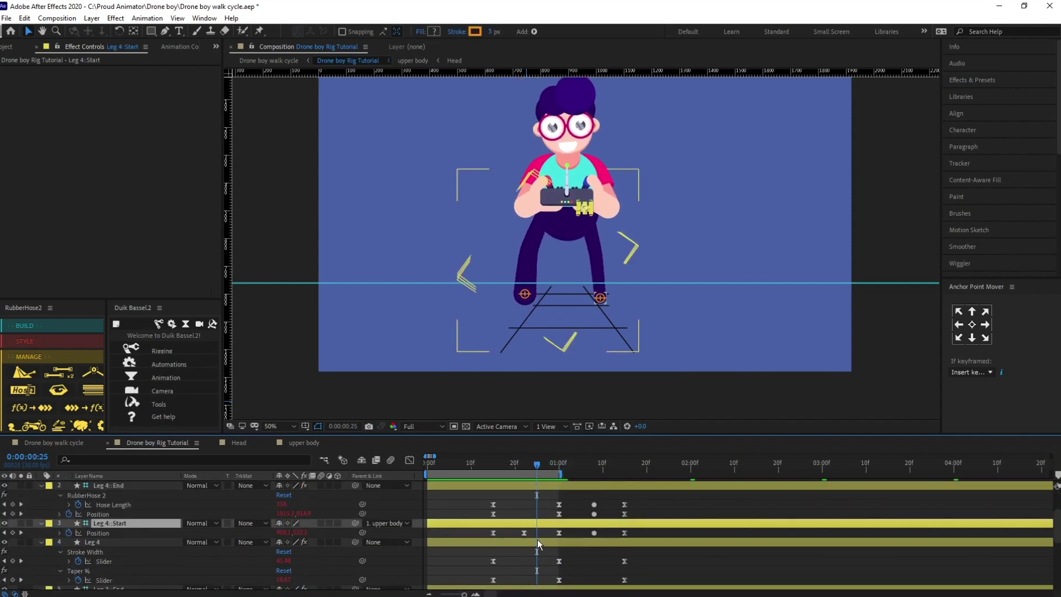
key(j)
key(j)
scroll(586, 268, up, 1)
key(Right)
key(Right)
key(Right)
scroll(586, 268, down, 1)
- Preview the adjusted walk cycle and replay it from frame 0
key(space)
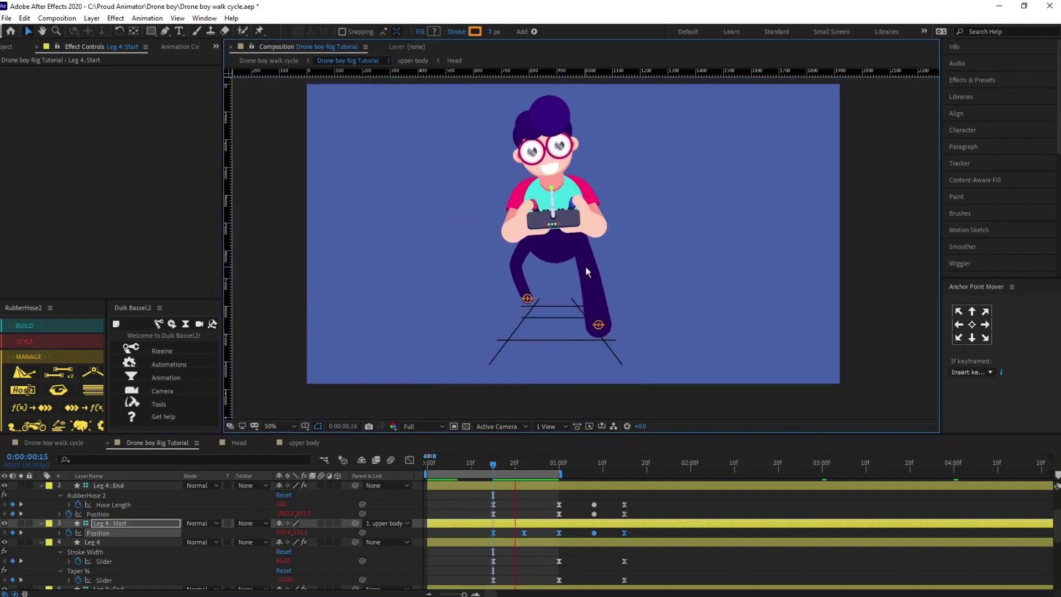
key(space)
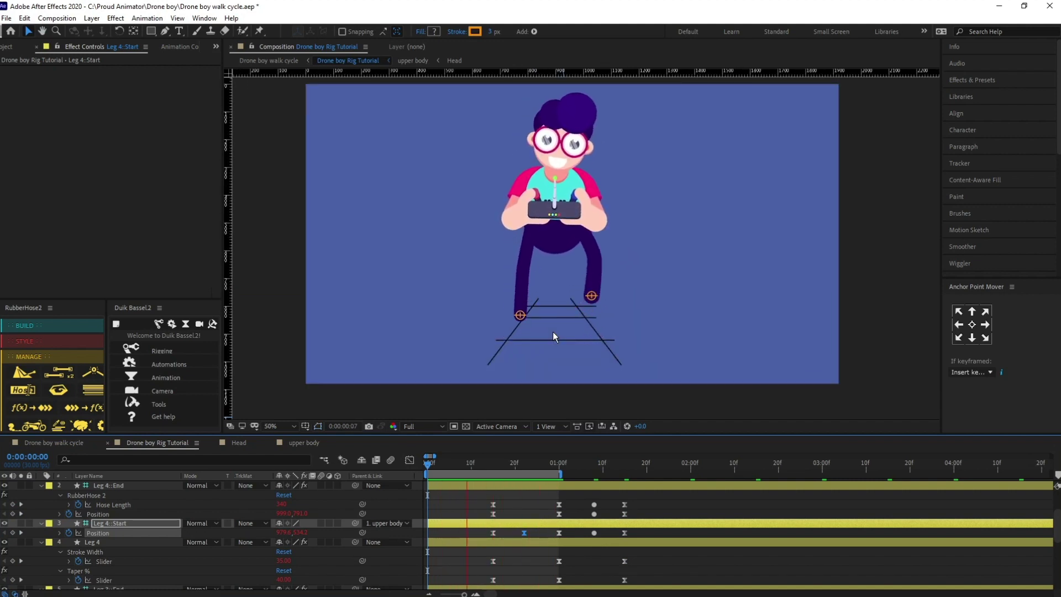
click(448, 500)
key(space)
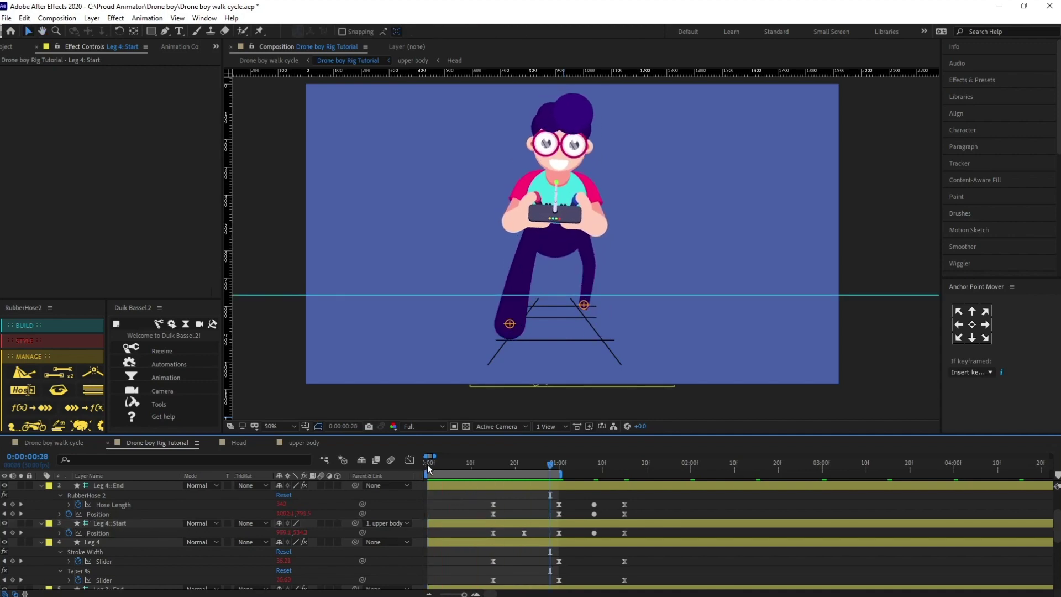
click(429, 463)
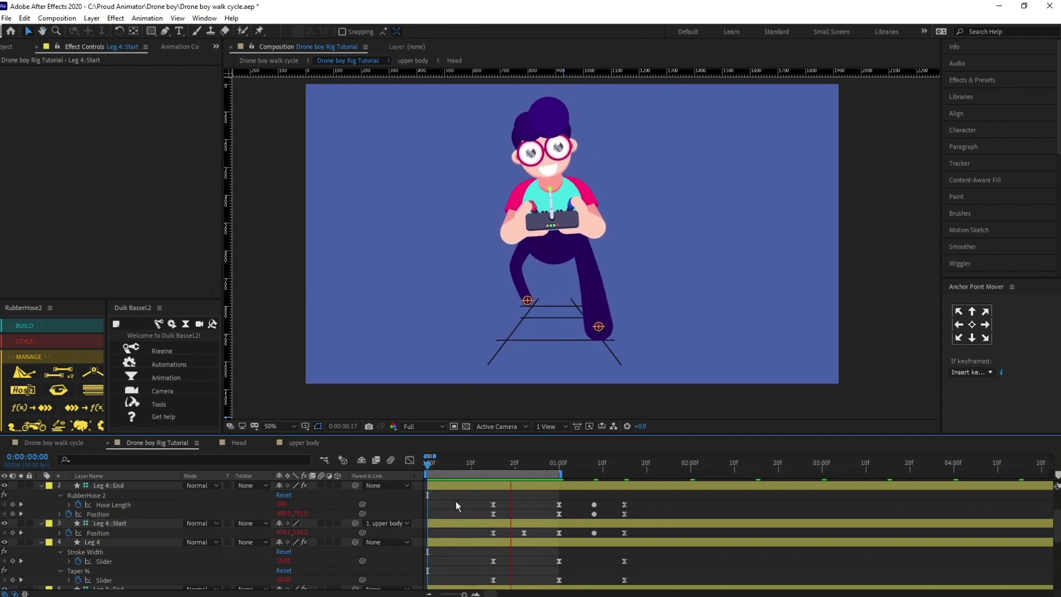